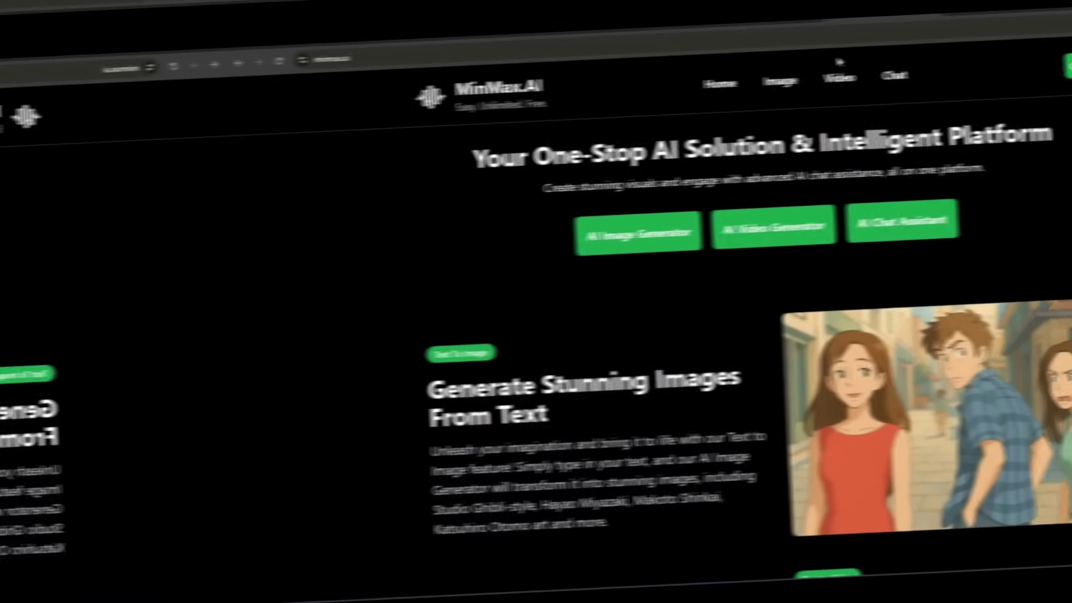
Scroll the MinMax.AI homepage down and back up to the page header
scroll(578, 303, "down", 5)
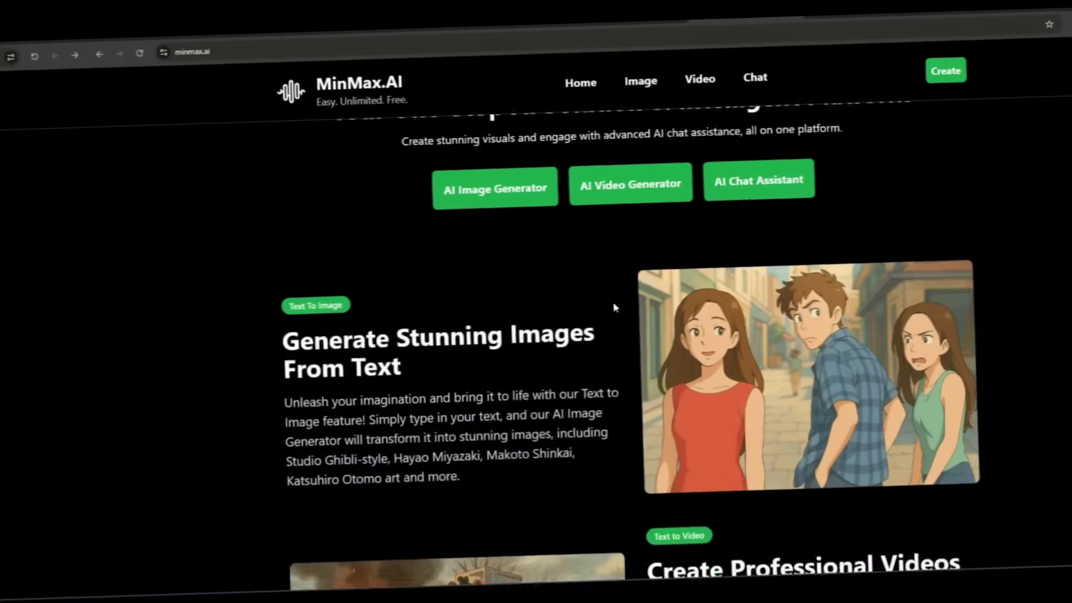
scroll(578, 302, "up", 5)
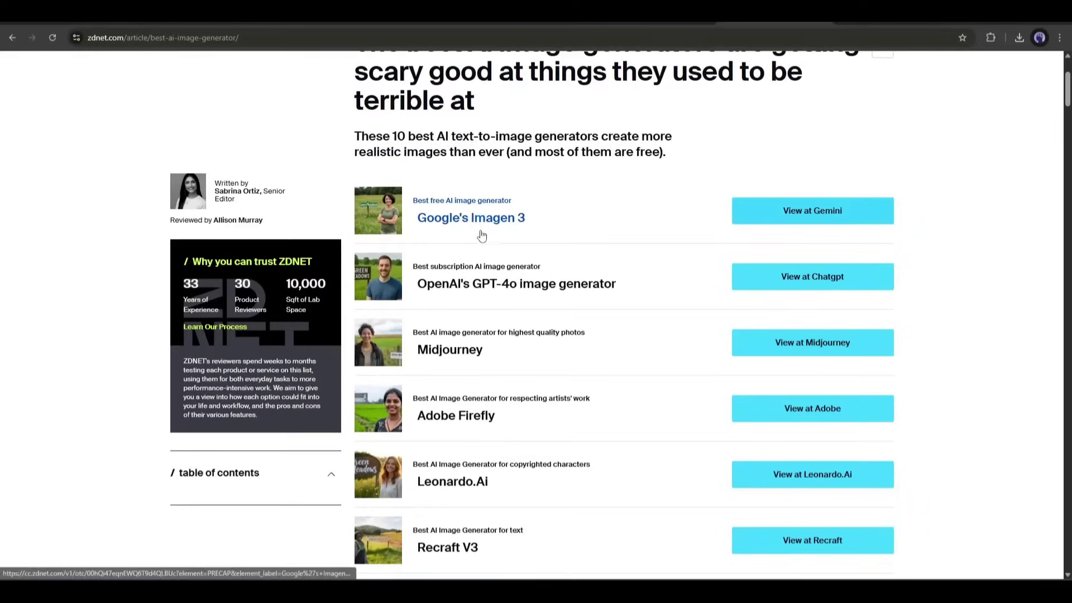
Scroll through the ZDNet article's ranked list of AI image generators
scroll(475, 252, "down", 7)
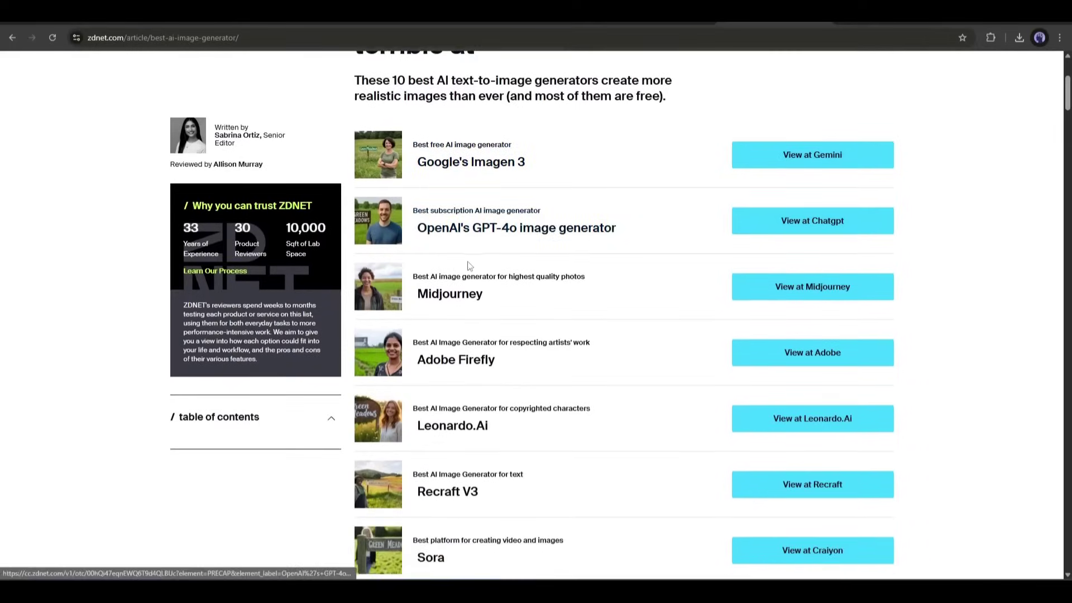
scroll(463, 276, "down", 2)
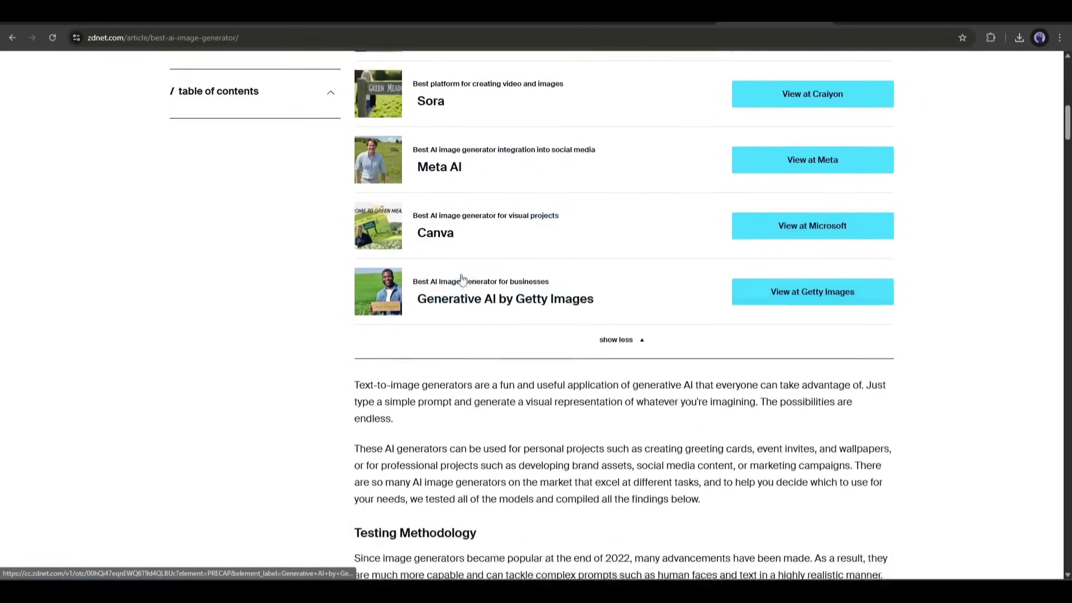
scroll(462, 280, "up", 10)
scroll(473, 310, "down", 5)
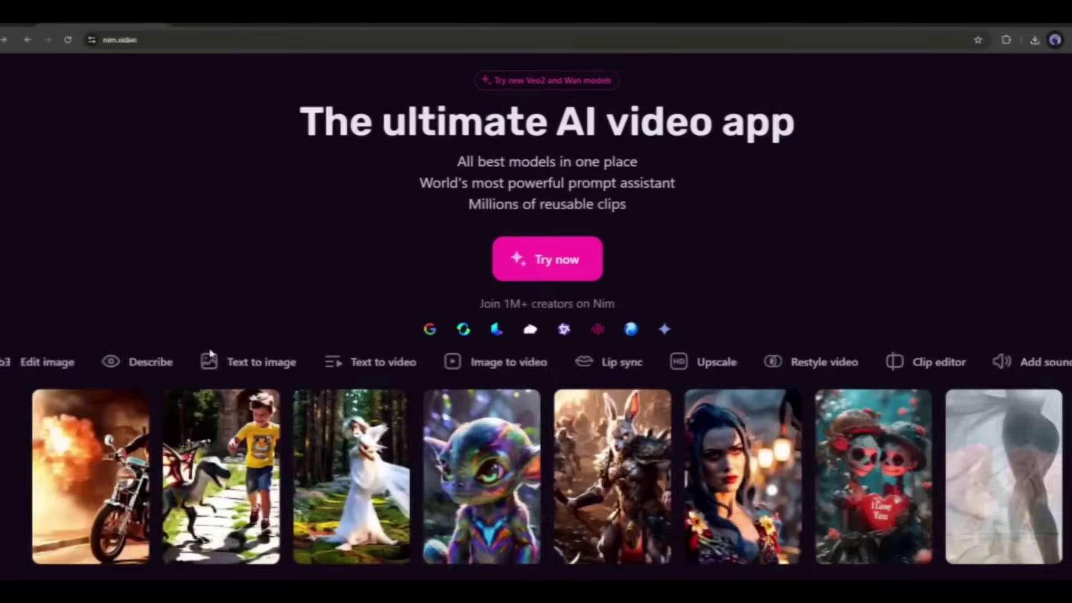
Enter the Nim app from the nim.video homepage via Try now
scroll(246, 270, "up", 1)
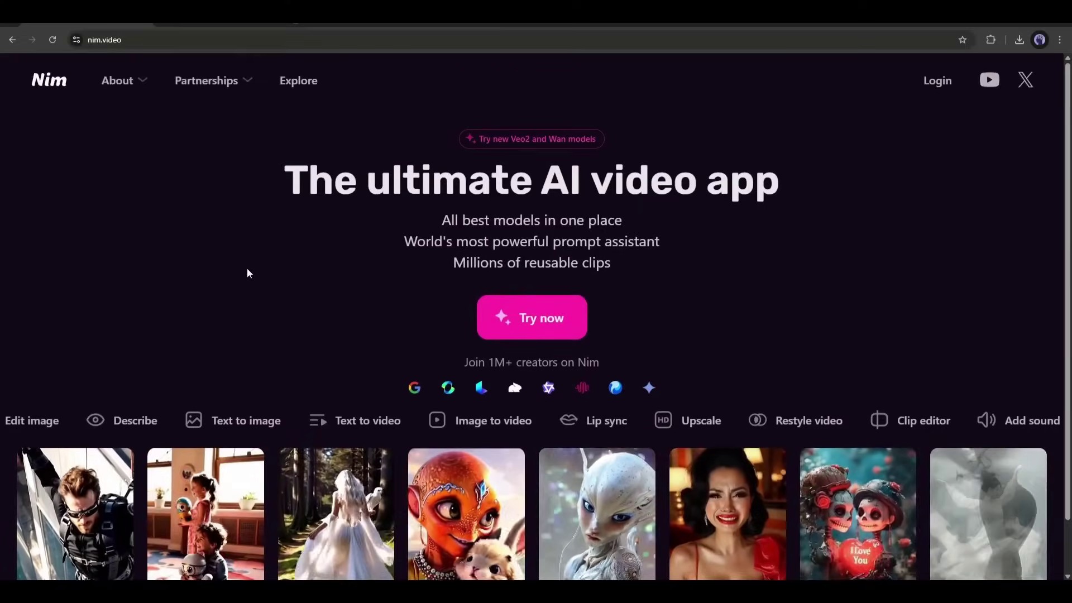
scroll(246, 265, "down", 1)
scroll(244, 263, "up", 1)
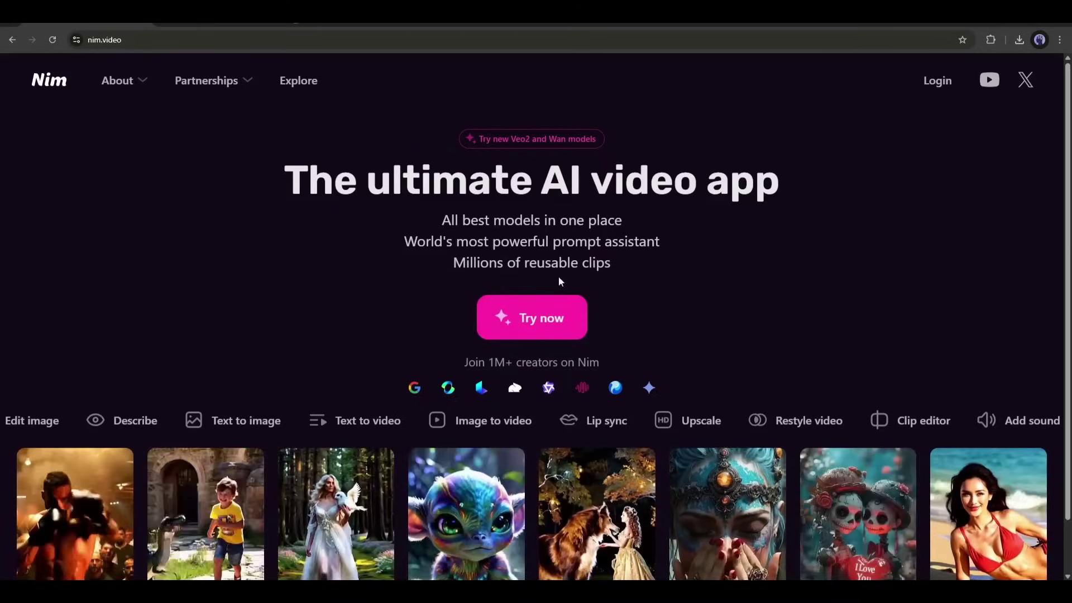
left_click(559, 313)
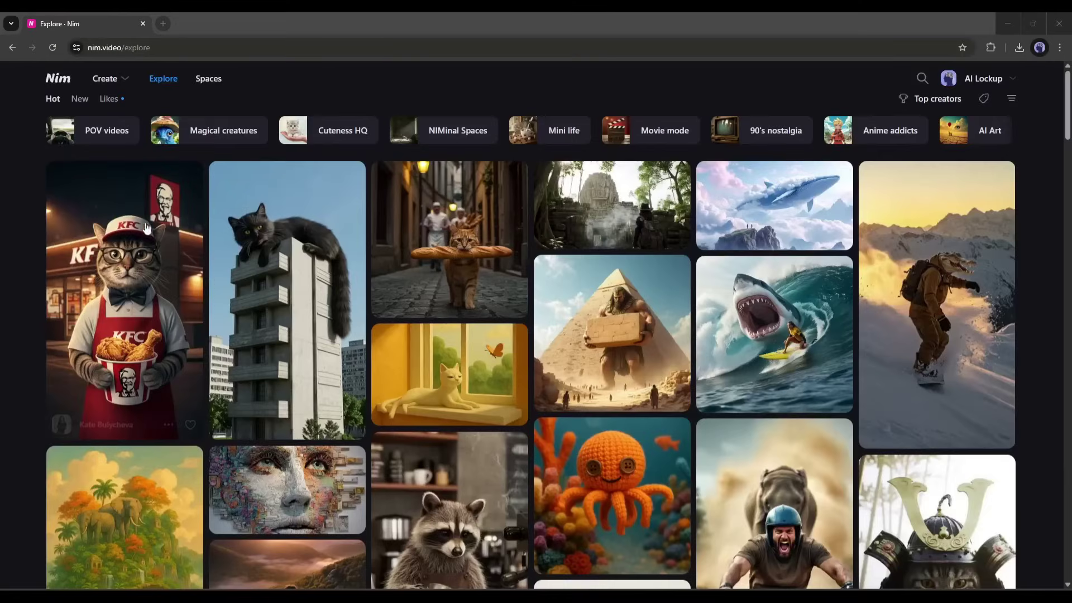
Browse the Explore feed of community videos and bring up the Create tools list
scroll(356, 277, "down", 5)
scroll(367, 390, "up", 5)
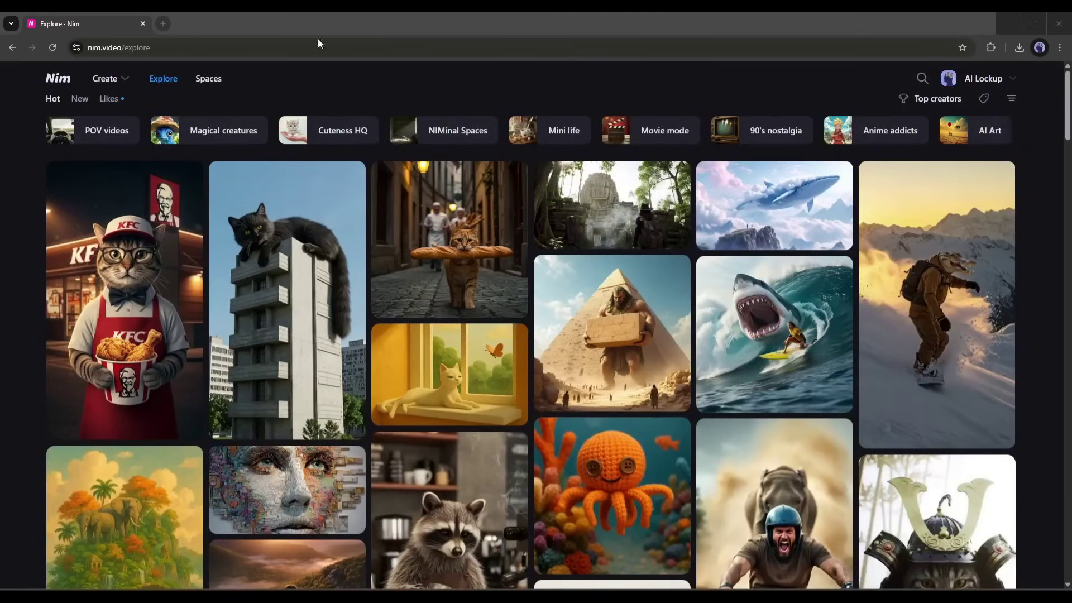
scroll(462, 272, "down", 15)
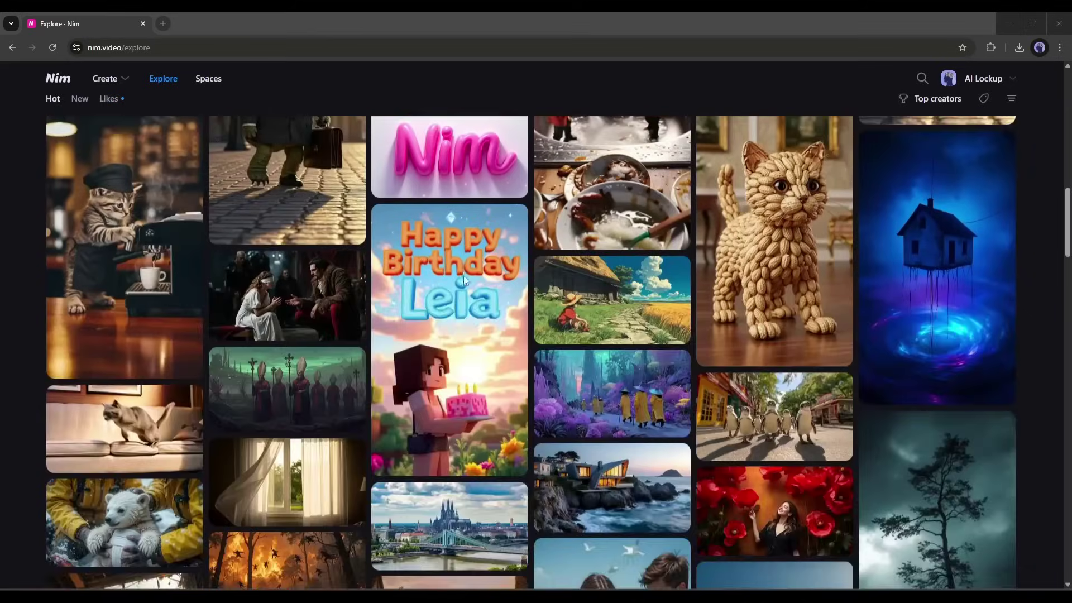
scroll(589, 376, "down", 14)
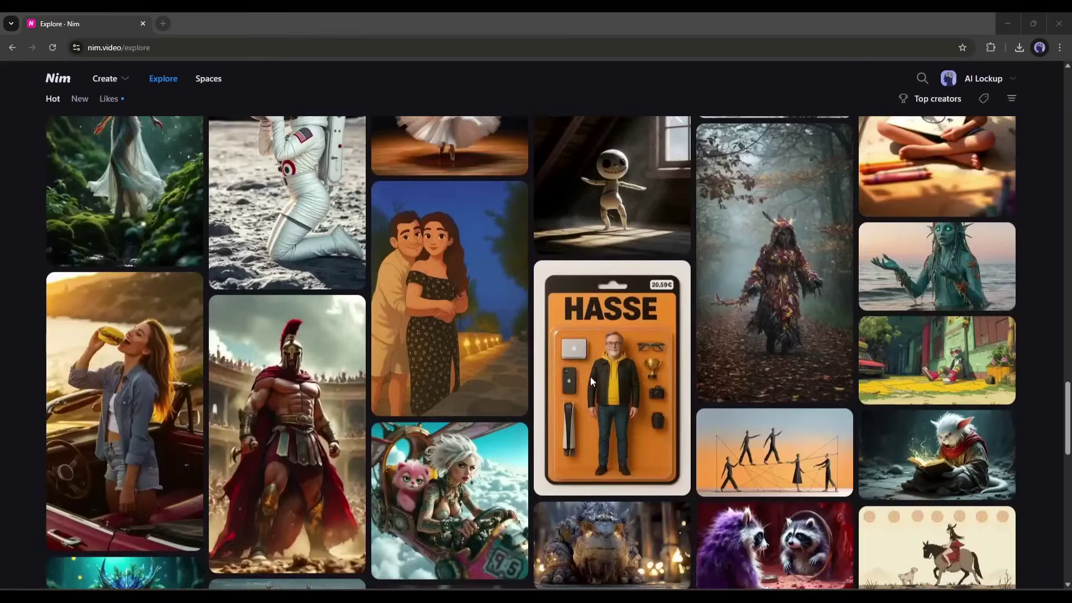
scroll(591, 376, "up", 12)
scroll(590, 376, "up", 15)
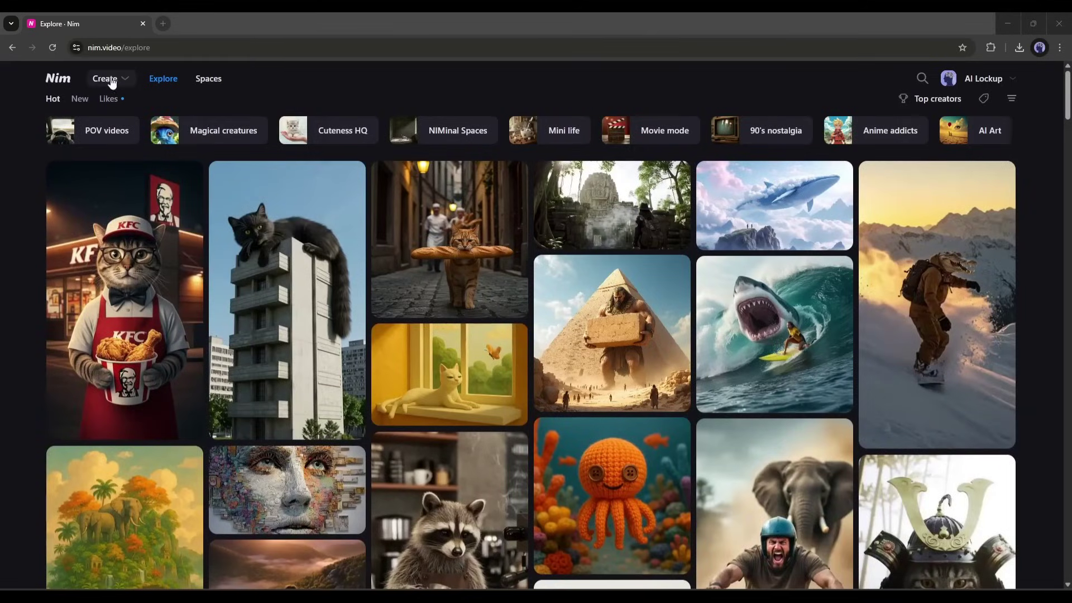
mouse_move(120, 82)
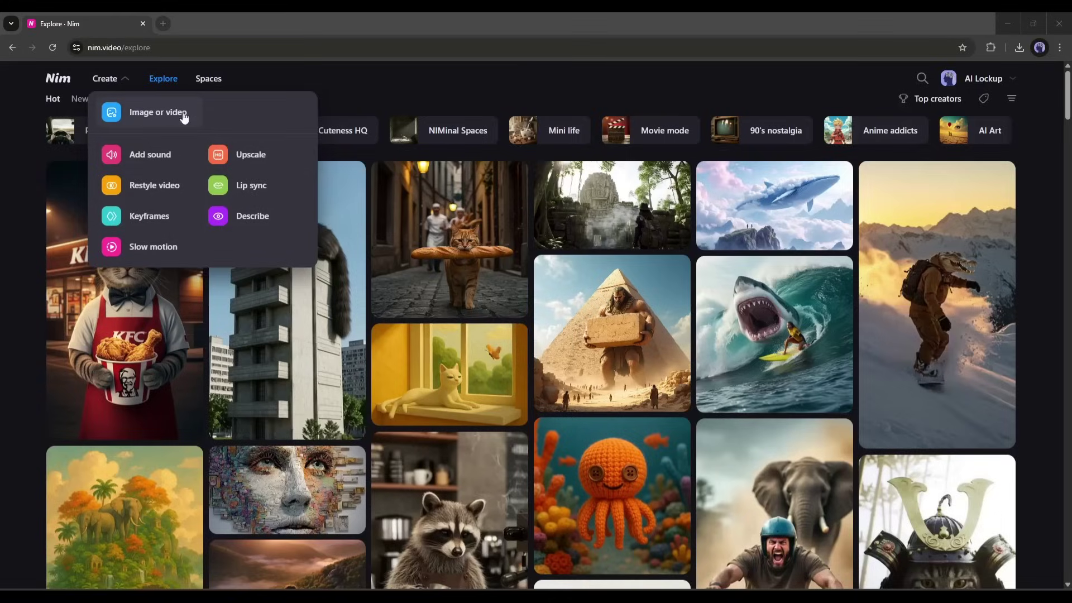
Open the Image or video creator and set its generation mode to Image
left_click(157, 114)
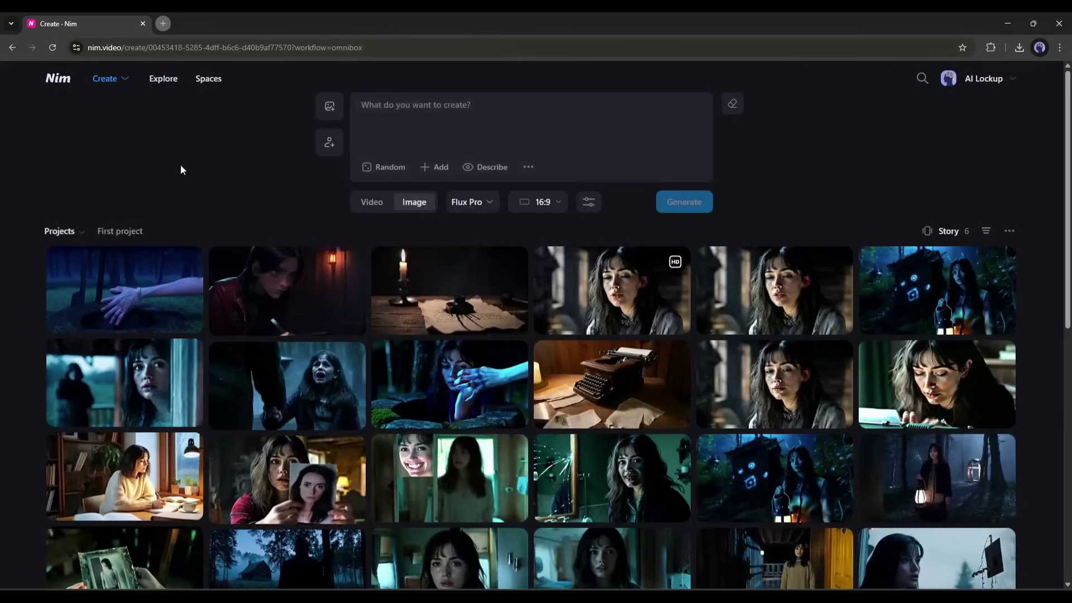
scroll(196, 369, "down", 15)
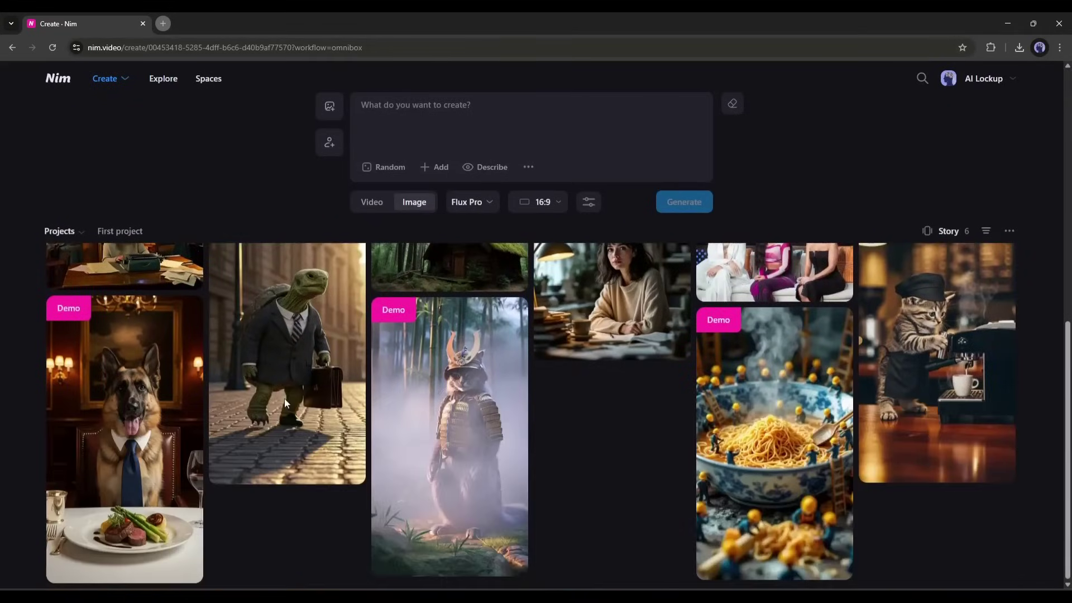
scroll(289, 406, "up", 15)
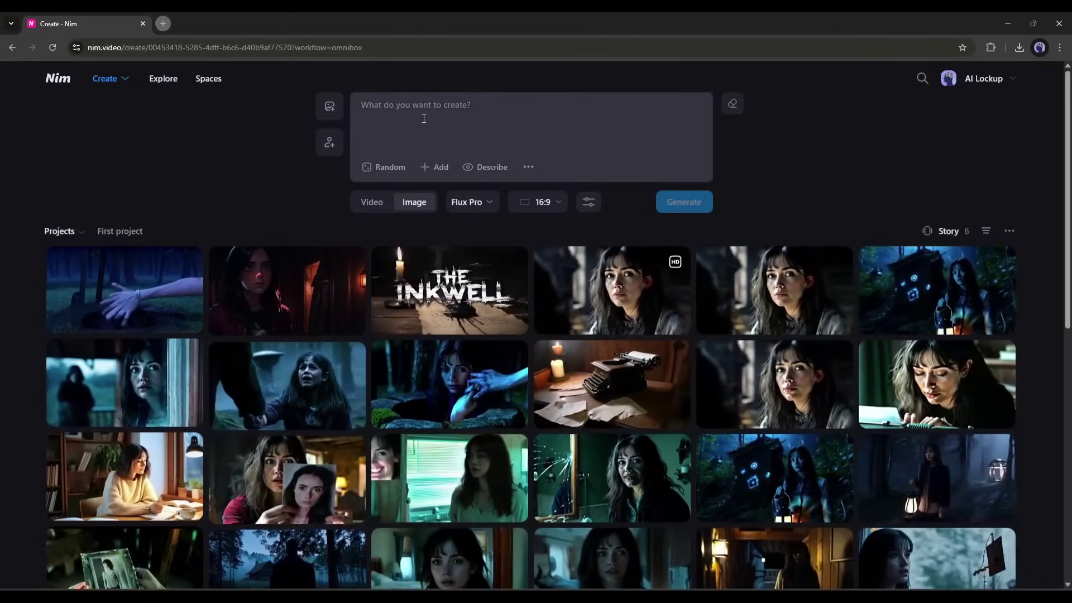
left_click(368, 202)
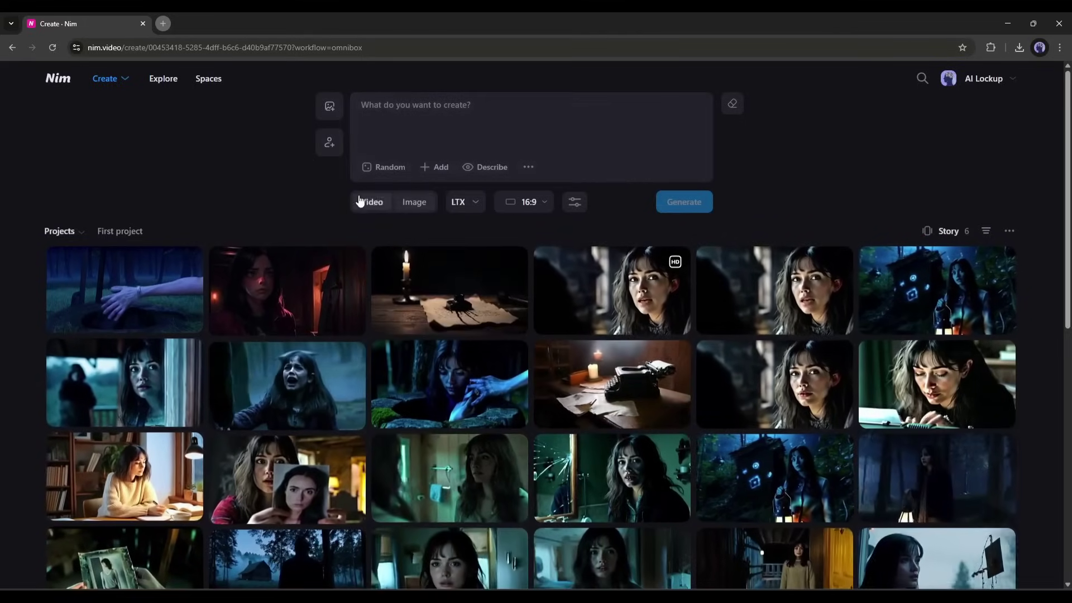
left_click(412, 203)
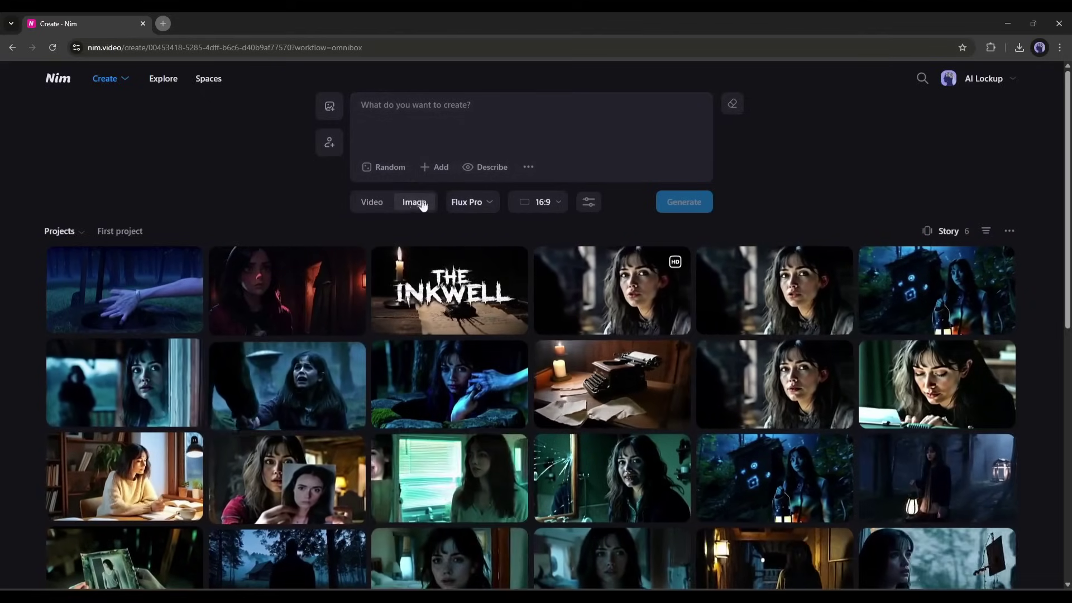
left_click(372, 202)
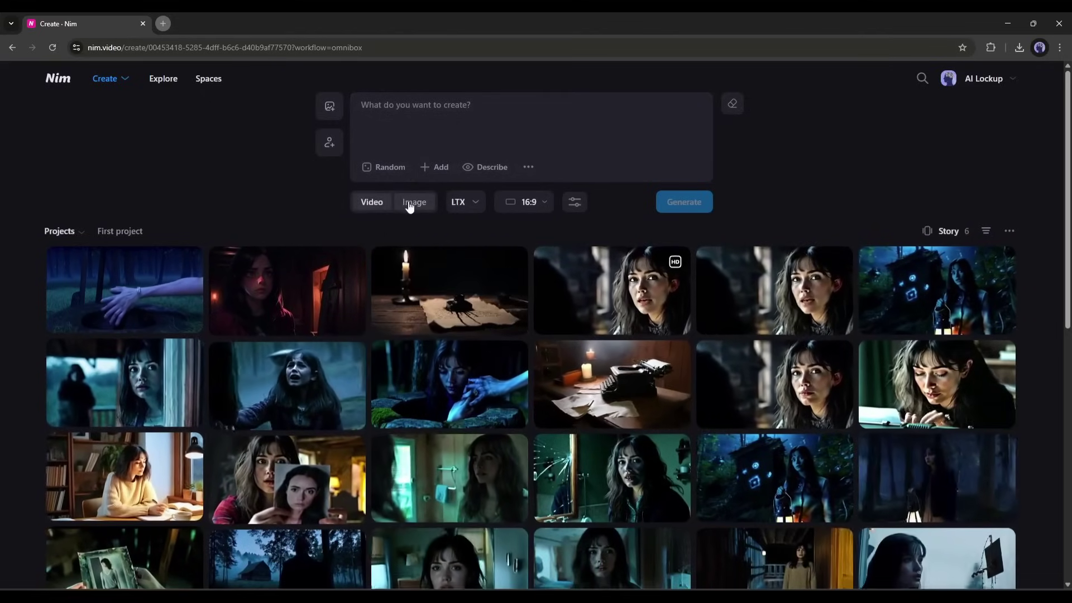
left_click(414, 203)
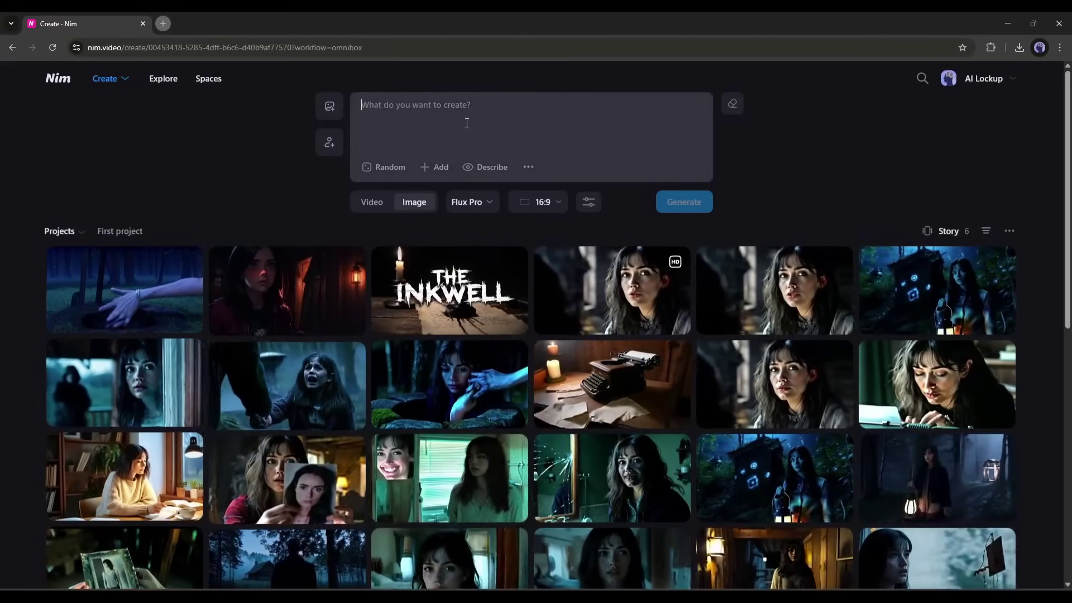
Generate a Flux Pro 16:9 image of a red-haired woman riding a black dragon, then open it
type("An ultra-realistic fantasy scene of a powerful woman with long, flowing crimson red hair and stormy grey eyes, wearing black leather armor detailed with silver runes, sitting atop the neck of a truly massive black dragon. The dragon’s full body is visible, towering and majestic, with thick obsidian-black scales that shimmer with deep violet undertones. Its glowing amber eyes pierce through the storm, and smoke curls from its nostrils as it grips a jagged cliff with enormous claws. The woman, though small in comparison, exudes strength and command, her hair whipping in the wind, one hand gripping a curved silver blade. The background is a stormy sky with lightning breaking through the clouds, casting cinematic shadows and light across the scene. The dragon’s massive wings are slightly raised, tail curled around the rocks below. Ultra-realistic textures, lifelike anatomy, dramatic lighting, high-fantasy epic tone, cinematic 8K quality.")
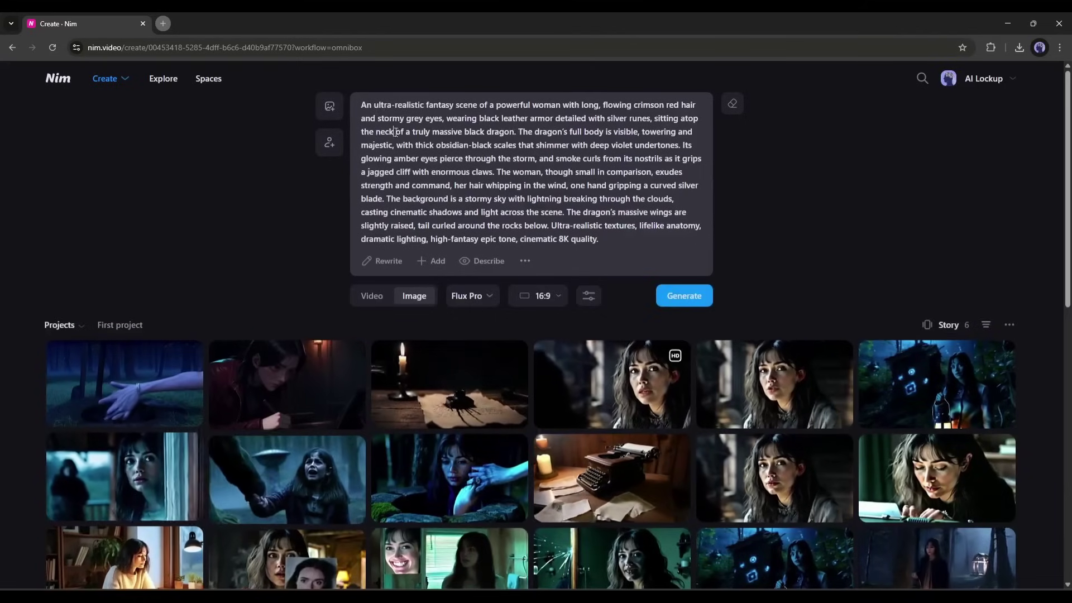
left_click(474, 297)
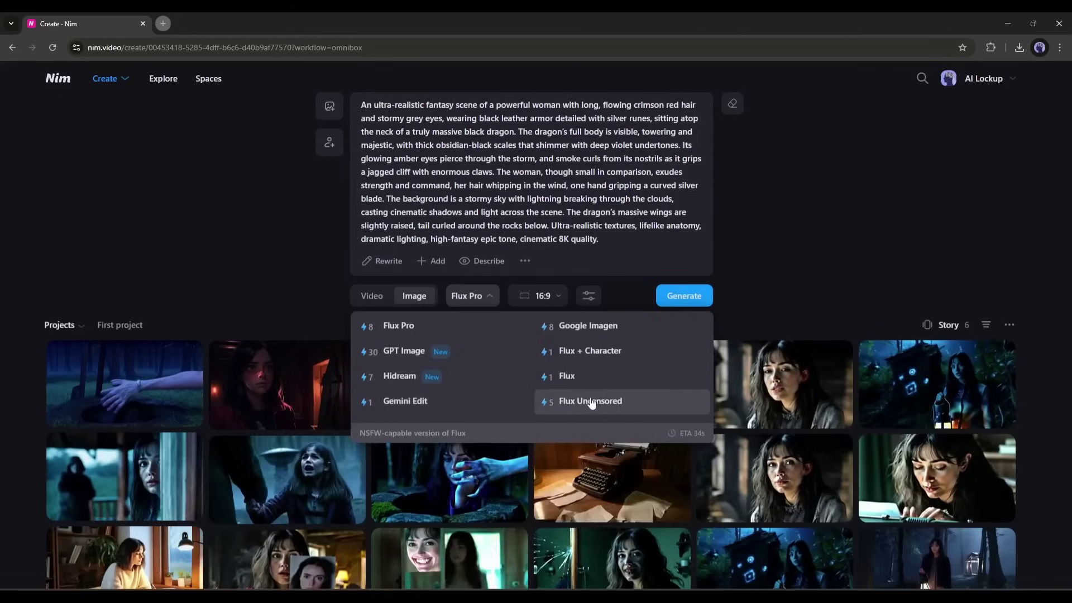
left_click(418, 329)
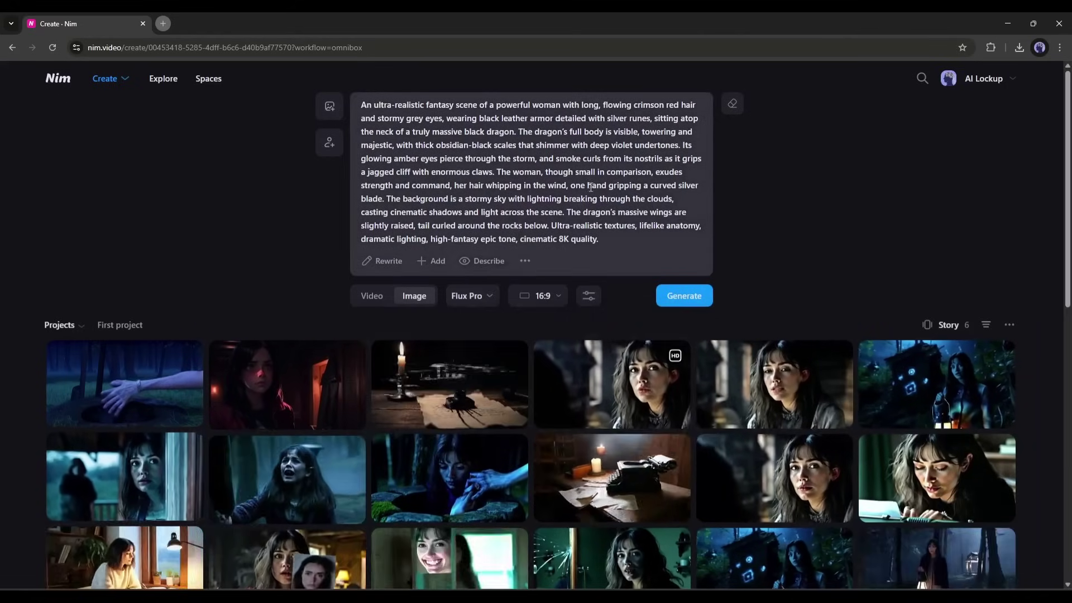
left_click(537, 297)
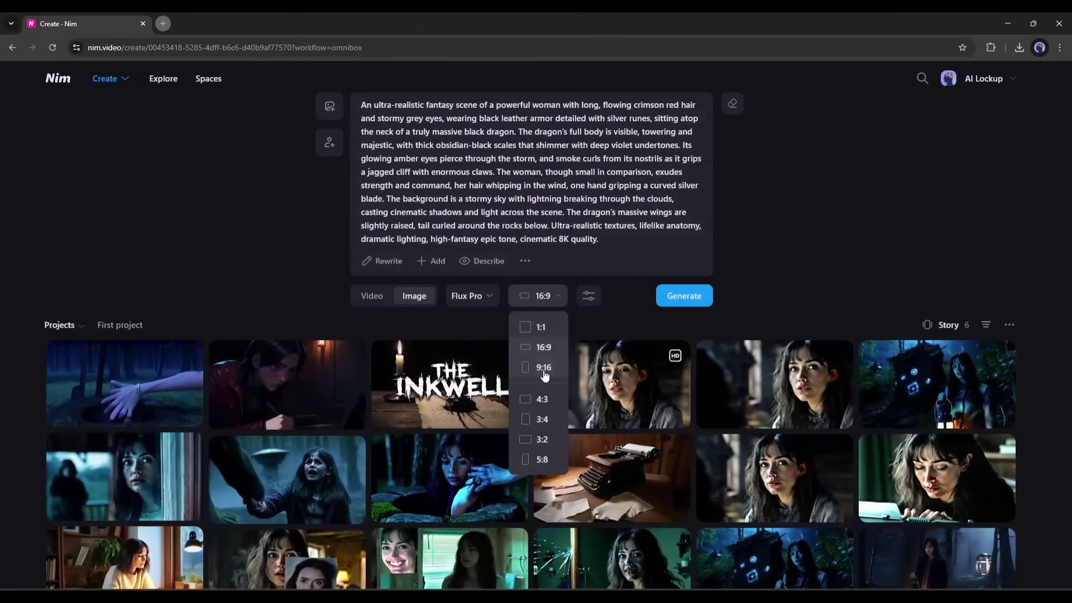
left_click(543, 347)
left_click(588, 294)
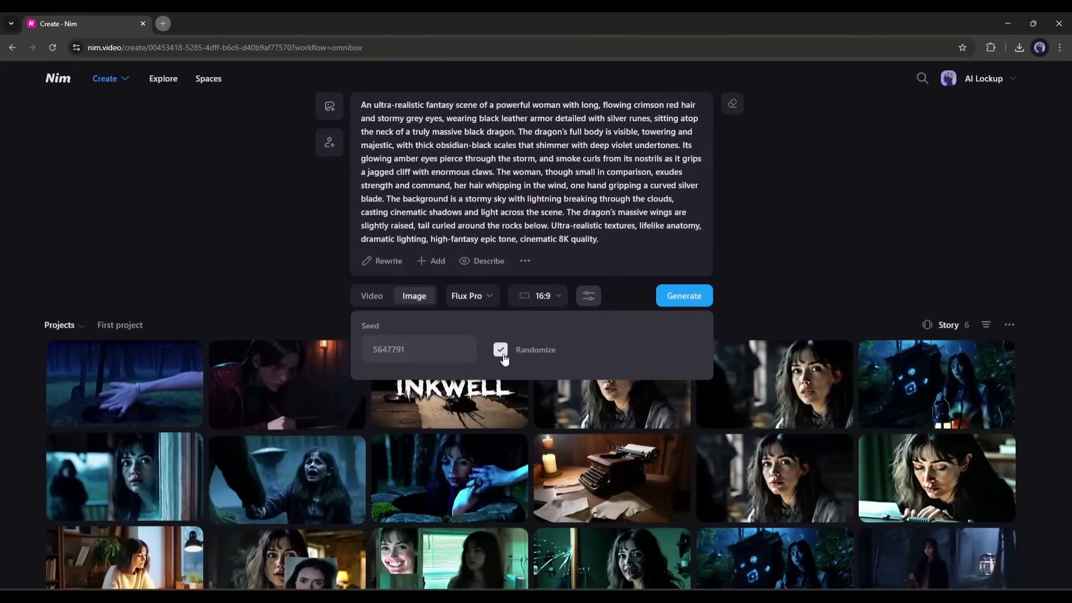
left_click(629, 232)
left_click(684, 295)
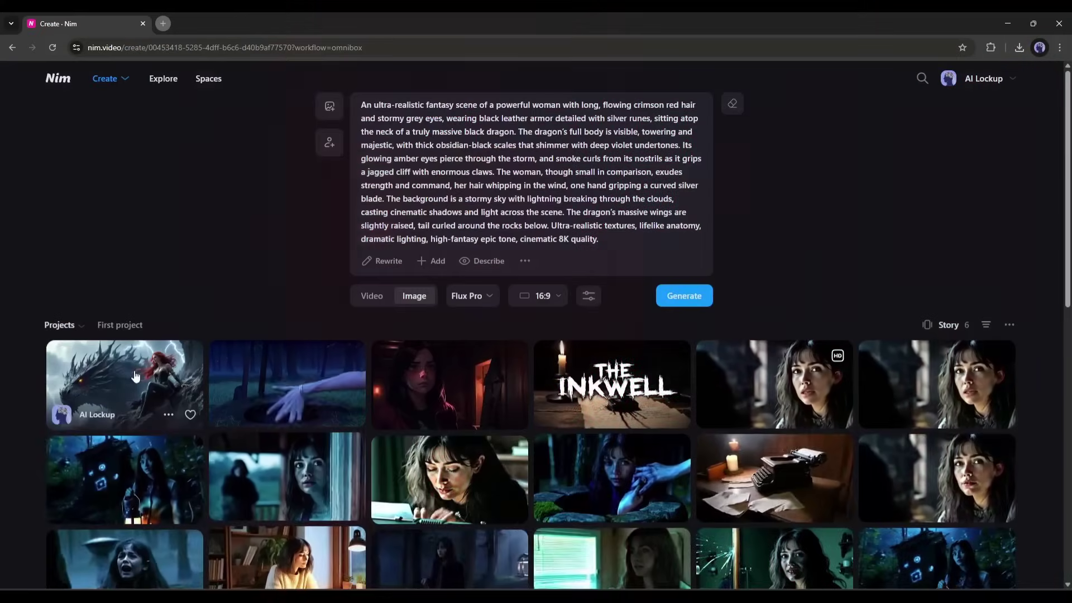
left_click(108, 385)
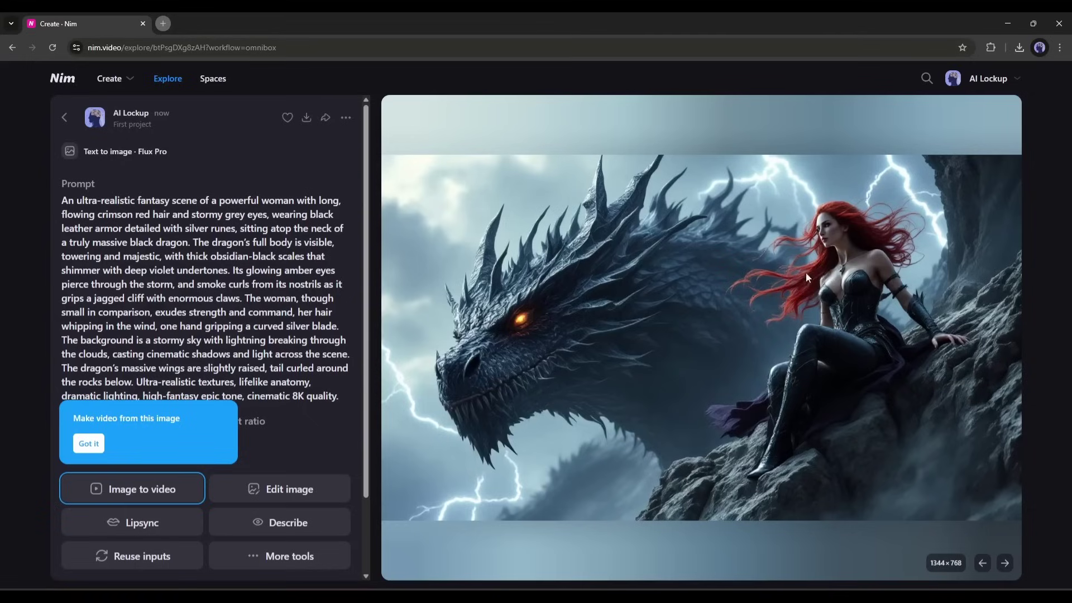
Regenerate the dragon image with GPT Image at 3:2 and inspect the result
left_click(64, 120)
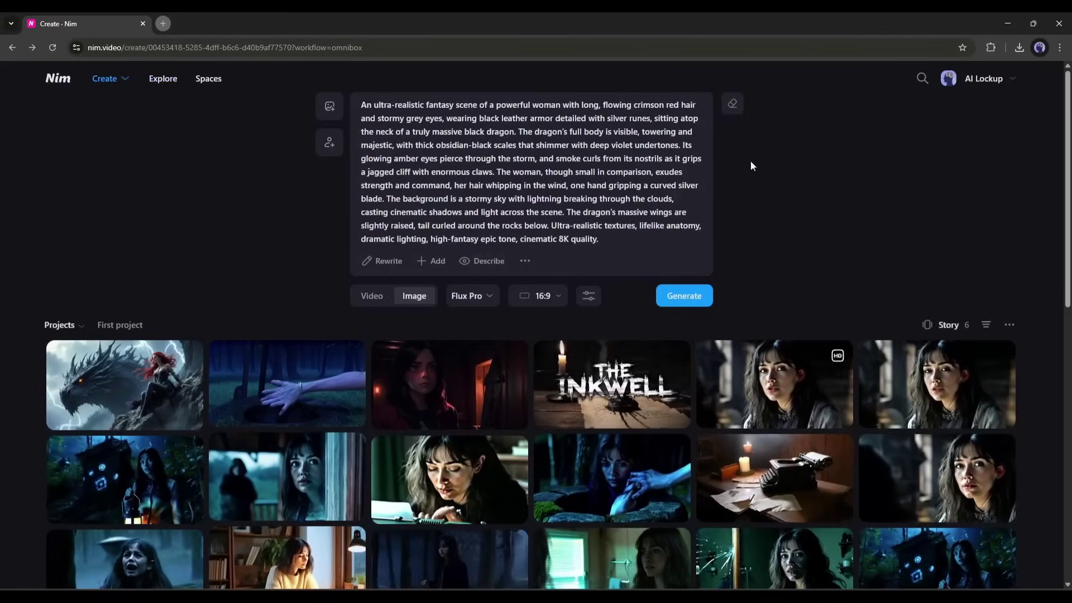
left_click(481, 296)
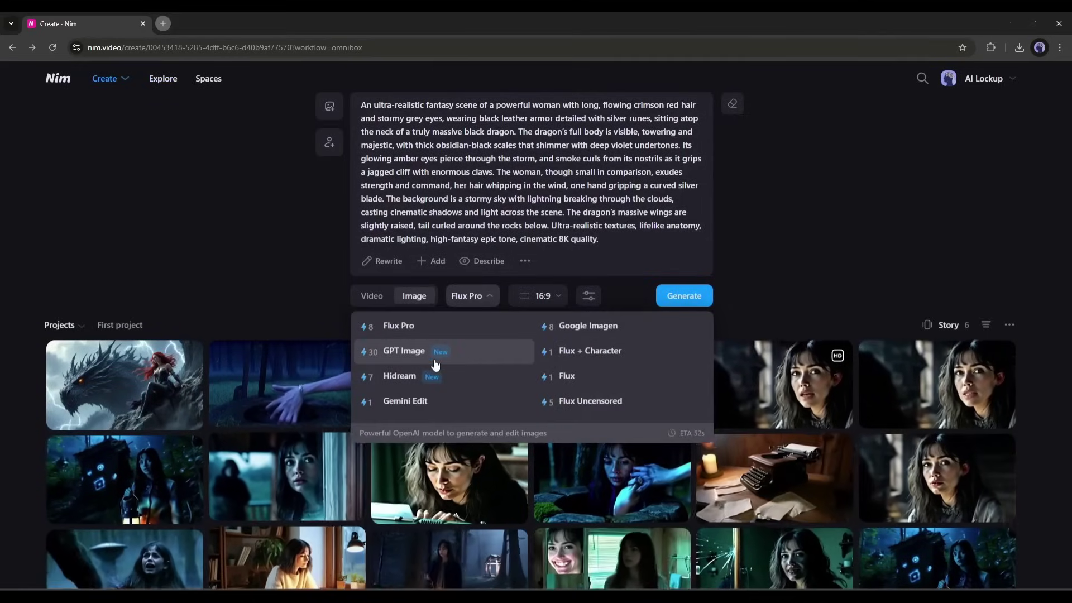
left_click(433, 358)
left_click(548, 296)
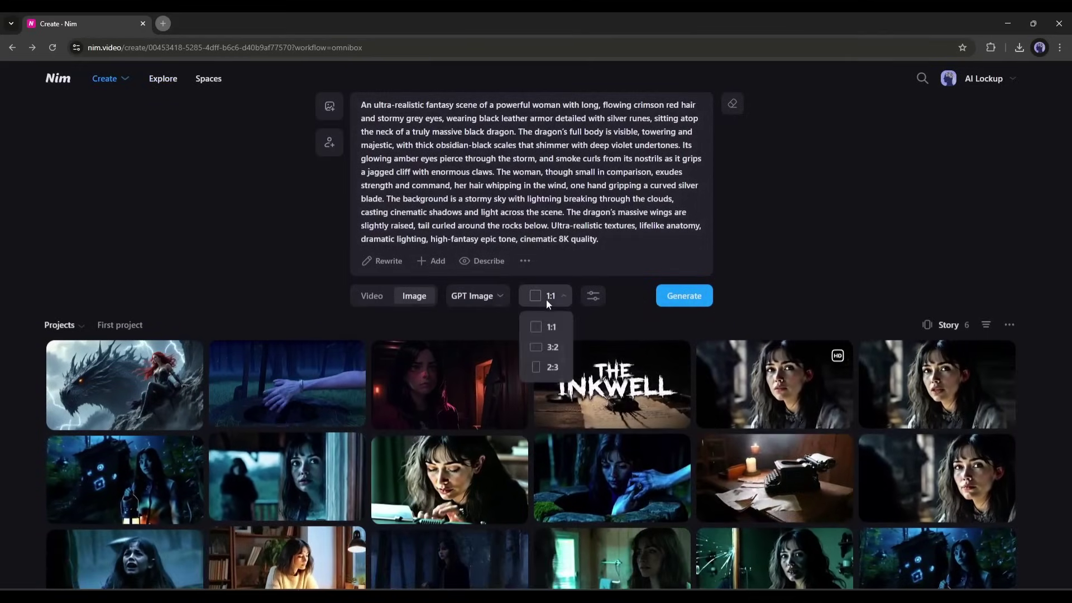
left_click(552, 352)
left_click(705, 296)
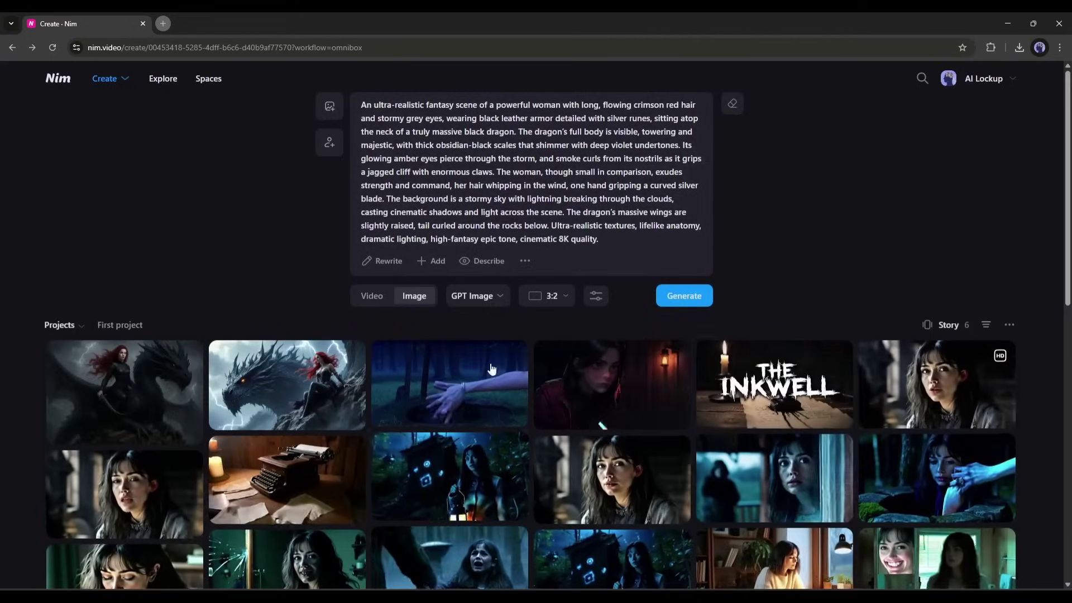
left_click(120, 382)
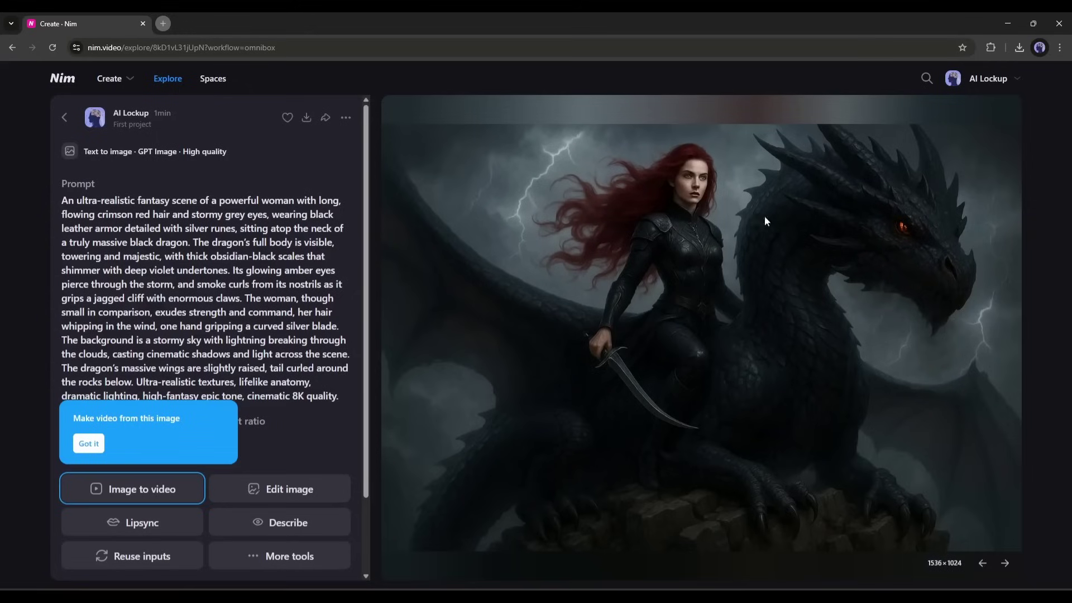
left_click(1005, 564)
left_click(984, 565)
Regenerate it with Google Imagen at 16:9 and compare against the other versions
left_click(136, 556)
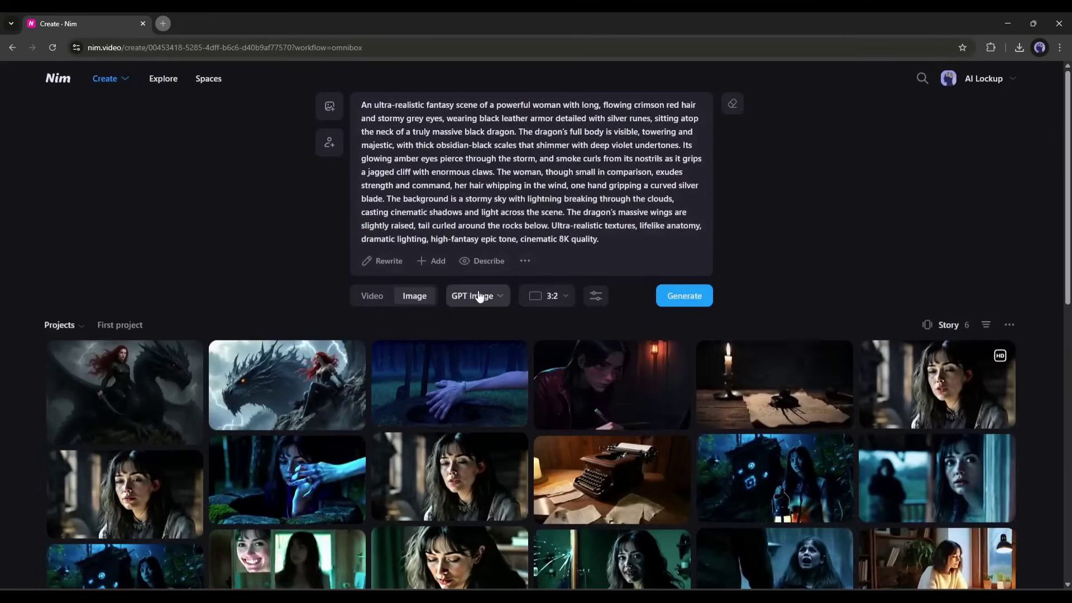
left_click(477, 296)
left_click(611, 329)
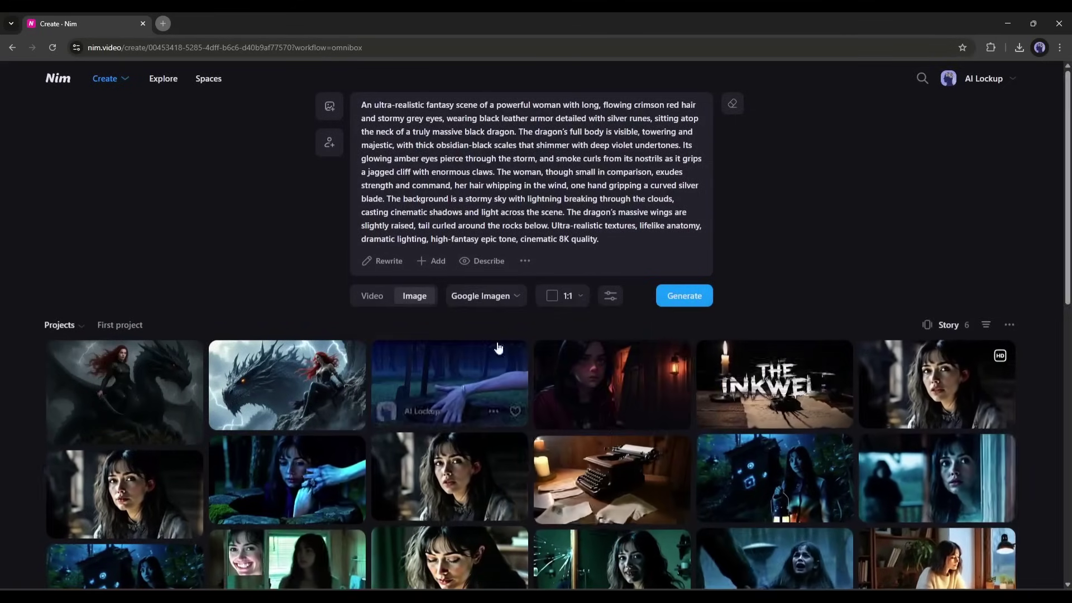
left_click(574, 302)
left_click(571, 347)
left_click(684, 295)
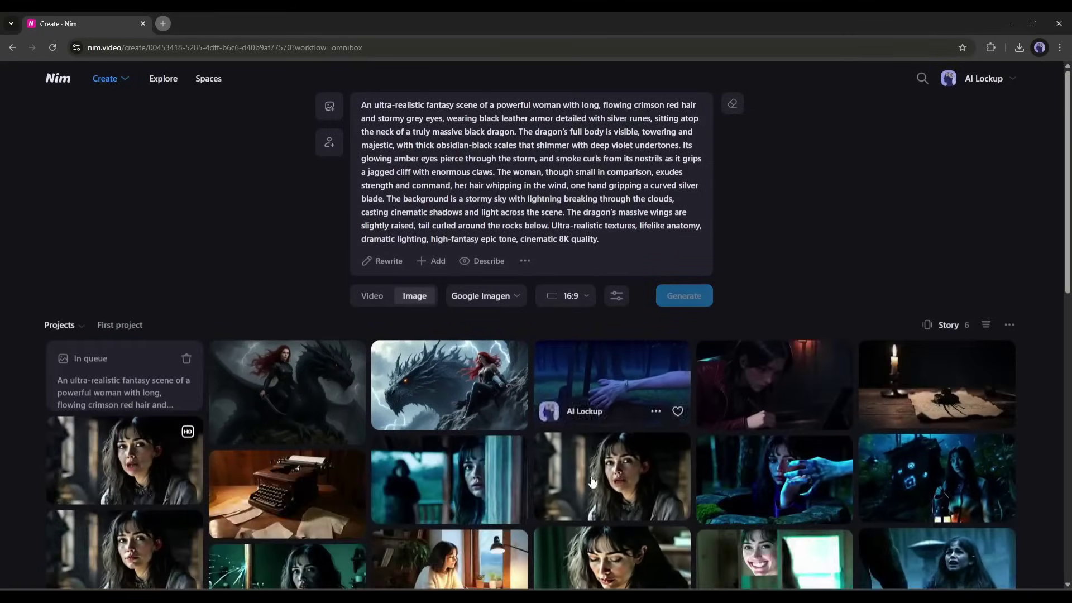
left_click(450, 385)
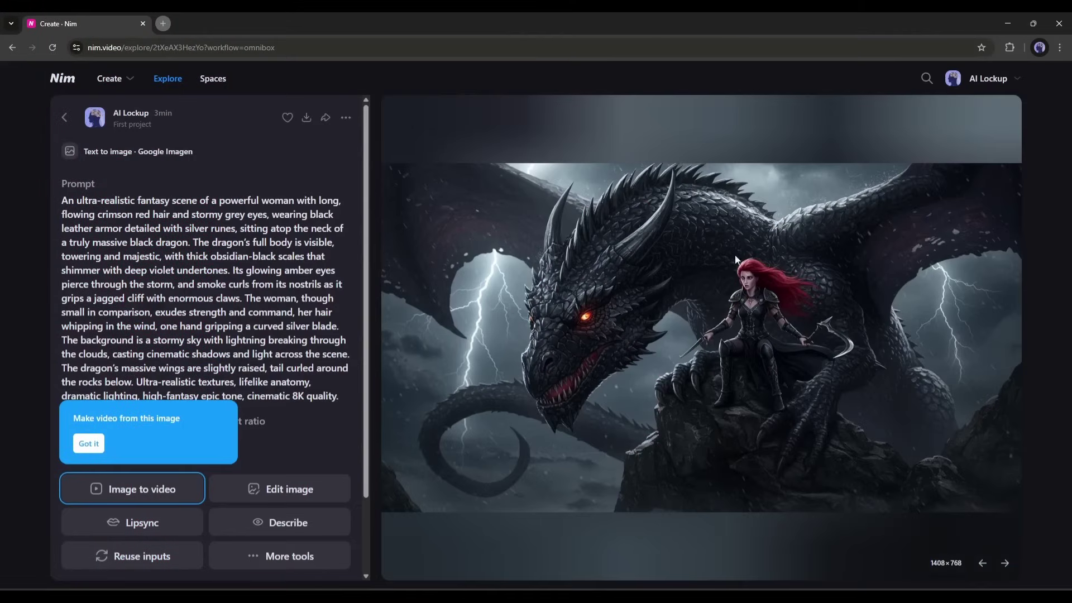
left_click(1005, 564)
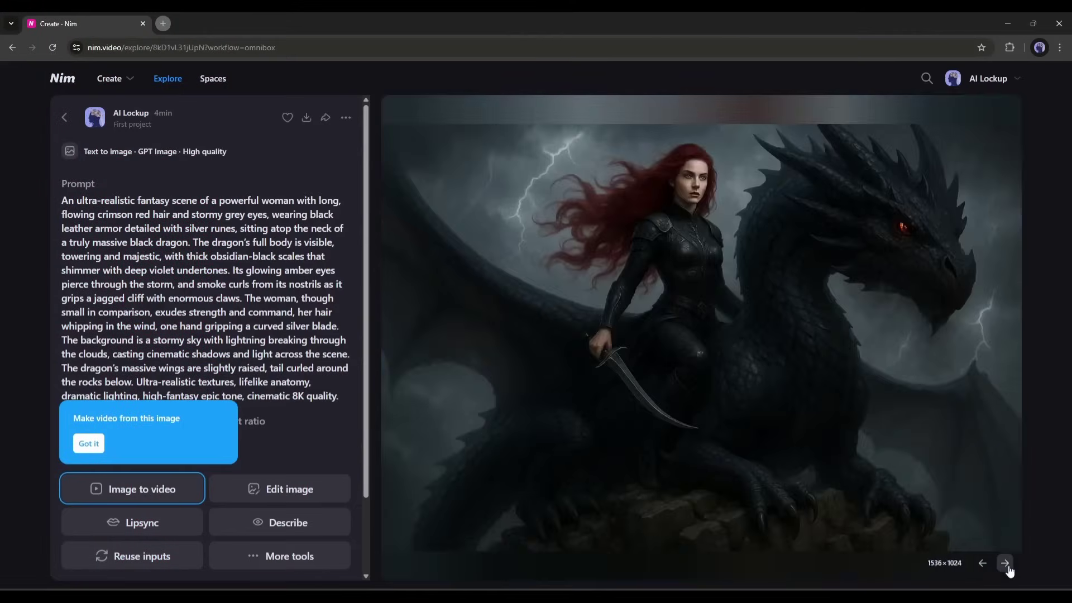
left_click(1007, 565)
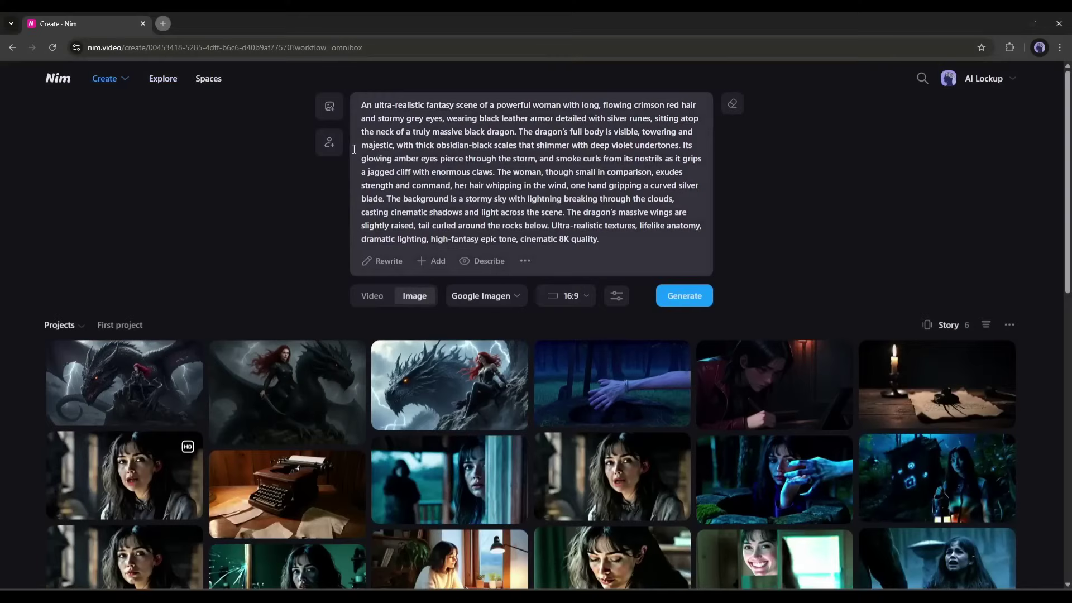
Replace the prompt with the Big Back Nancy horror poster prompt, generate it with Flux Pro, and open it
triple_click(447, 122)
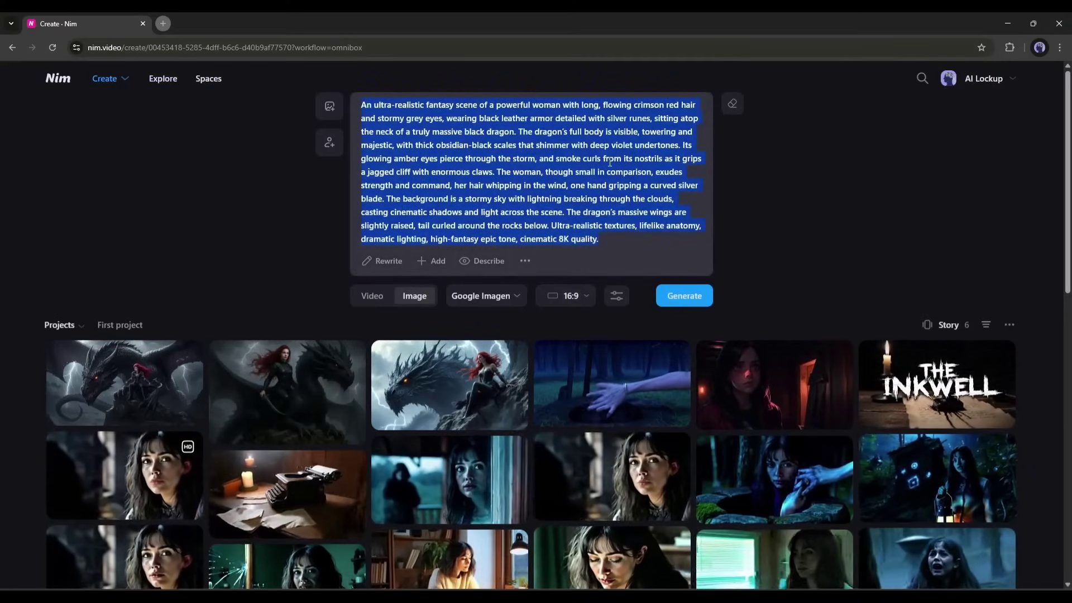
type("a cinematic, high-contrast photograph of a movie poster for the horror film \"Big Back Nancy\" set against a dark, ominous urban backdrop, featuring a terrifying Mexican woman with a gaunt, pale complexion, dark eyes, and long, black hair wildly unkempt, her face twisted in a malevolent snarl, dressed in a tattered, black veil and a worn, long-sleeved gown, illuminated only by the faint, flickering glow of a distant streetlamp, casting long, ominous shadows behind her, the title \"Big Back Nancy\" emblazoned in bold, blood-red letters across the top of the poster, with worn, peeling edges and creepy, vintage-inspired graphics.")
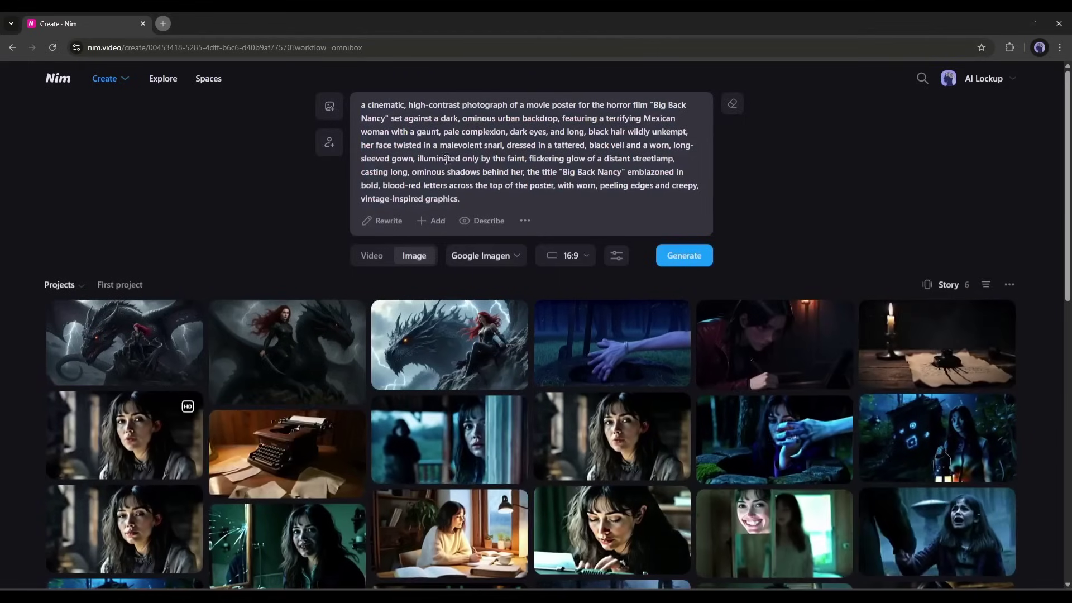
left_click(492, 263)
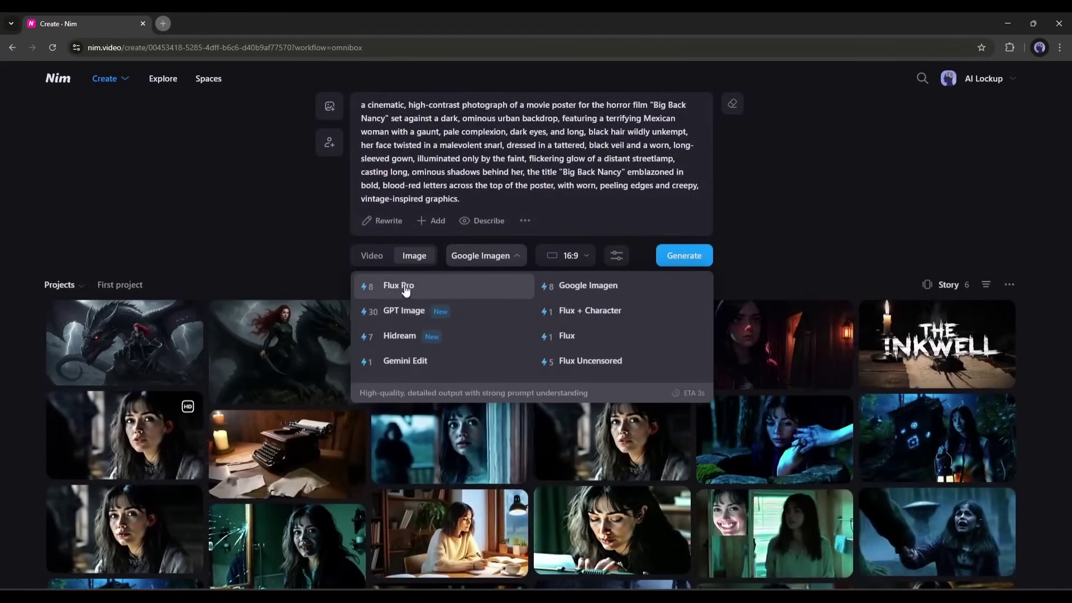
left_click(409, 287)
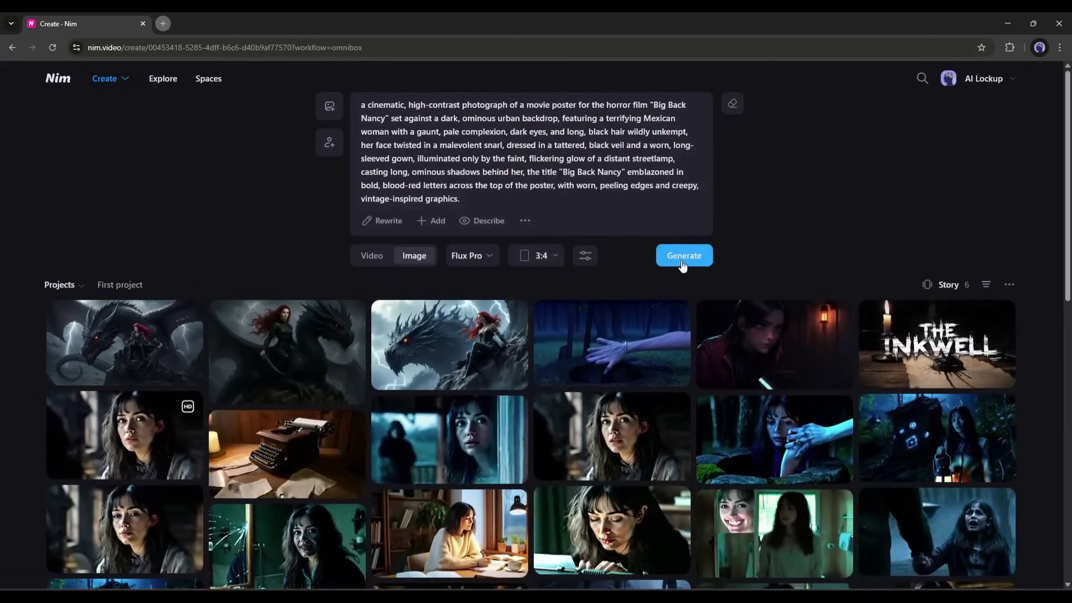
left_click(683, 265)
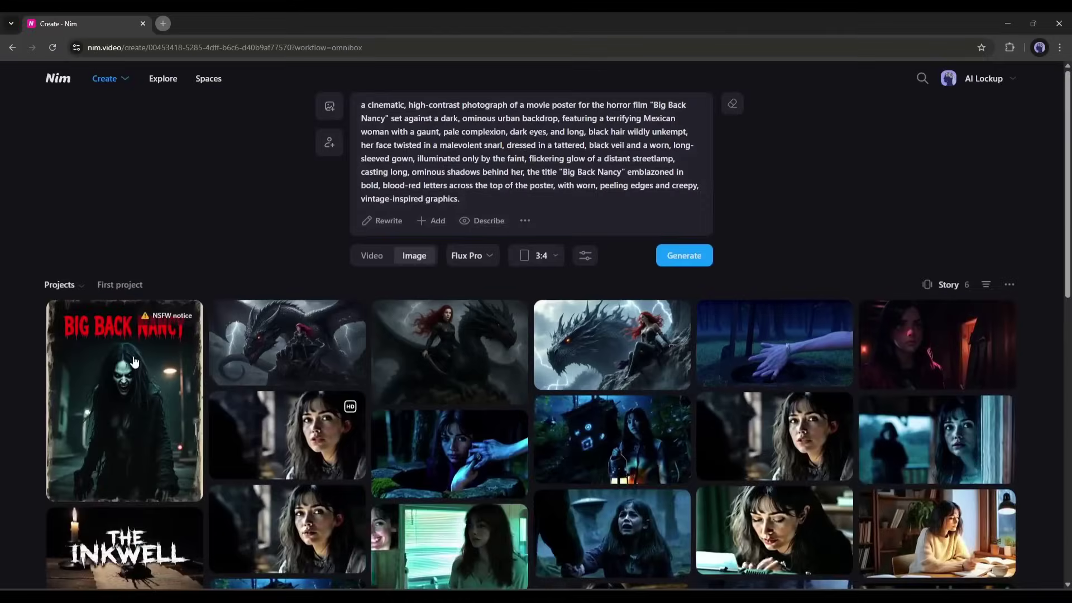
left_click(134, 358)
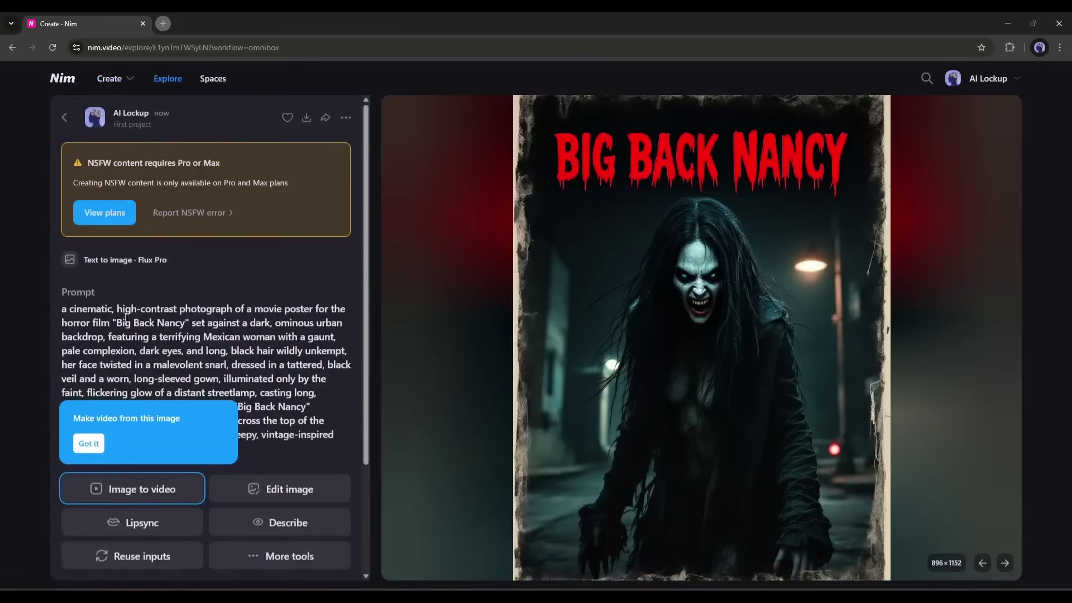
left_click_drag(117, 322, 166, 321)
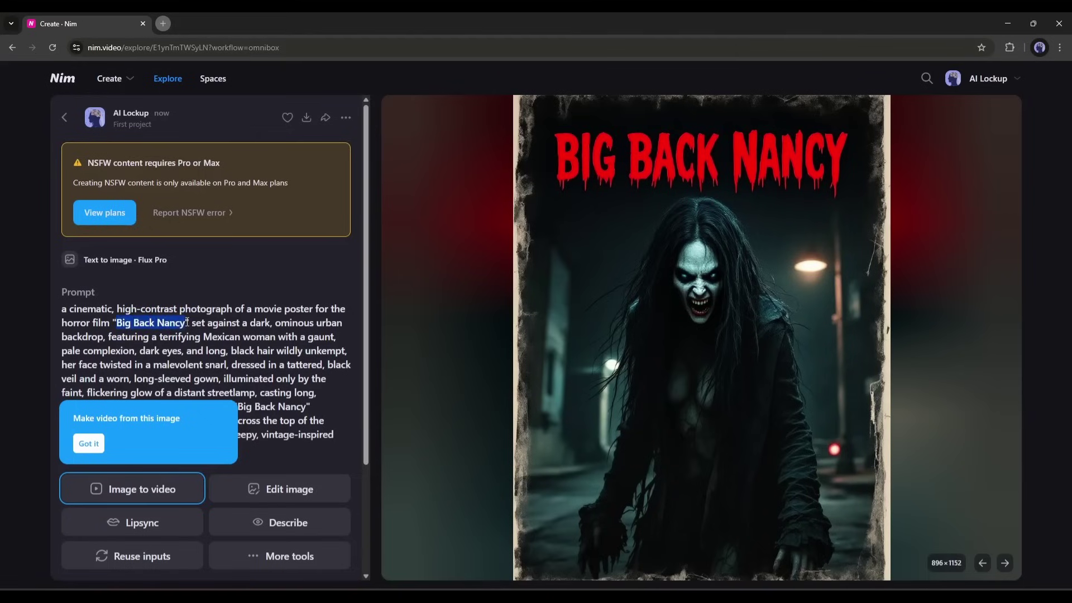
Regenerate the Big Back Nancy poster with GPT Image and open the 1024×1536 result
left_click(64, 118)
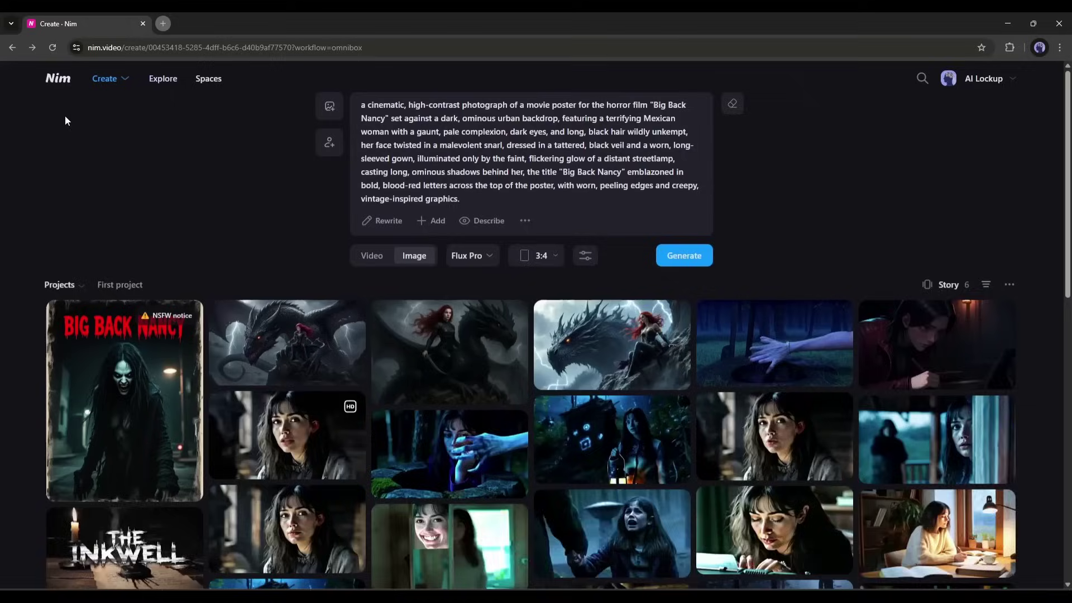
left_click(475, 257)
left_click(421, 313)
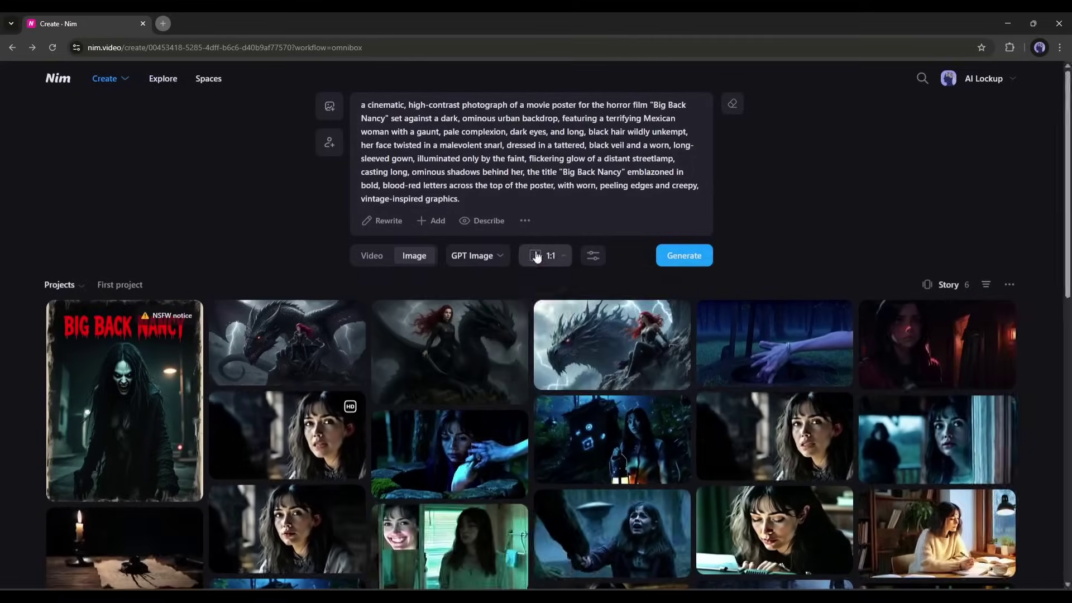
left_click(691, 256)
left_click(287, 401)
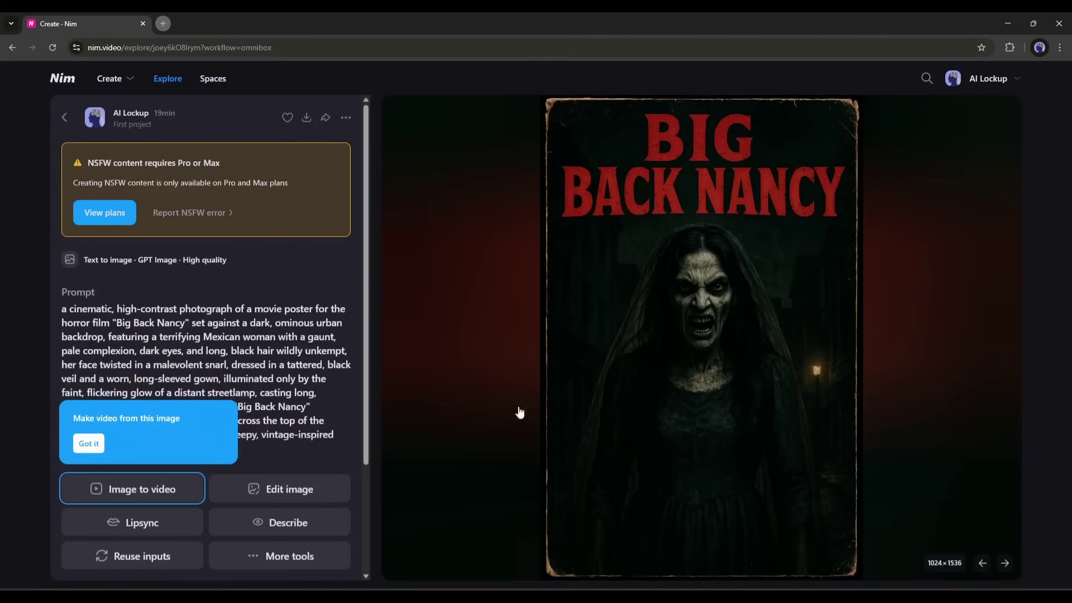
Regenerate the poster with Hidream, inspect the 896×1152 result, and return to Create
left_click(65, 118)
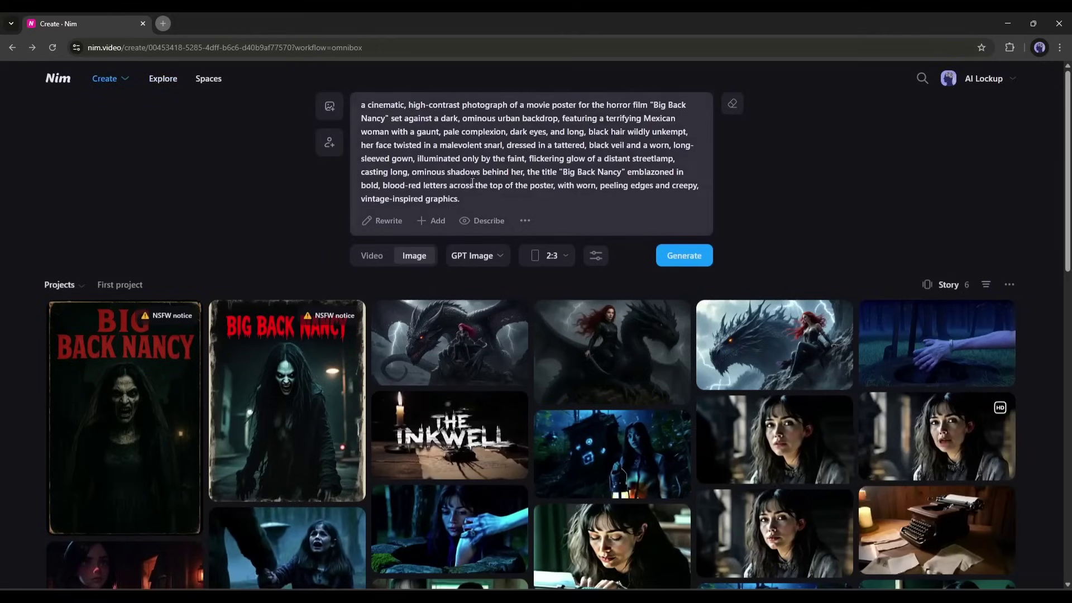
left_click(469, 256)
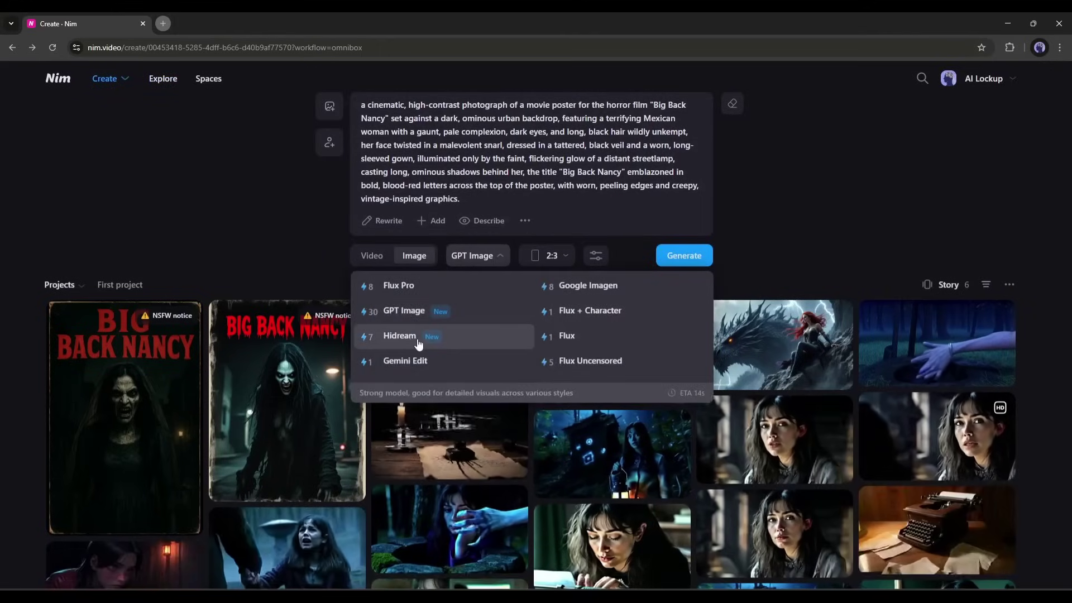
left_click(410, 335)
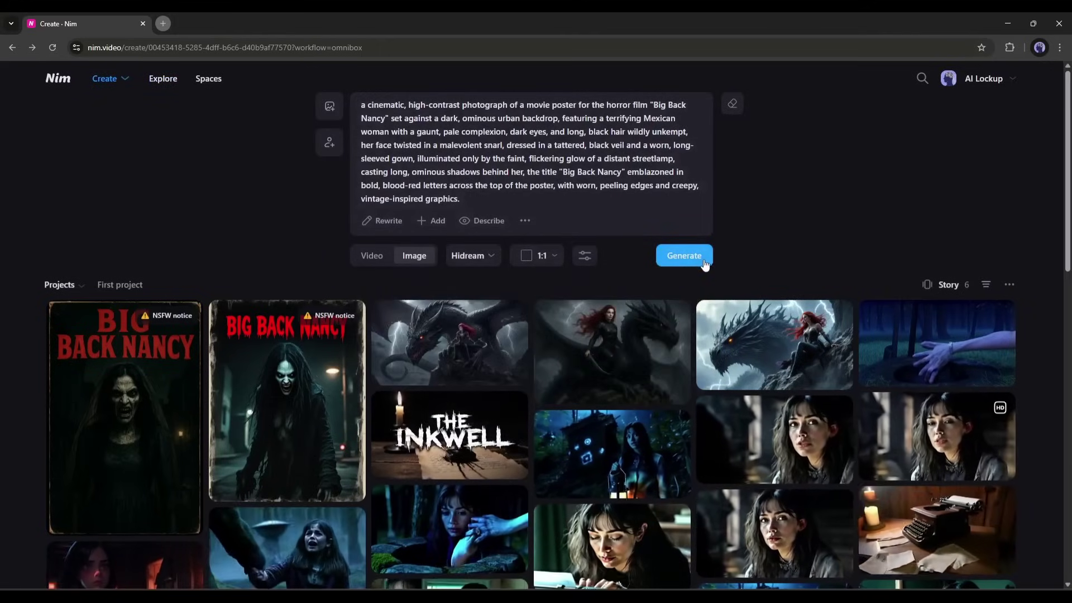
left_click(699, 258)
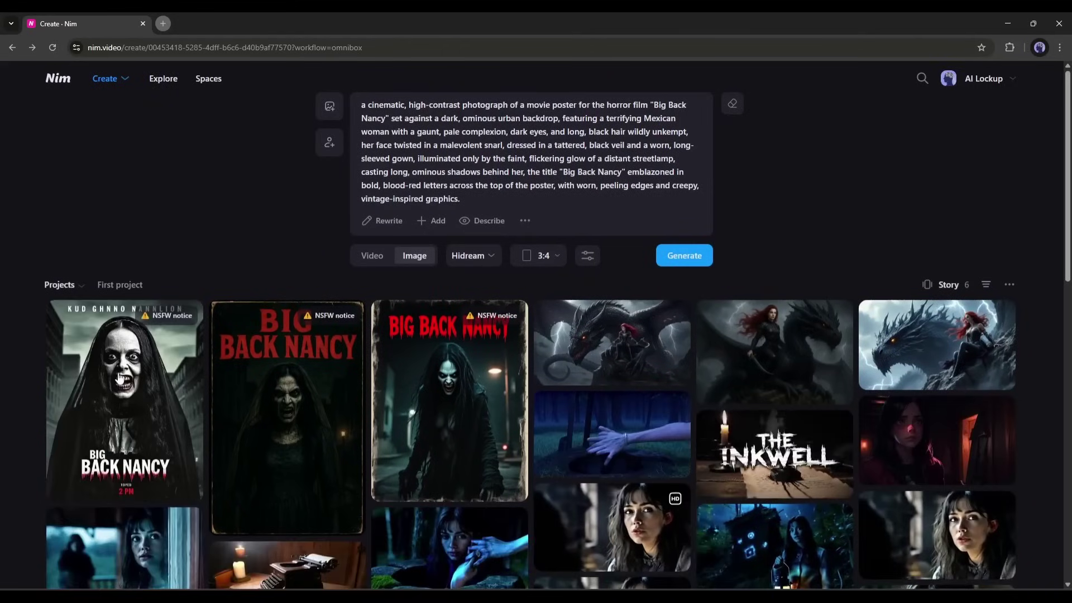
left_click(134, 376)
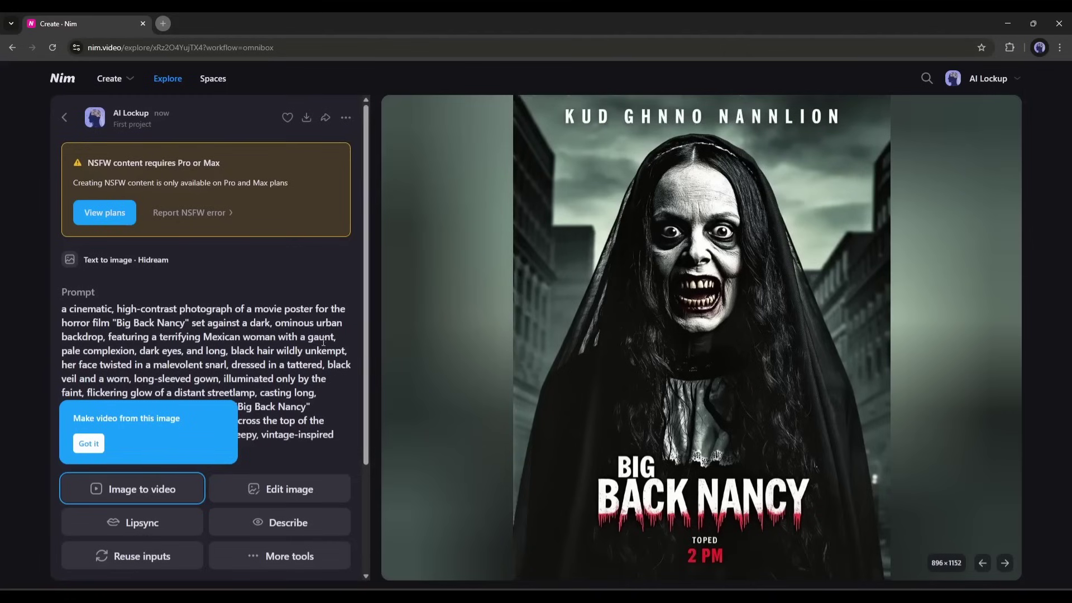
scroll(324, 342, "down", 1)
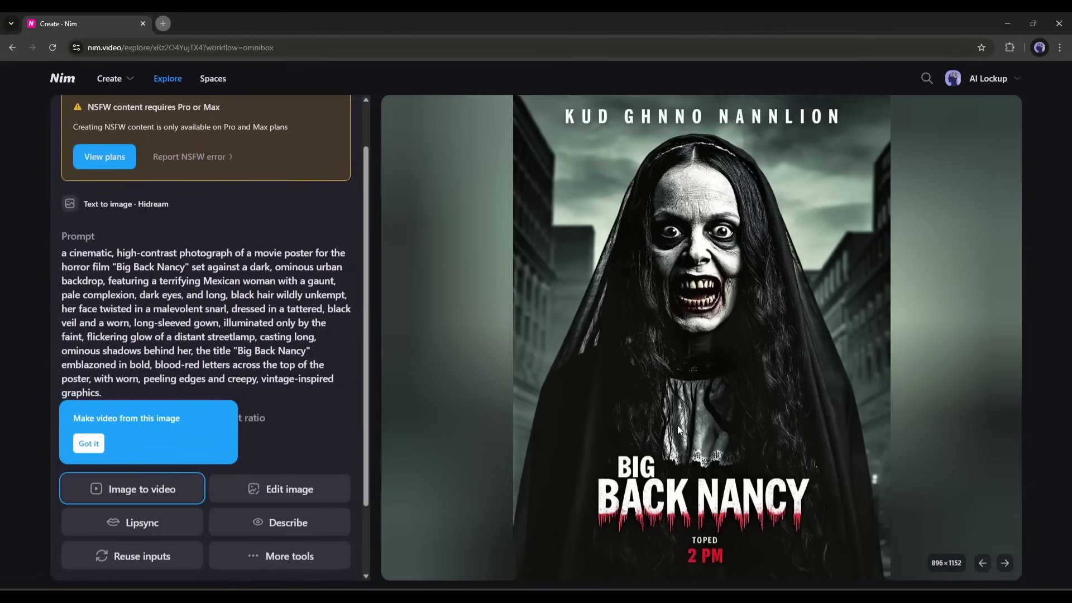
scroll(212, 252, "up", 2)
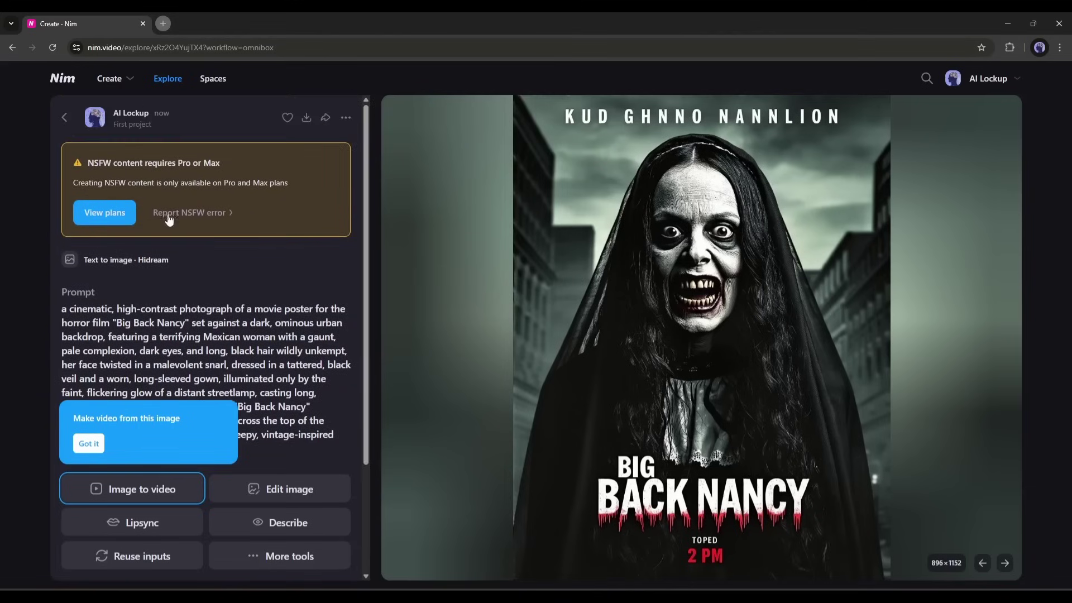
left_click(55, 109)
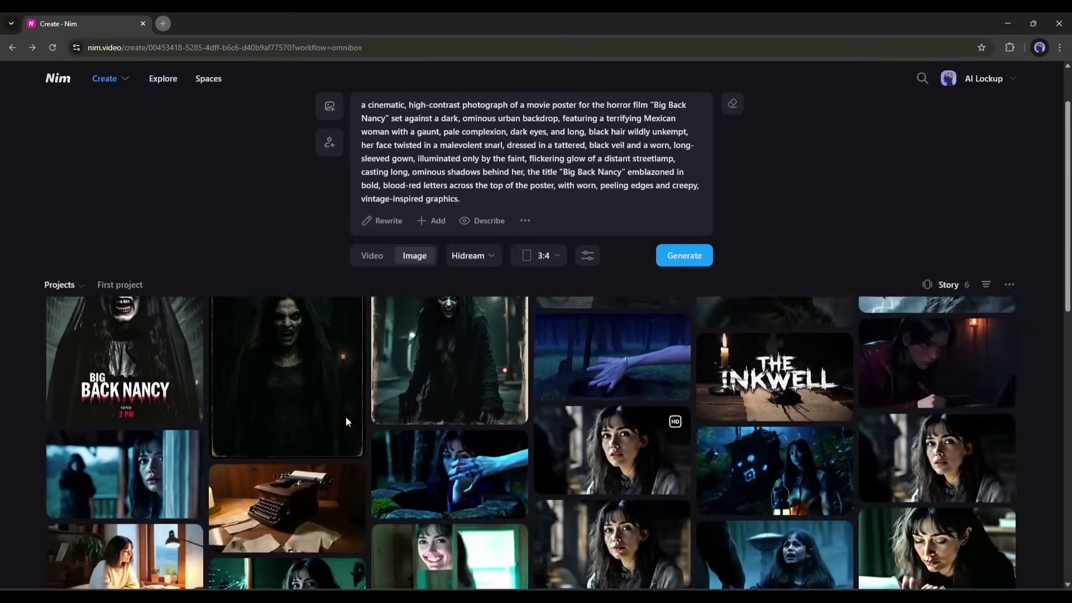
Replace the poster prompt with a new description and generate it with GPT Image
key("ctrl+a")
type("Masterpiece, best quality, highest quality, realistic, raw photo, A very busty woman with a busty breast, very big soft sagging breast, large dark nipples, the skin is white. she is standing near the window, her legs open showing her completely shaved vagina lips nsfw")
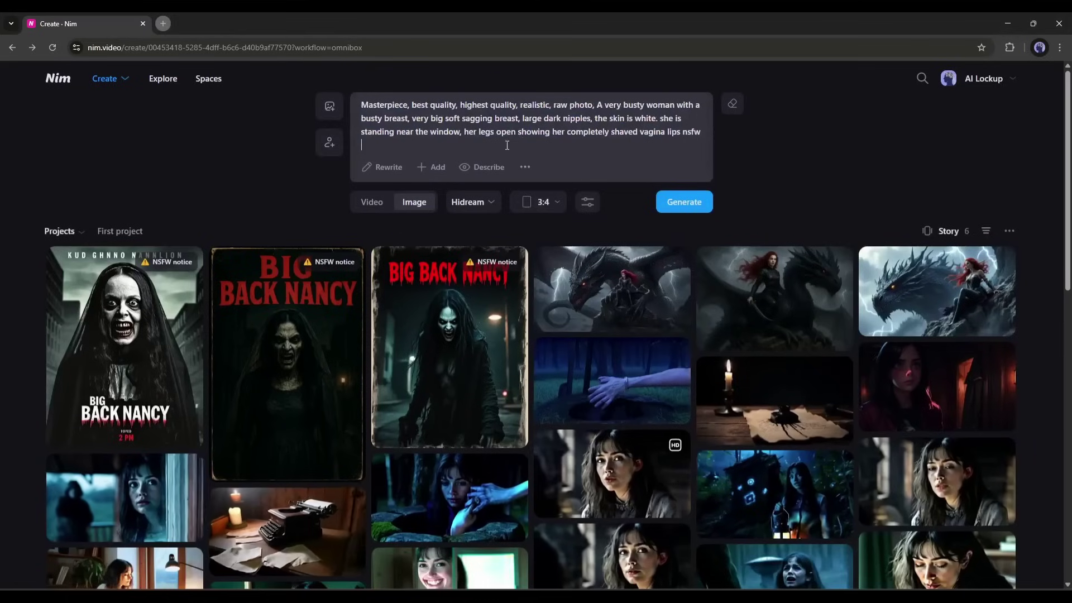
left_click(471, 205)
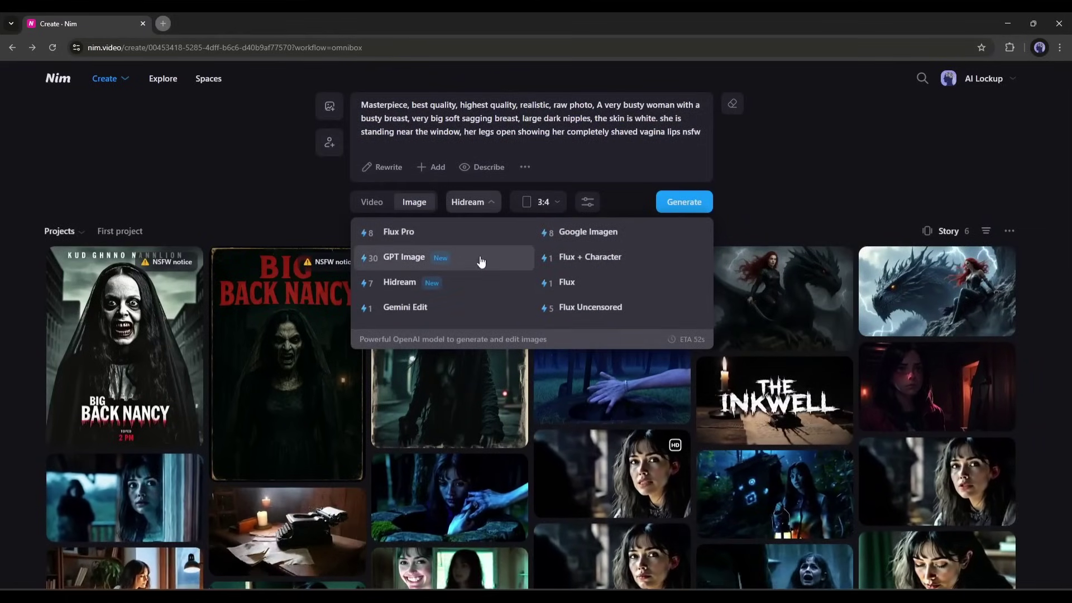
left_click(482, 262)
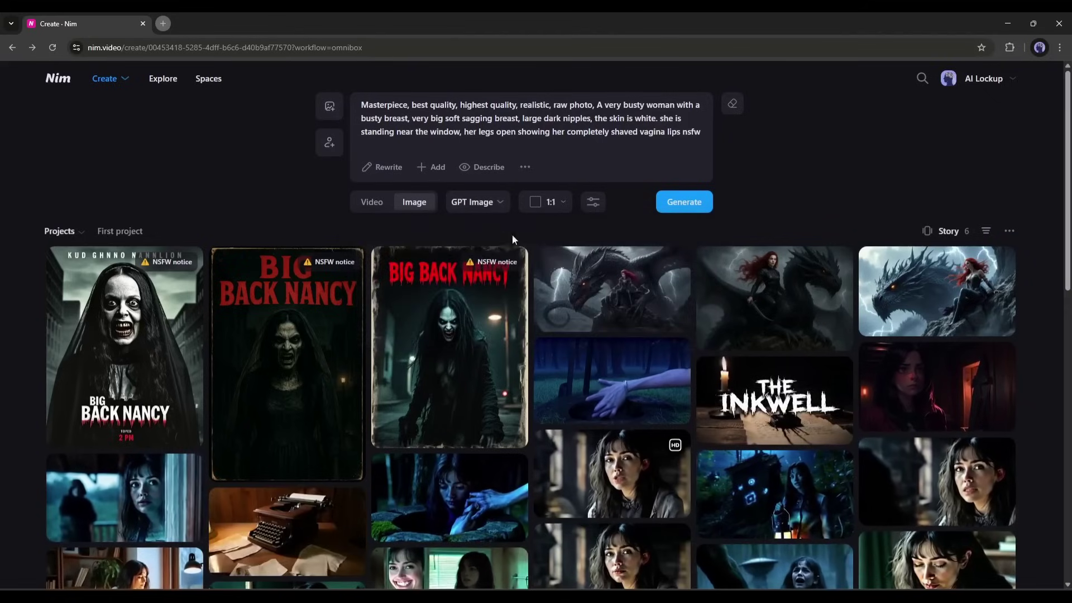
left_click(705, 201)
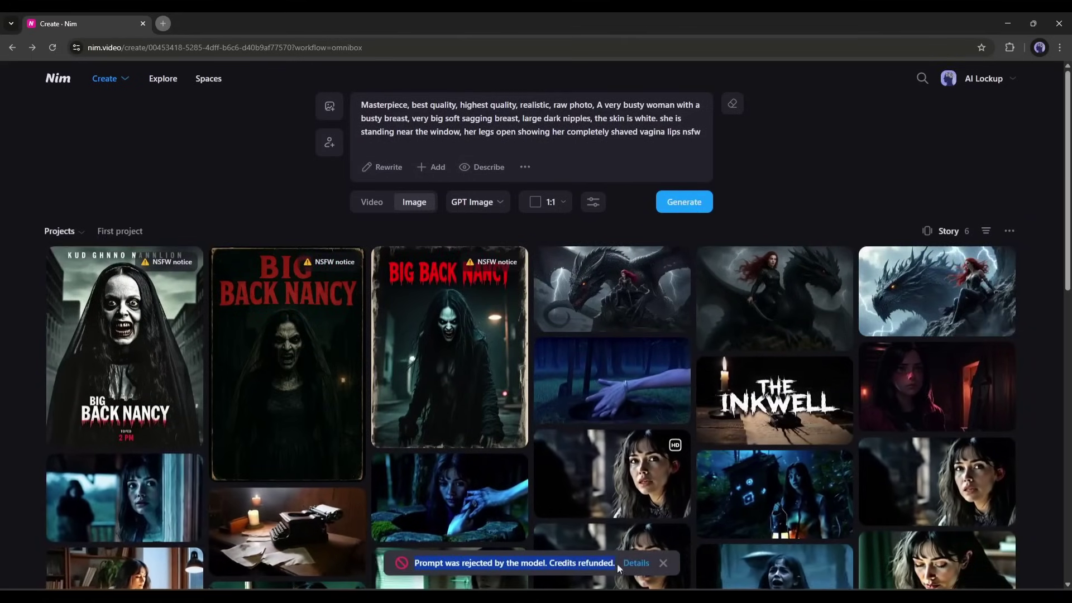
Dismiss the rejection notice and resubmit with Flux Uncensored at a portrait aspect ratio
left_click(663, 564)
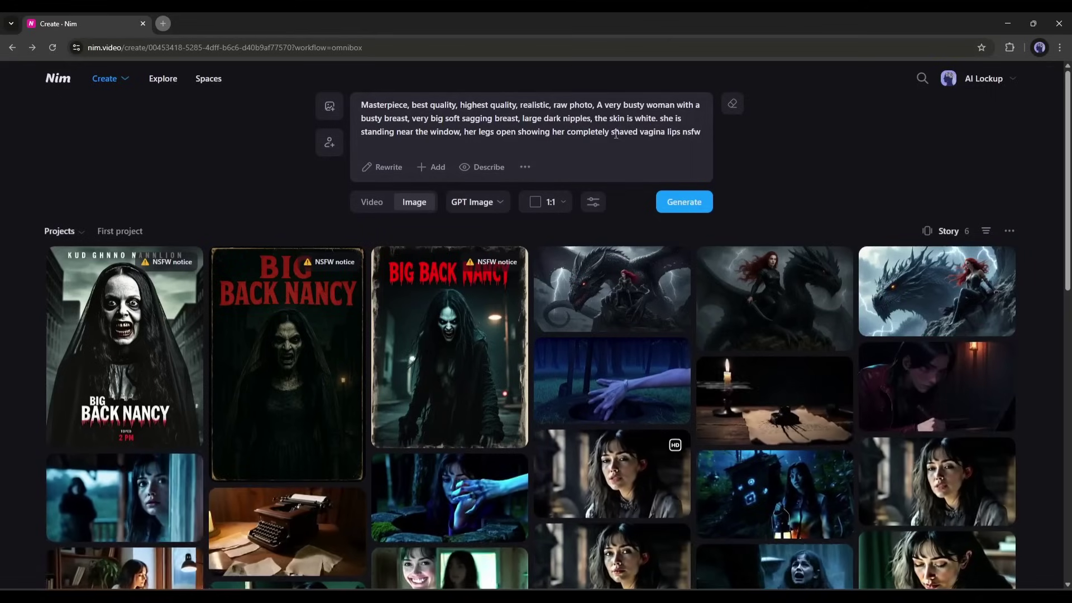
left_click(503, 200)
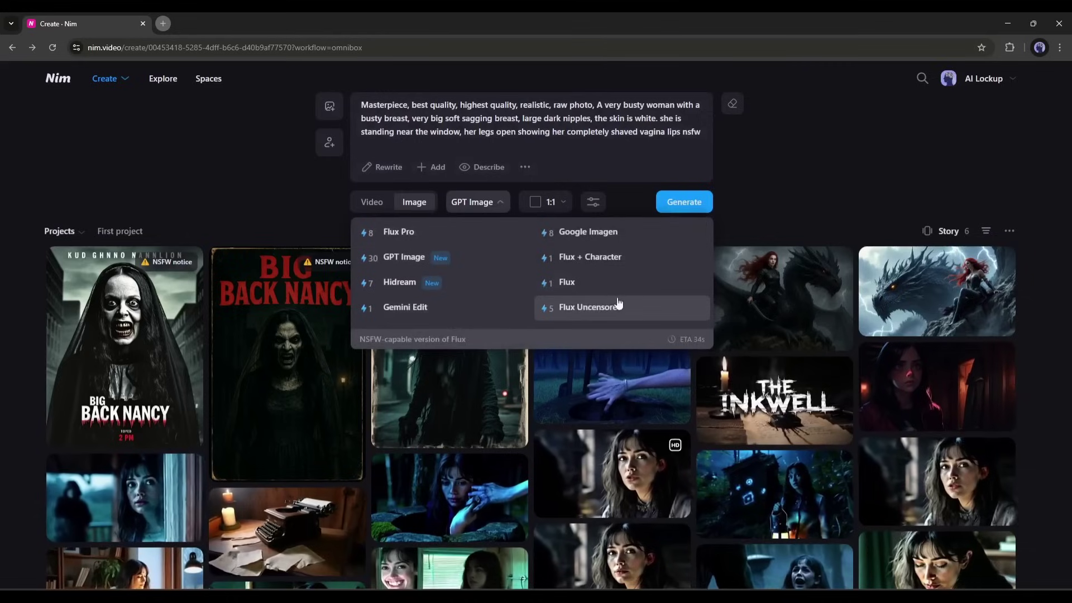
left_click(616, 309)
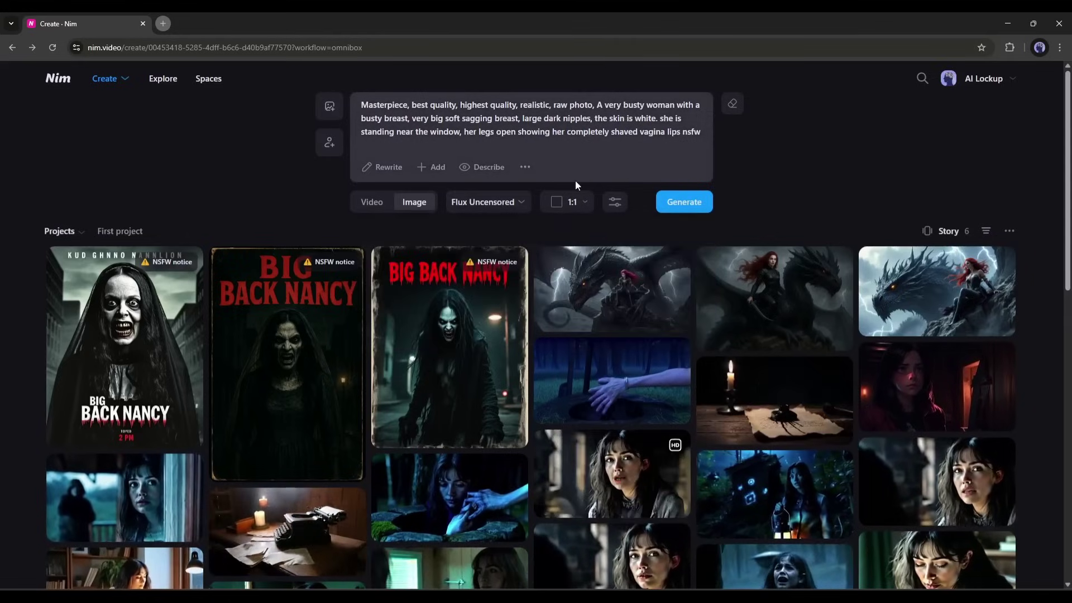
left_click(575, 199)
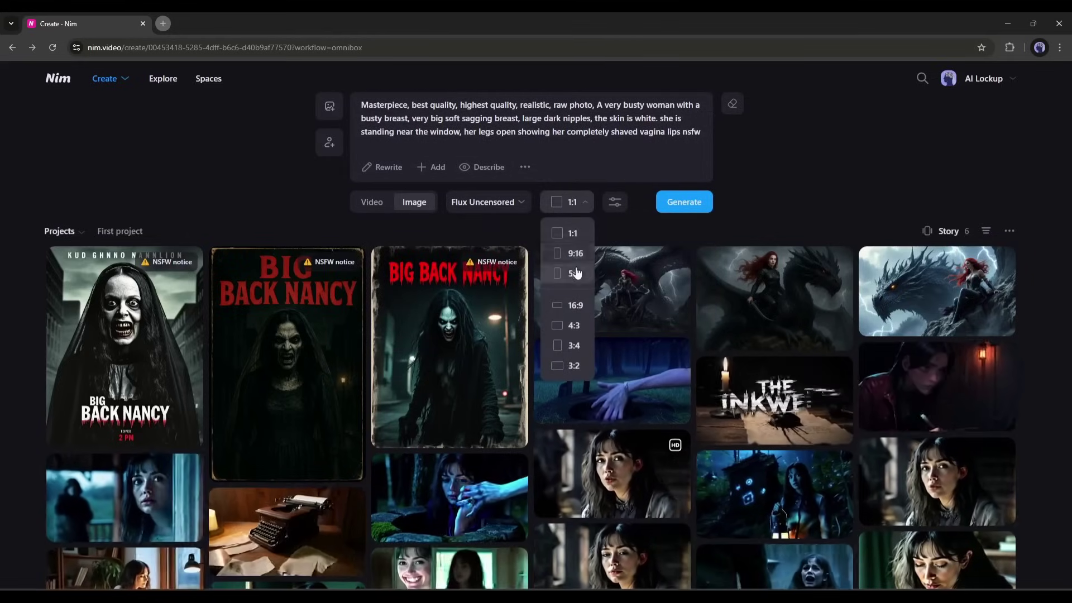
left_click(574, 345)
left_click(705, 203)
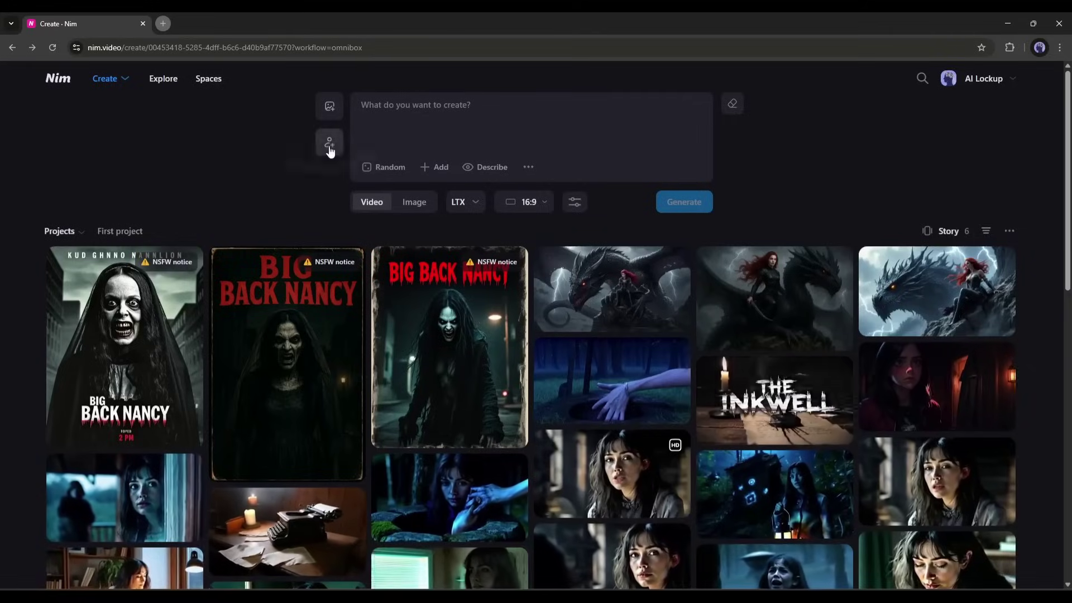
Add the red-hoodie photo as the character reference and enter the summer-dress woman prompt
left_click(330, 146)
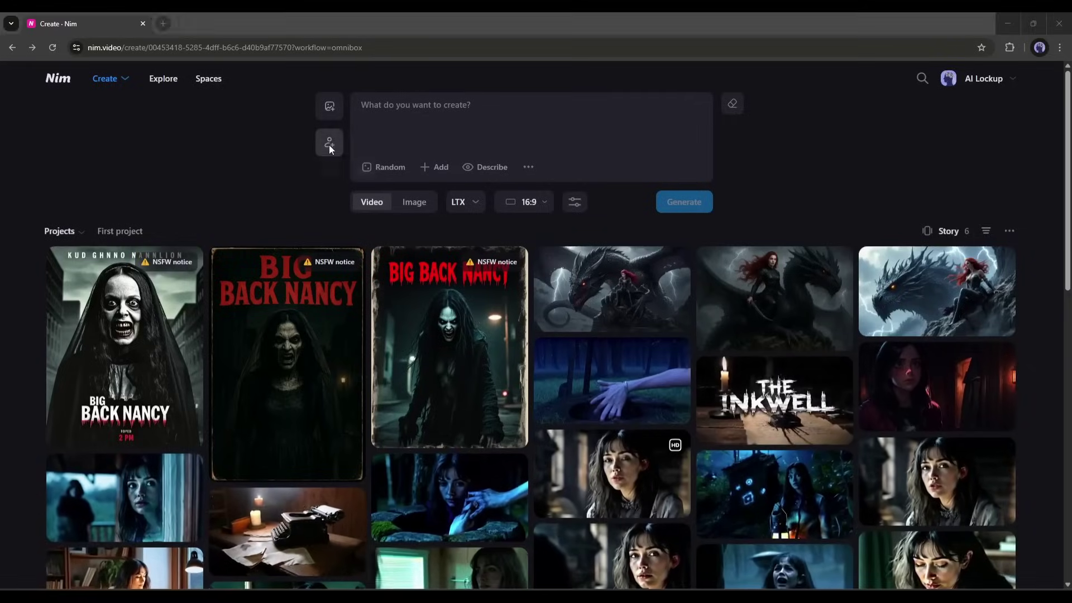
double_click(196, 236)
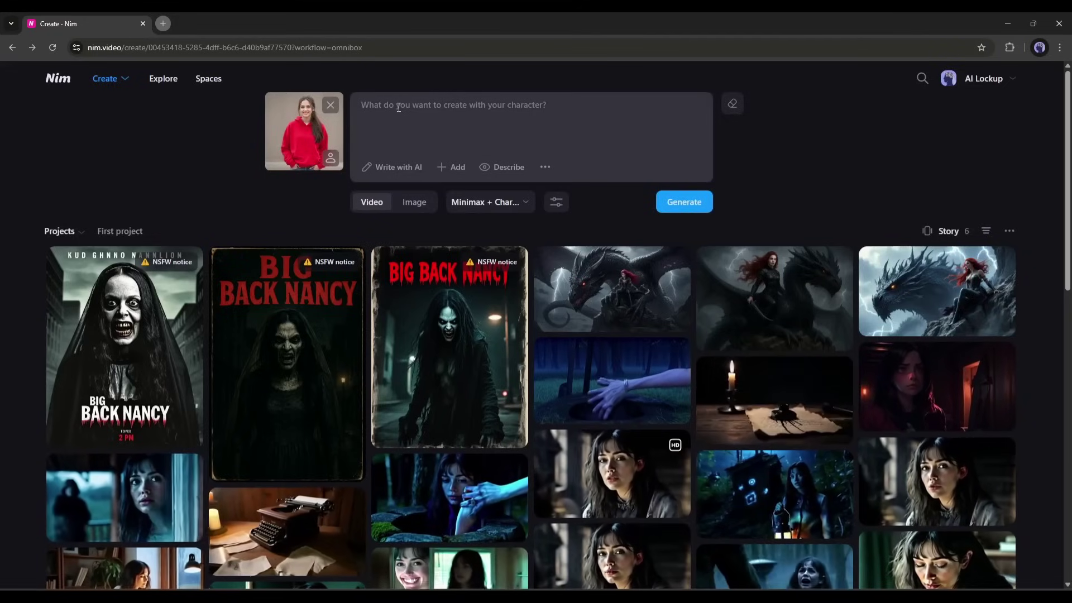
type("a b")
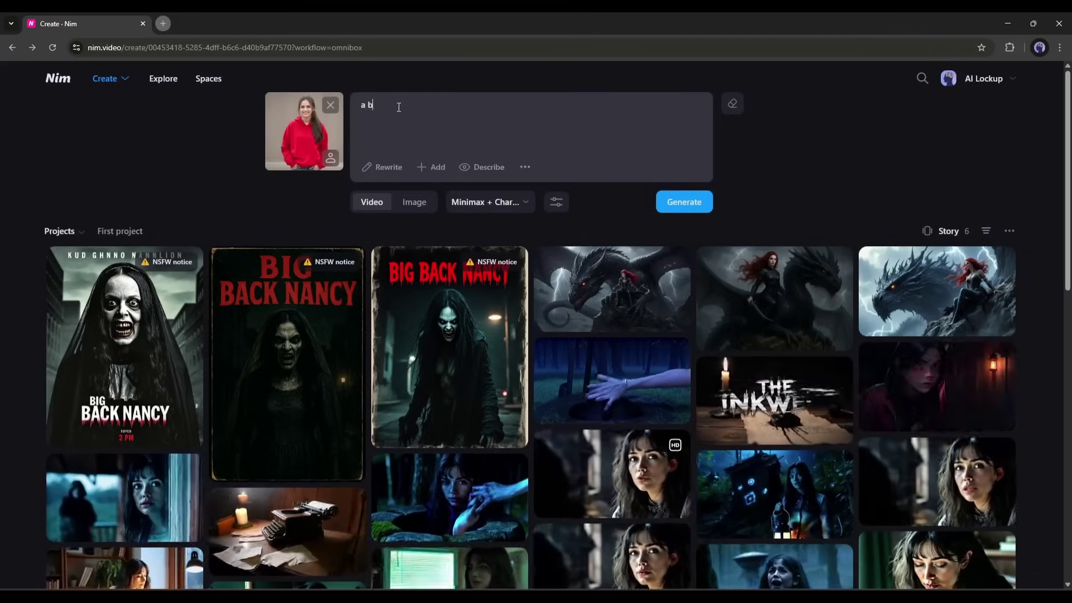
type("eautiful woman wearing a summer floral dress stands on the edge of a")
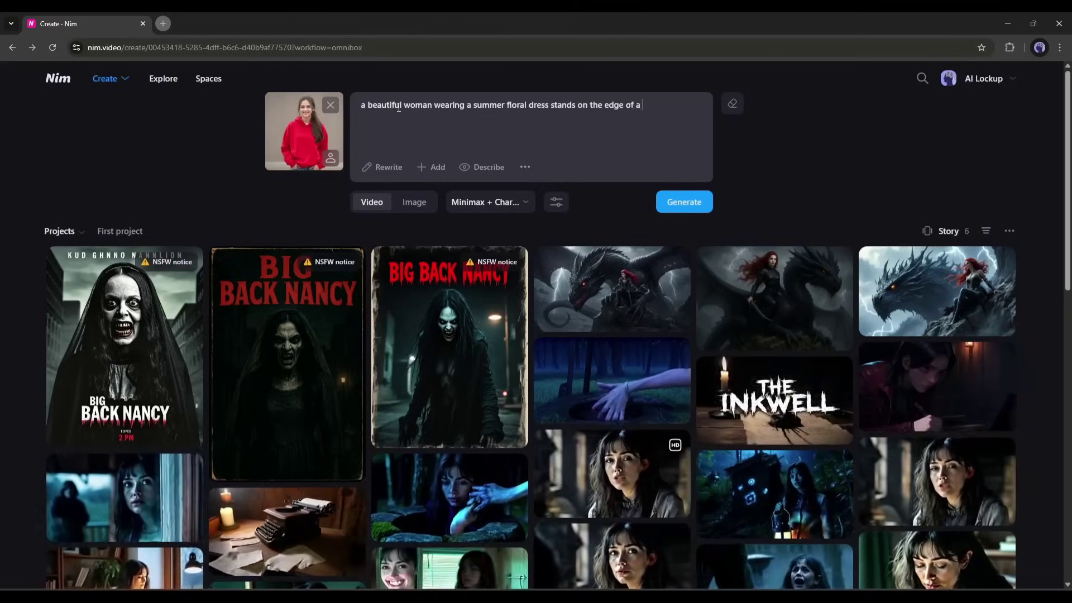
type("is looking directly at the camera, sunset golden hour.")
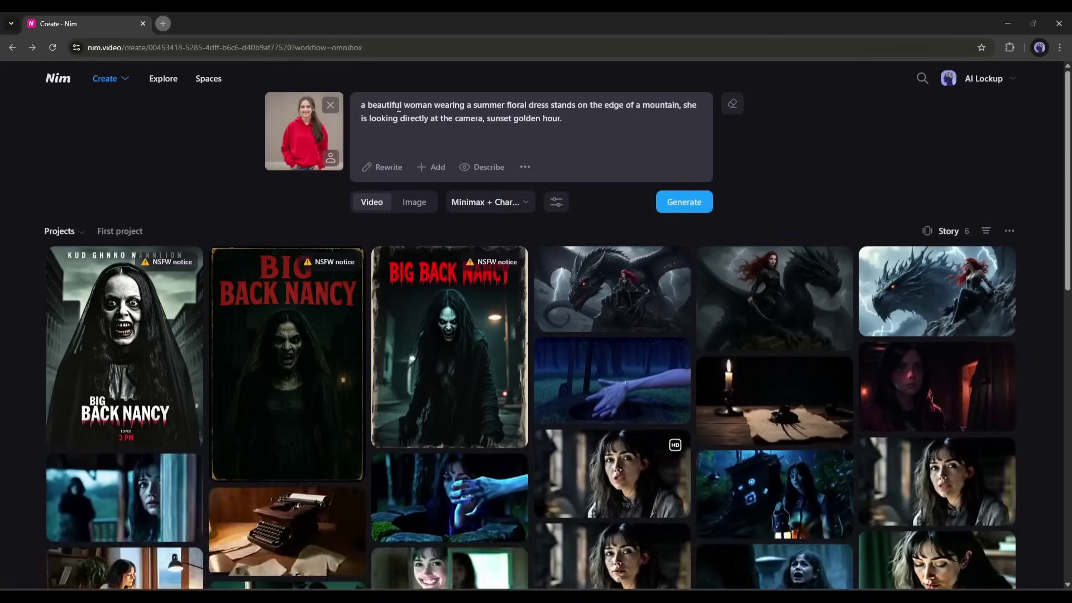
Generate a still image with Flux + Character at 16:9
left_click(414, 201)
left_click(494, 203)
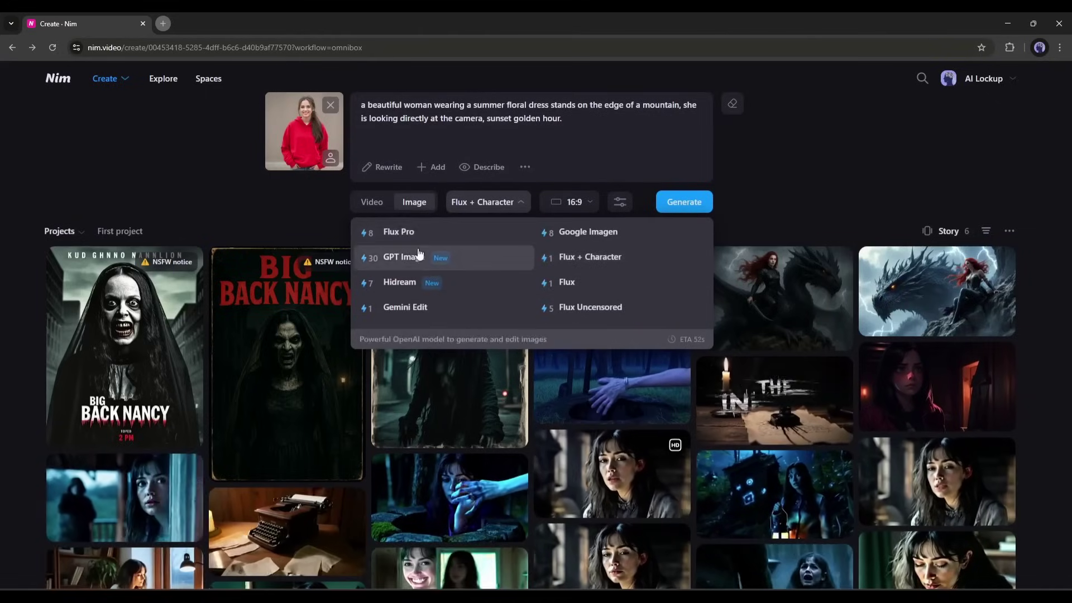
left_click(611, 258)
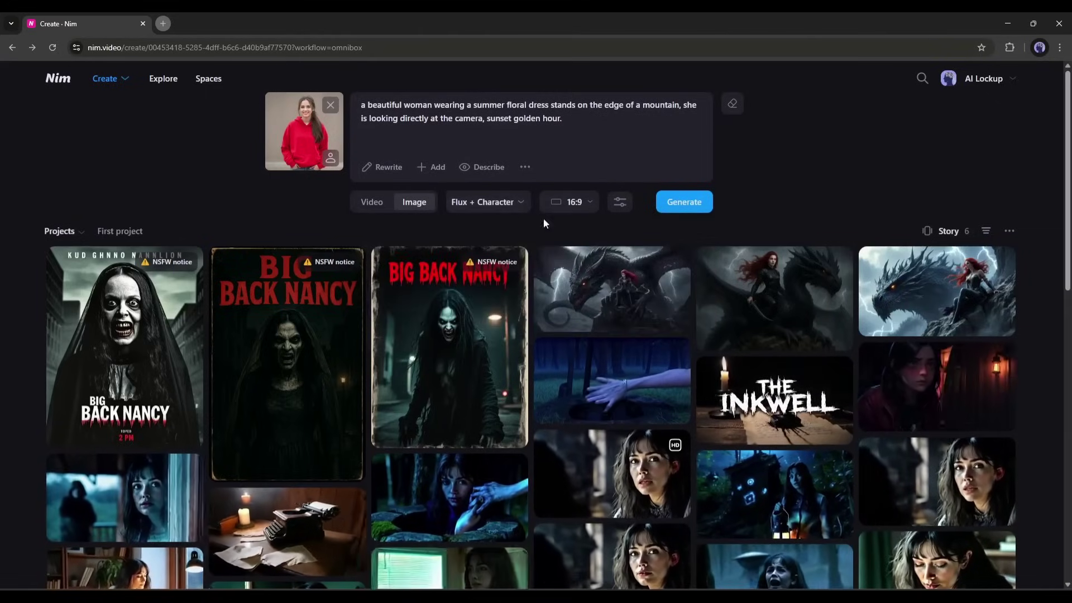
left_click(506, 204)
left_click(505, 185)
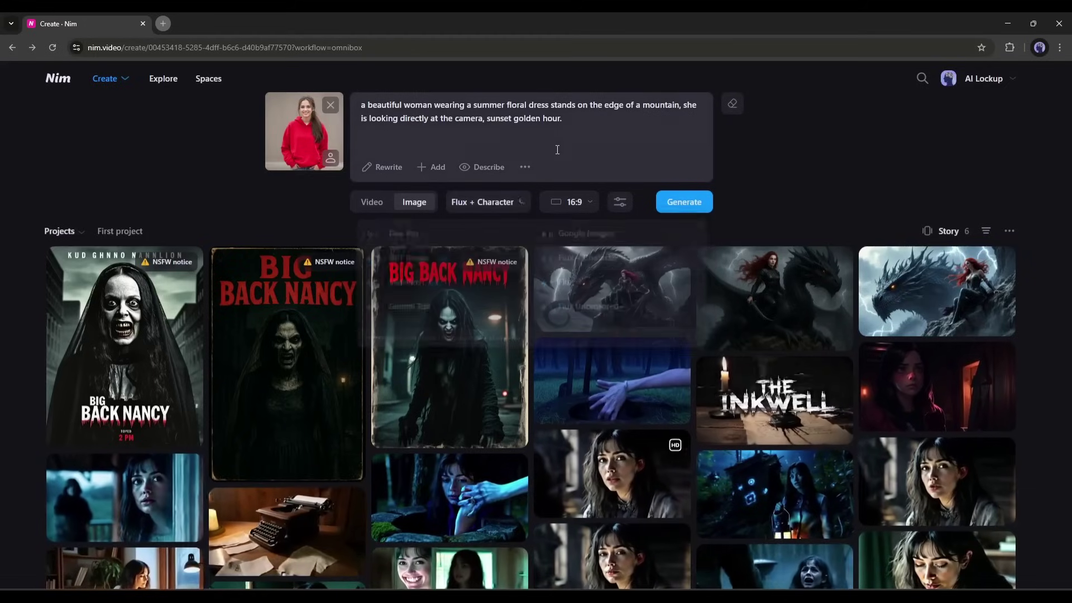
left_click(561, 204)
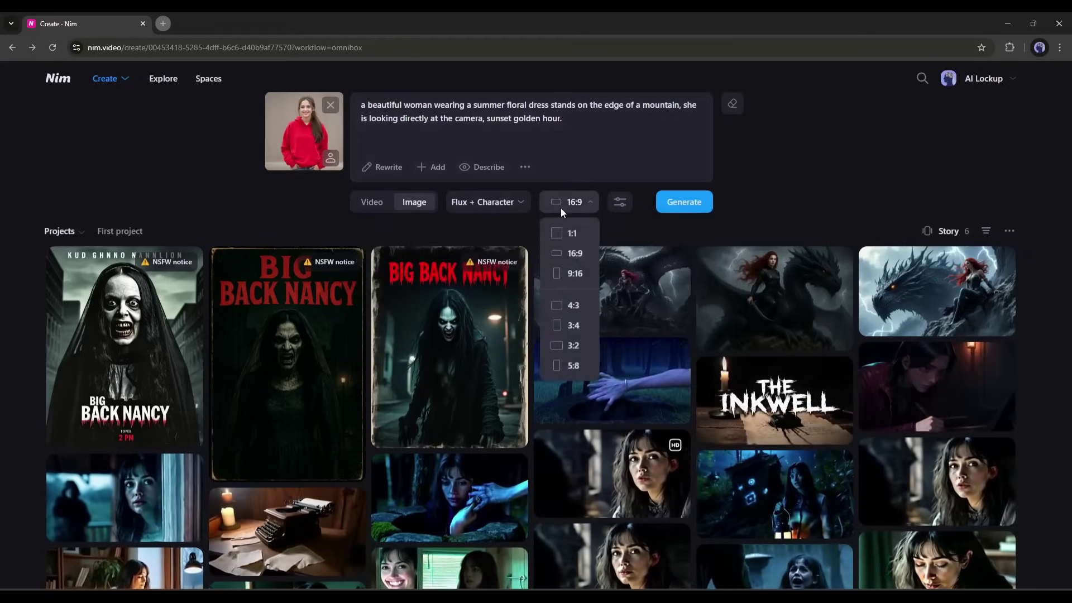
left_click(574, 253)
left_click(688, 206)
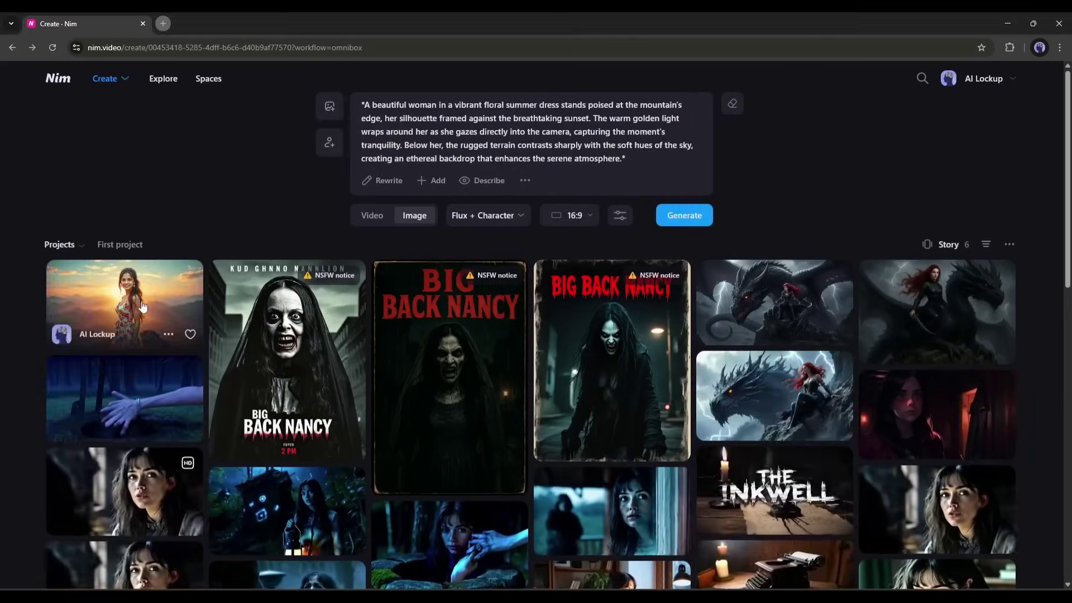
Inspect the finished sunset floral-dress image and the character input image behind it
left_click(143, 306)
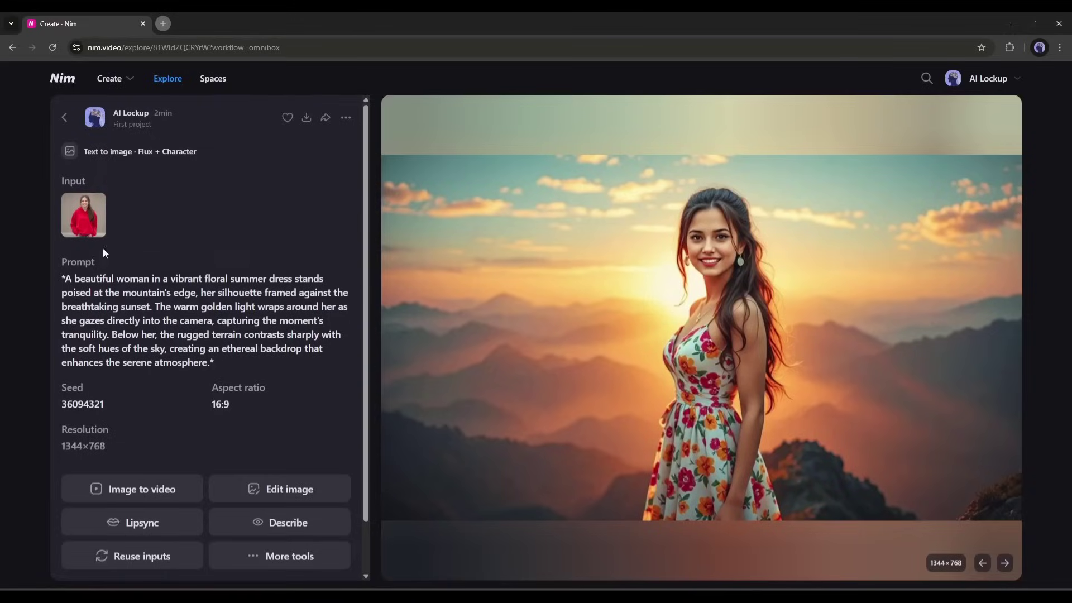
left_click(90, 223)
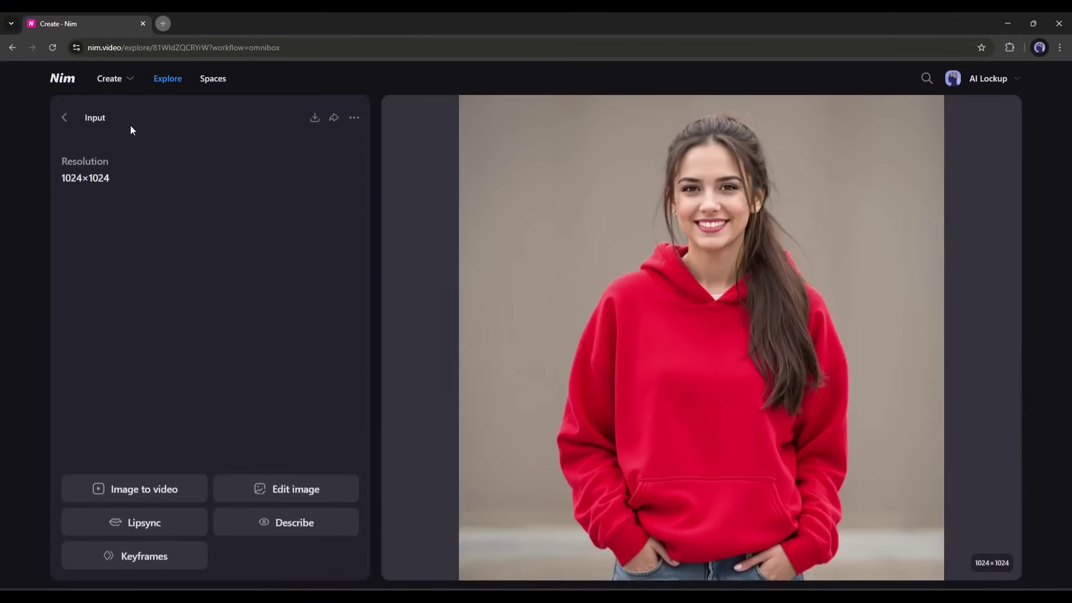
left_click(65, 118)
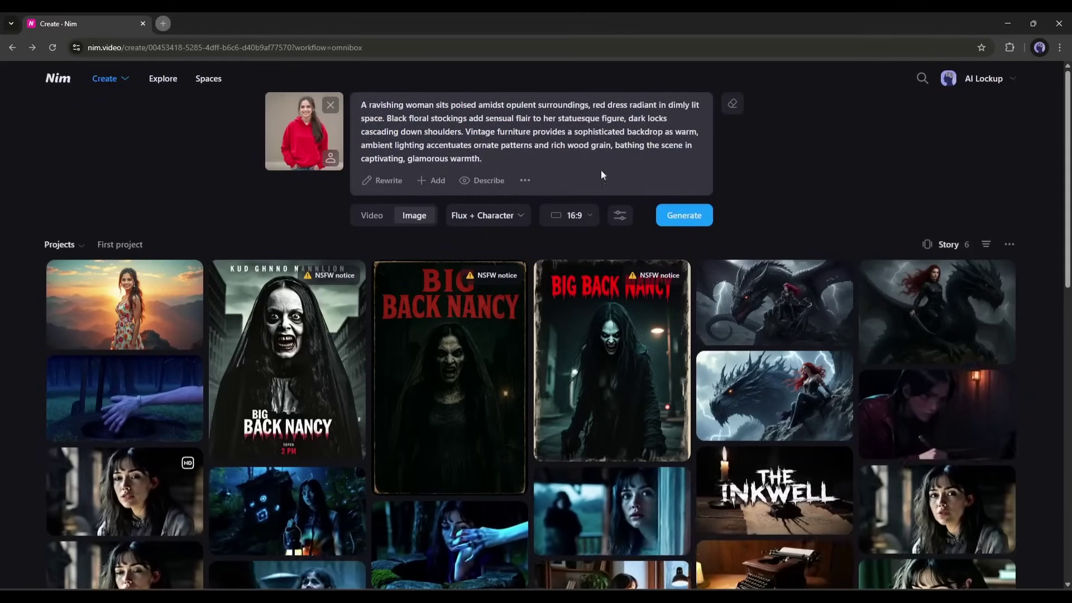
Generate the red-dress vintage-room portrait and view it before returning to the gallery
left_click(685, 215)
left_click(135, 316)
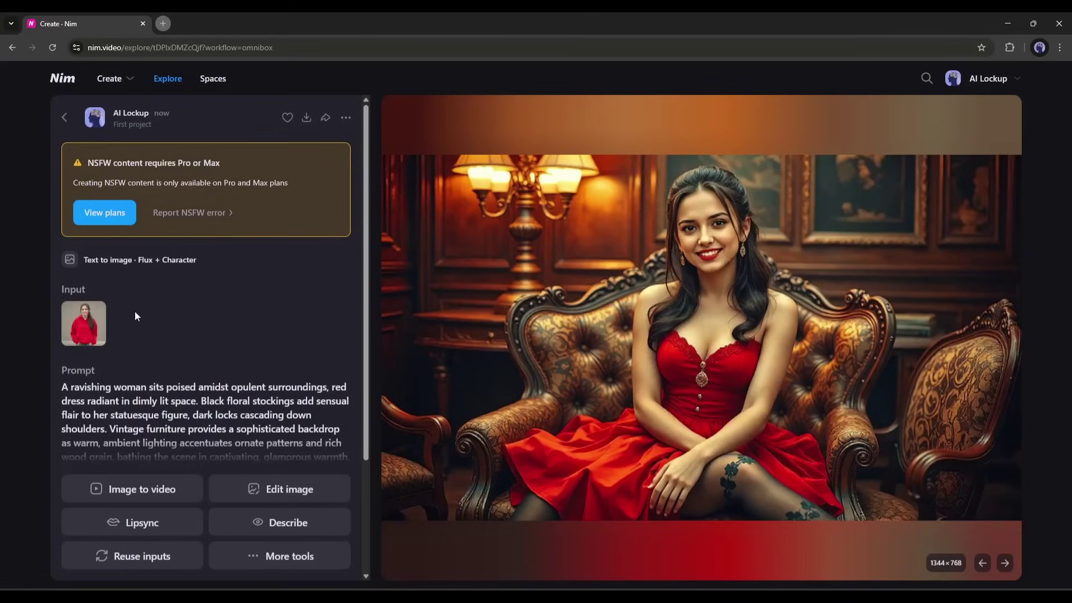
left_click(63, 119)
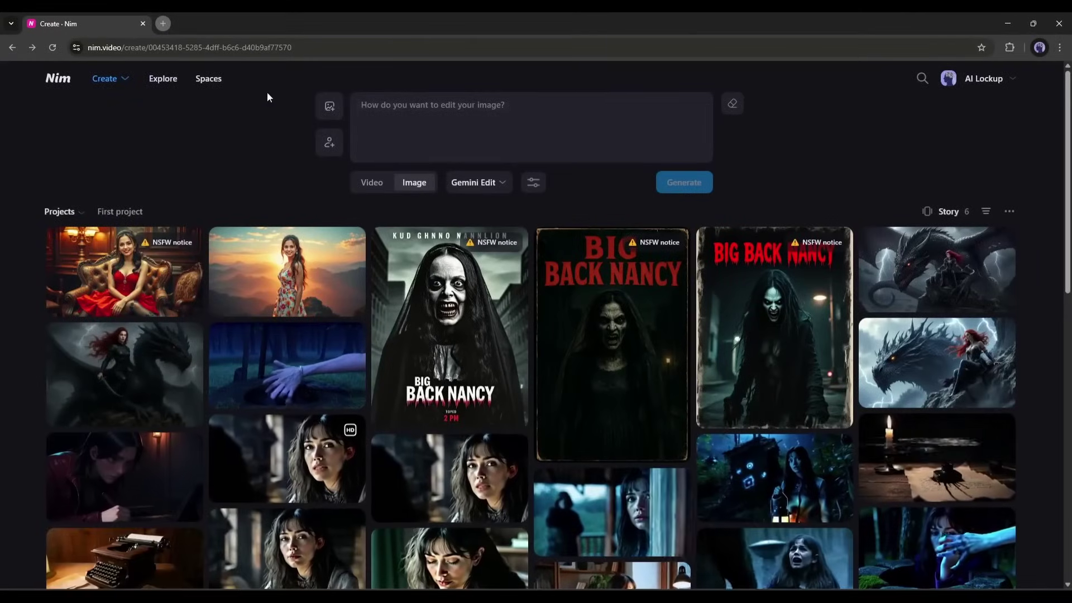
Load the seated woman picture from Downloads as the image to edit
left_click(482, 185)
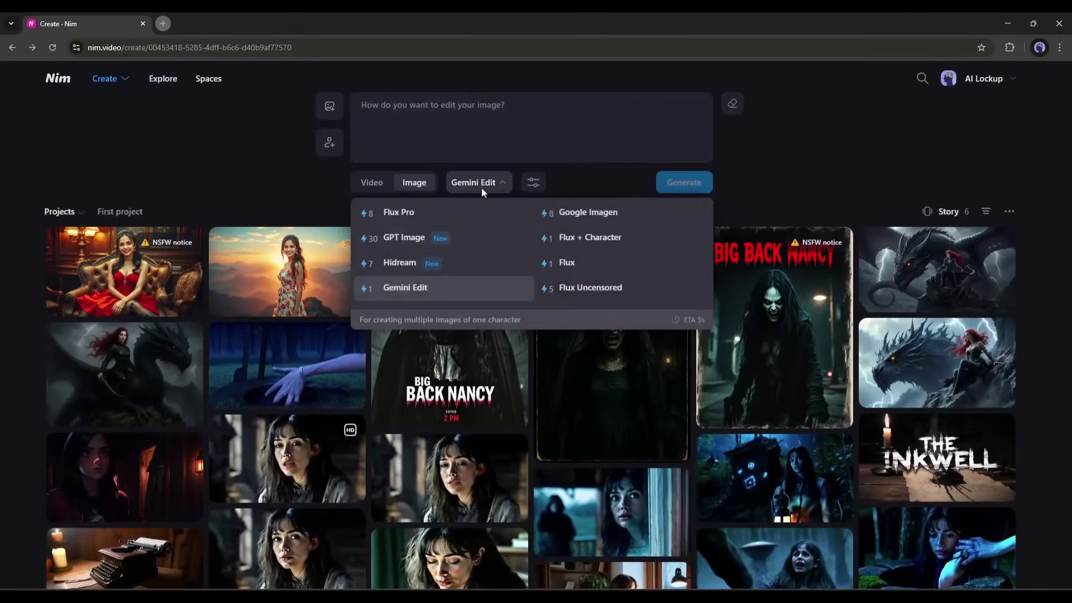
left_click(408, 222)
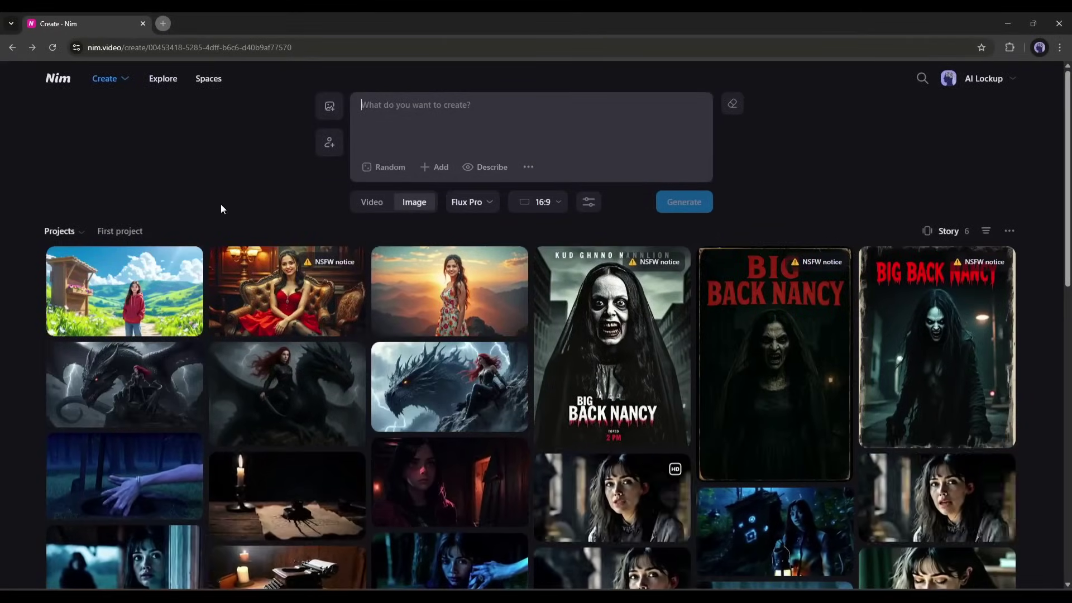
left_click(328, 107)
scroll(391, 222, "down", 3)
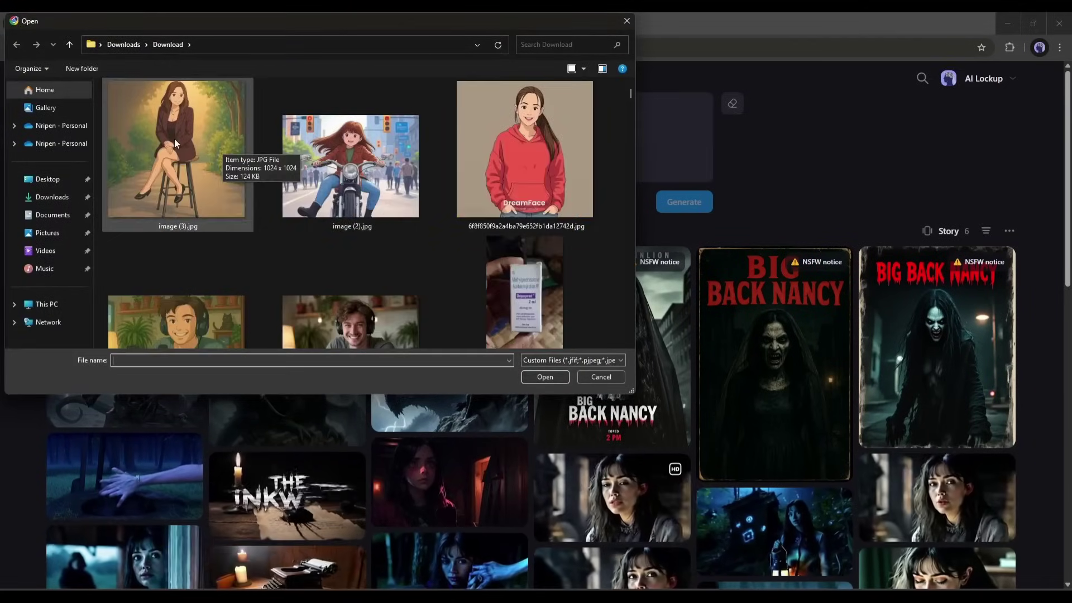
double_click(175, 138)
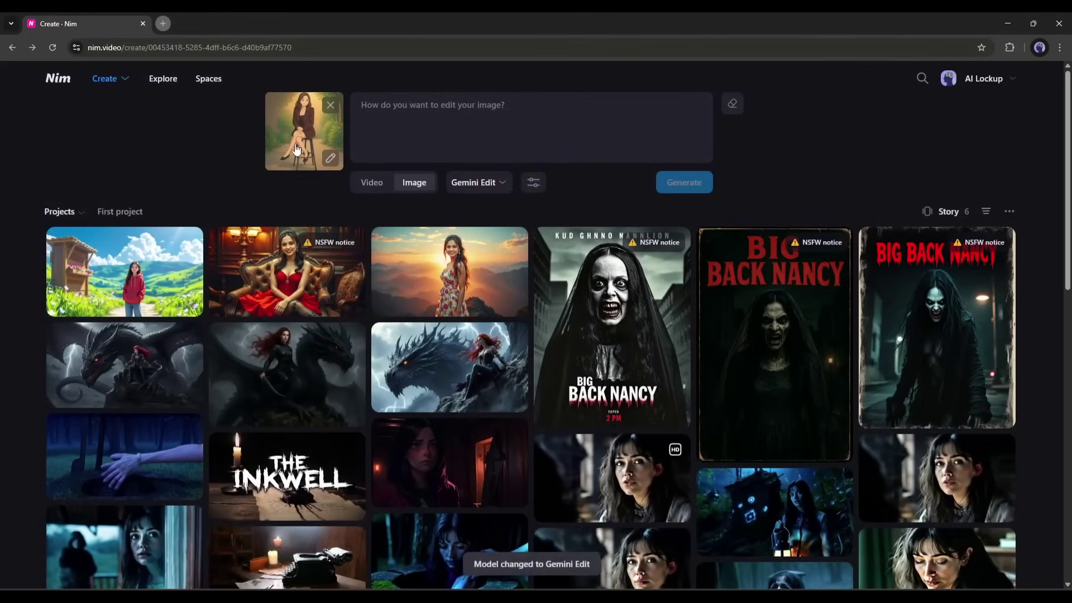
Enter the edit prompt 'Change the background with a studio quality backgound', keeping Gemini Edit
left_click(378, 105)
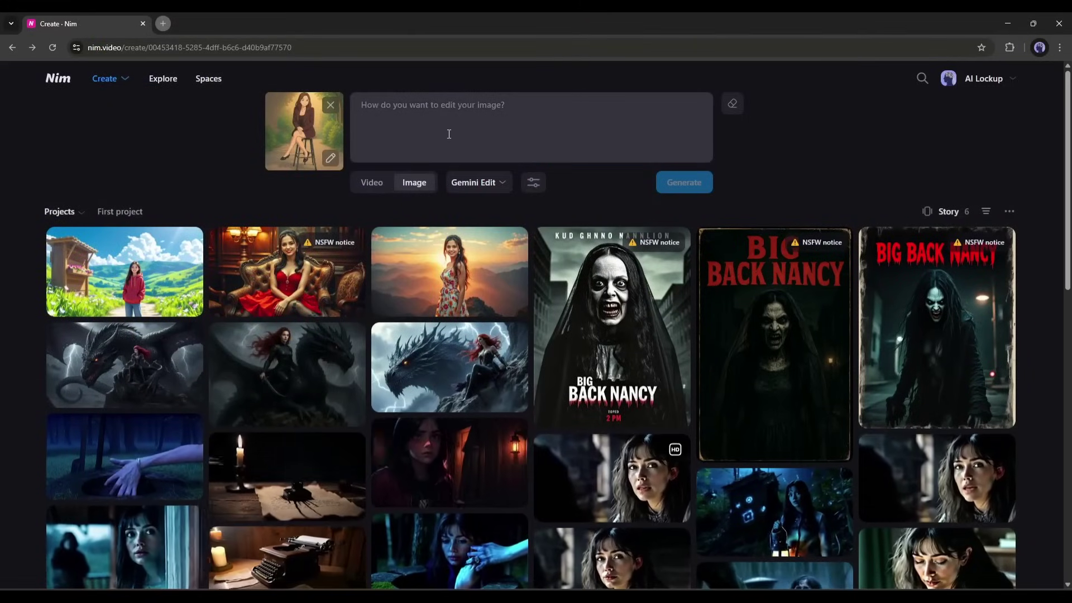
type("Change the")
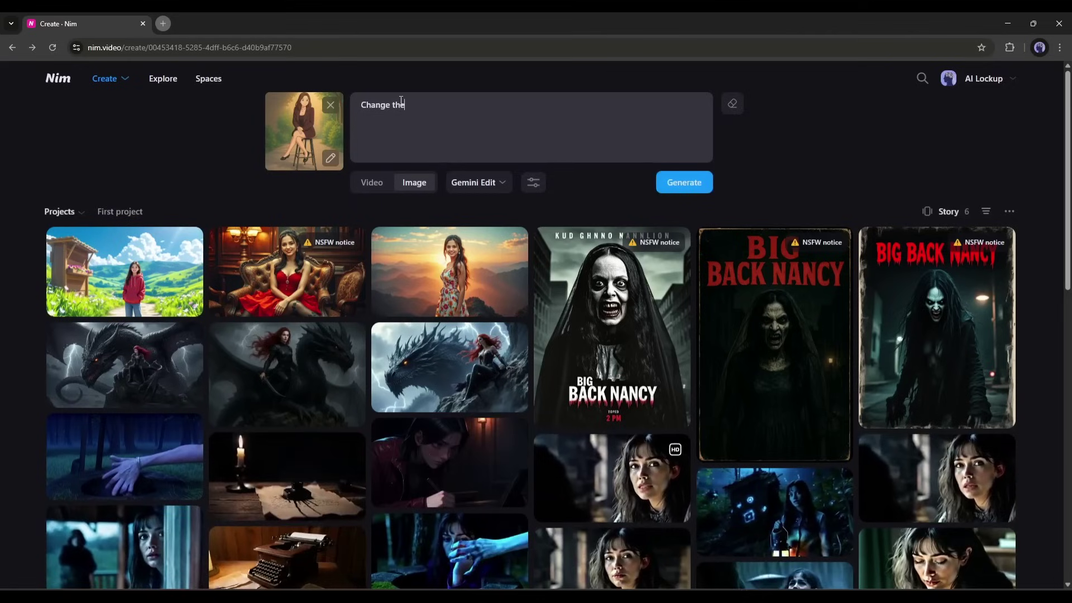
type(" background")
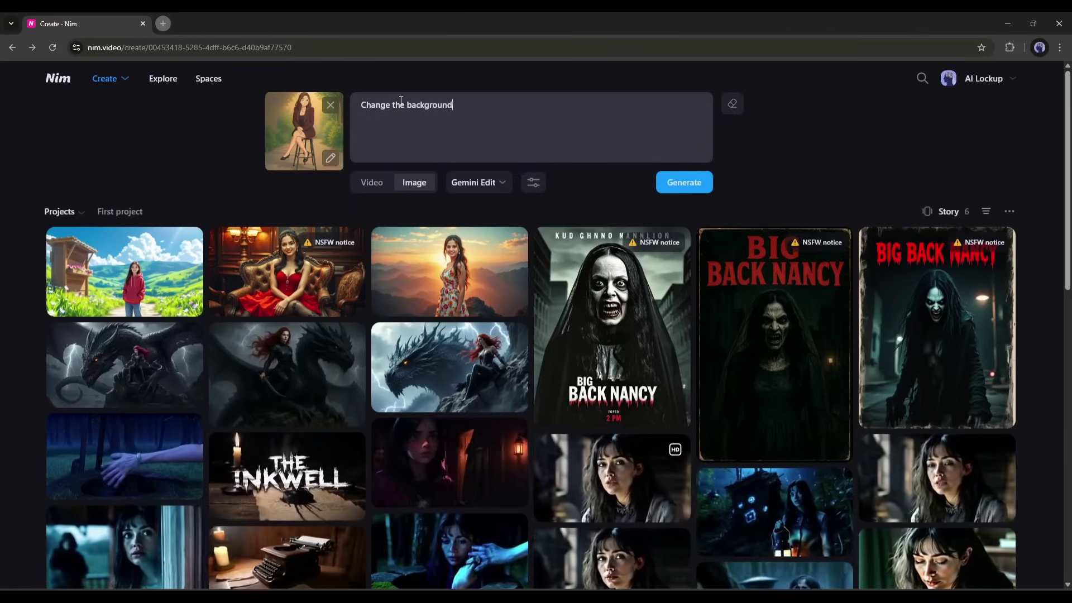
type(" with a studio quality backgound")
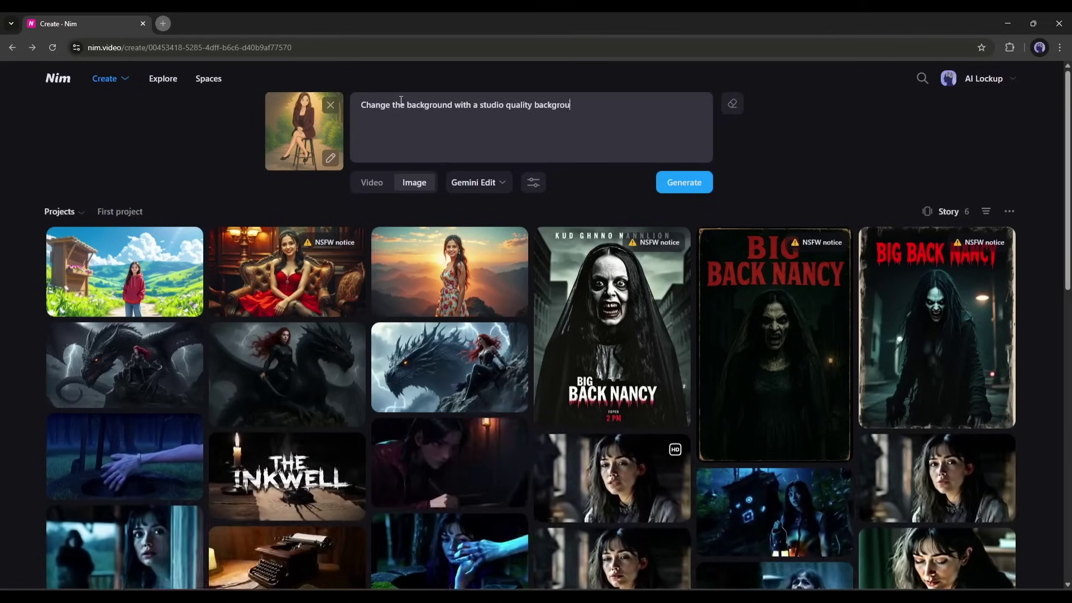
left_click(474, 182)
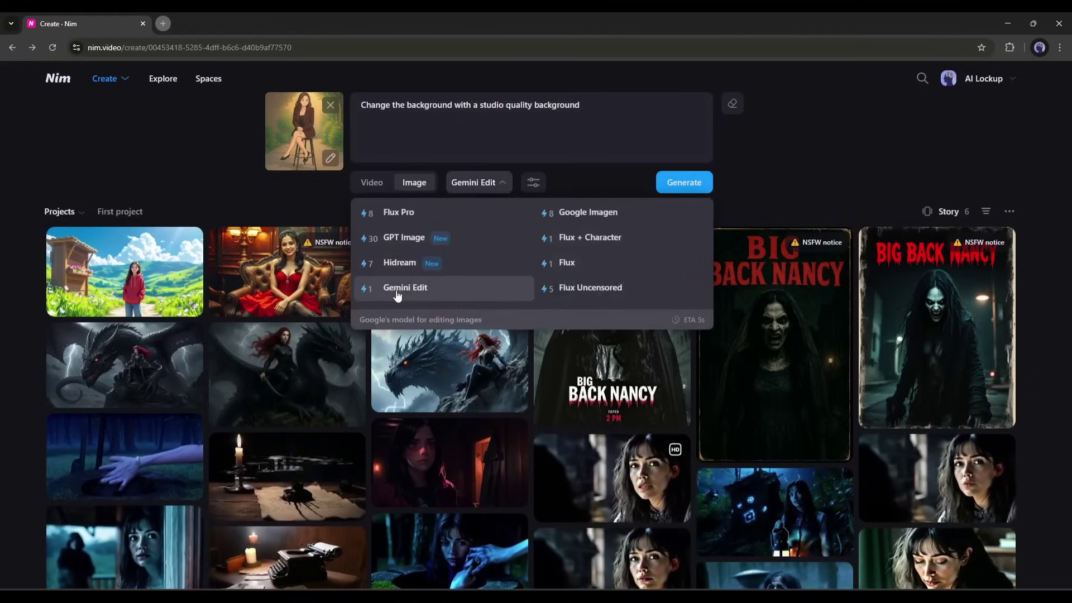
left_click(567, 136)
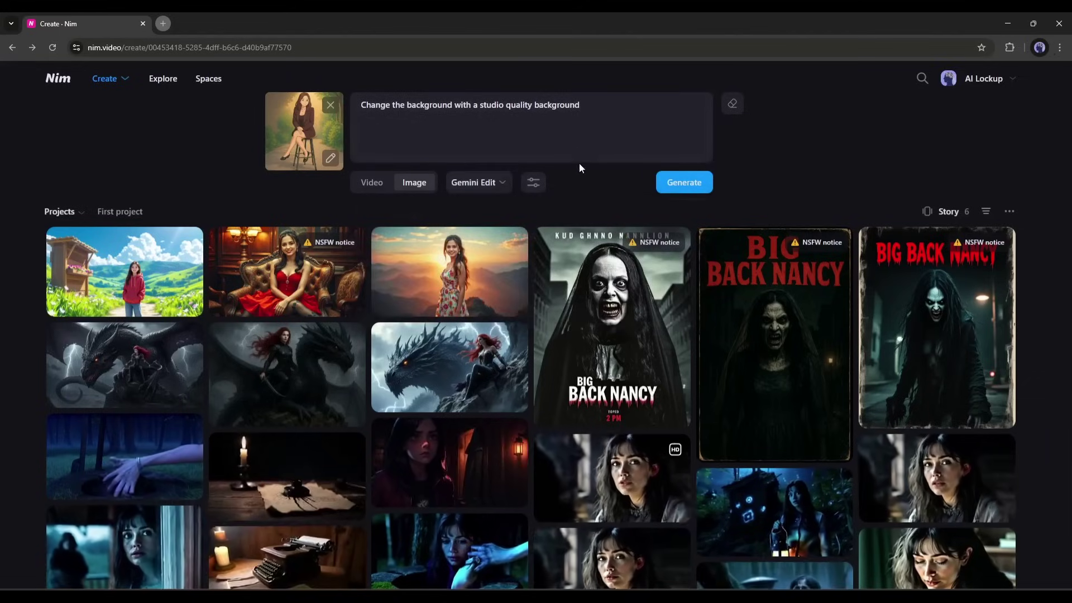
Generate the Gemini Edit studio-background version and compare it with the original input image
left_click(658, 183)
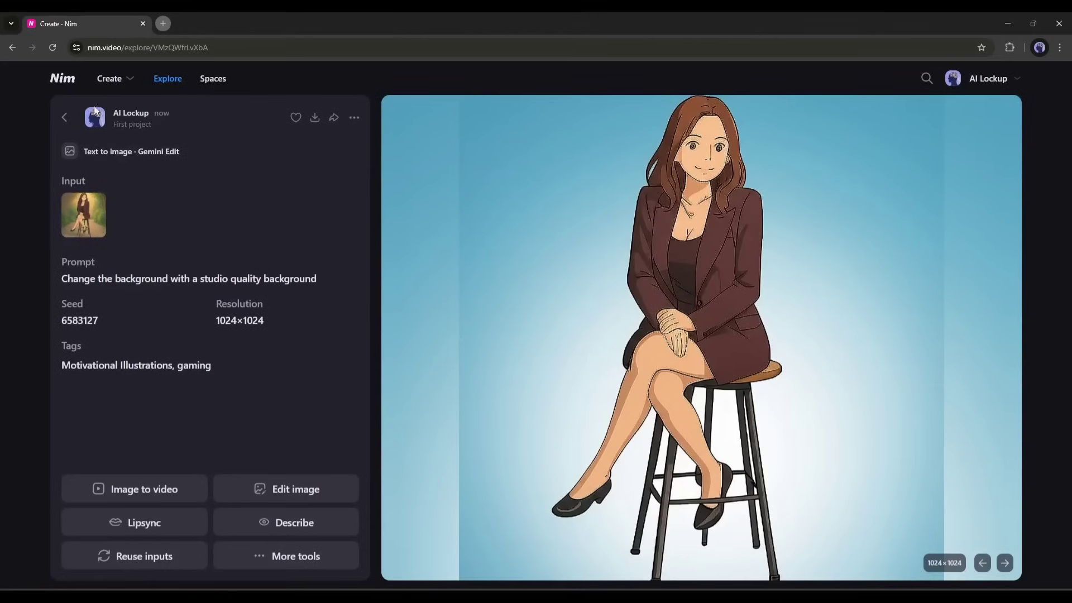
left_click(82, 222)
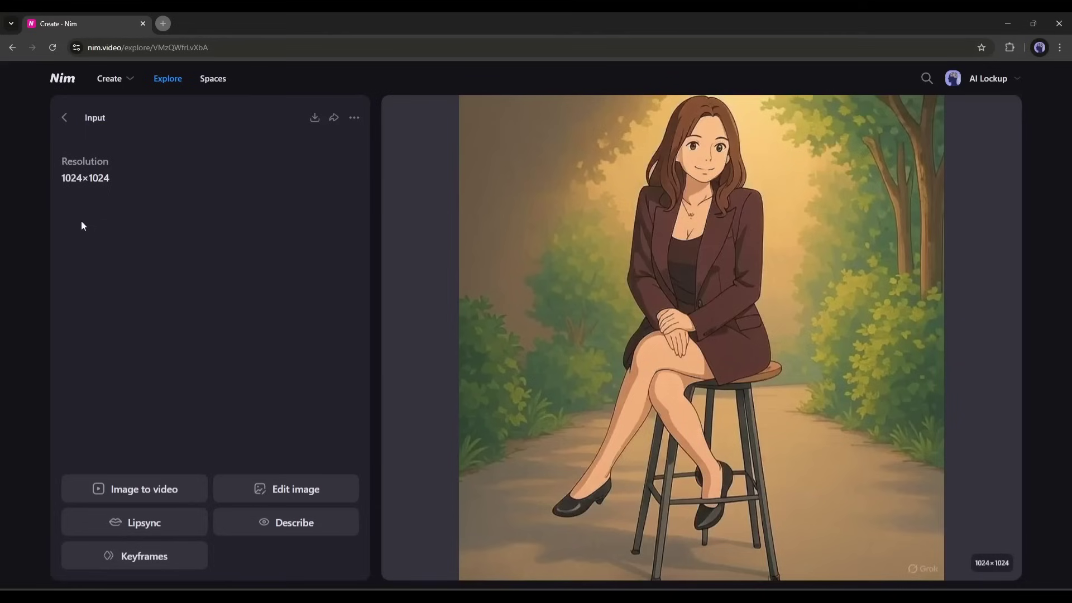
left_click(67, 117)
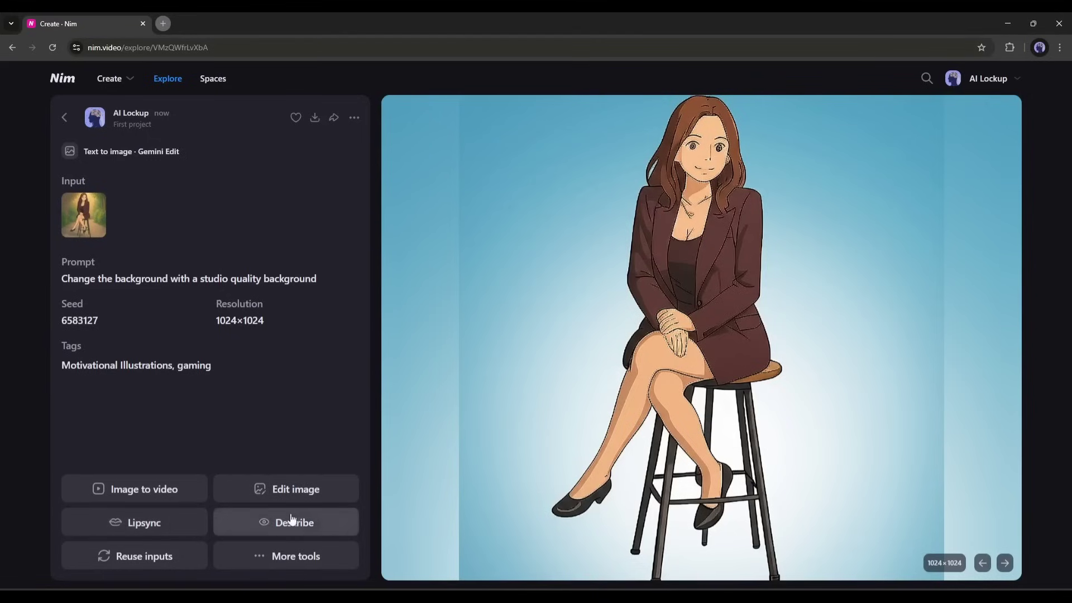
left_click(248, 555)
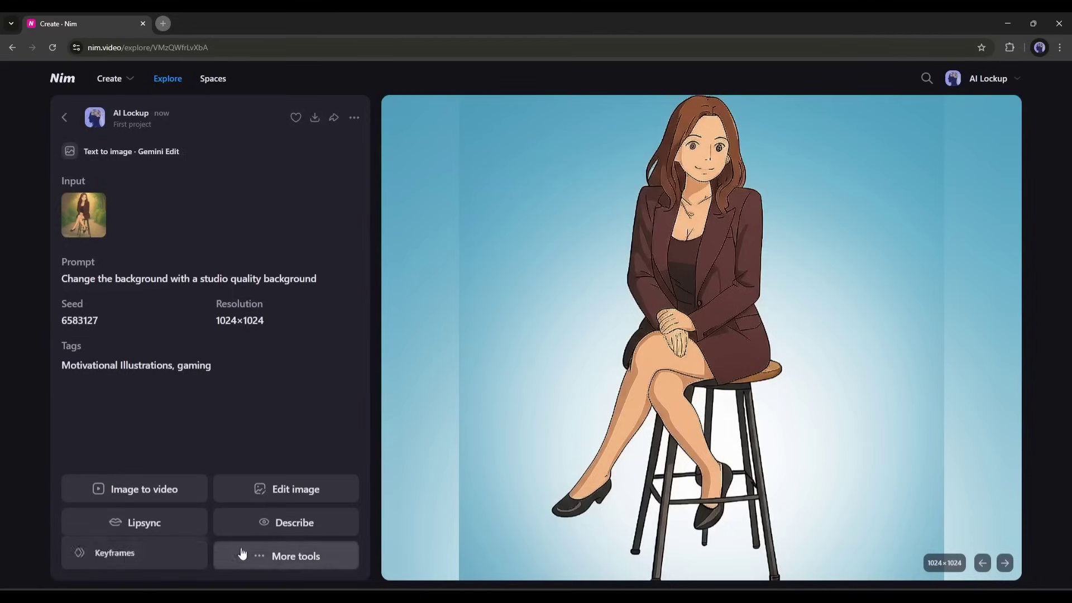
left_click(64, 118)
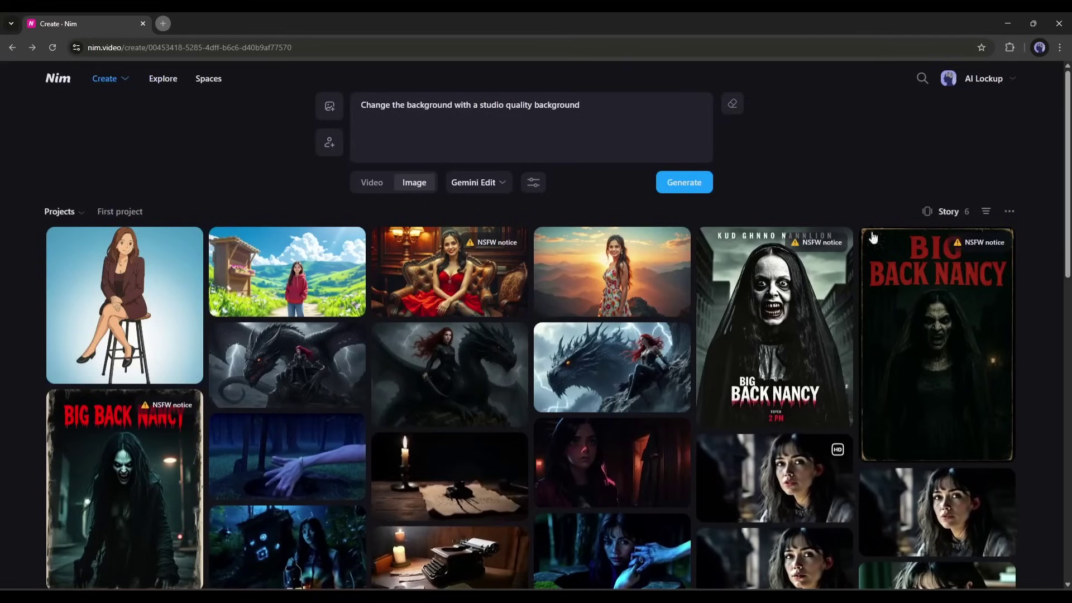
Queue a 10-second 16:9 Kling Pro video from a random forest-warrior prompt
left_click(364, 186)
left_click(379, 111)
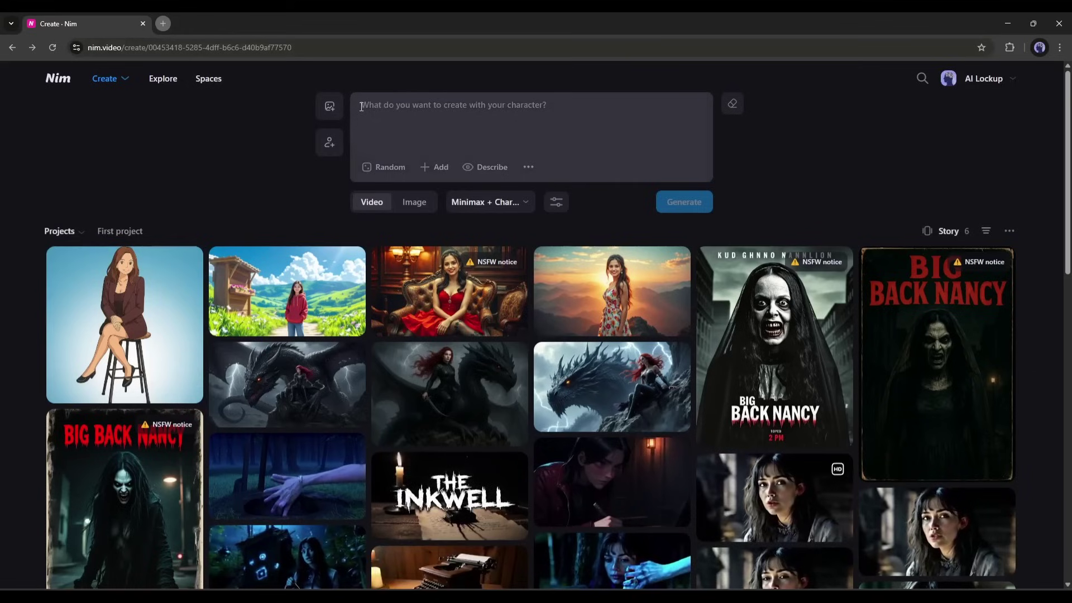
left_click(369, 170)
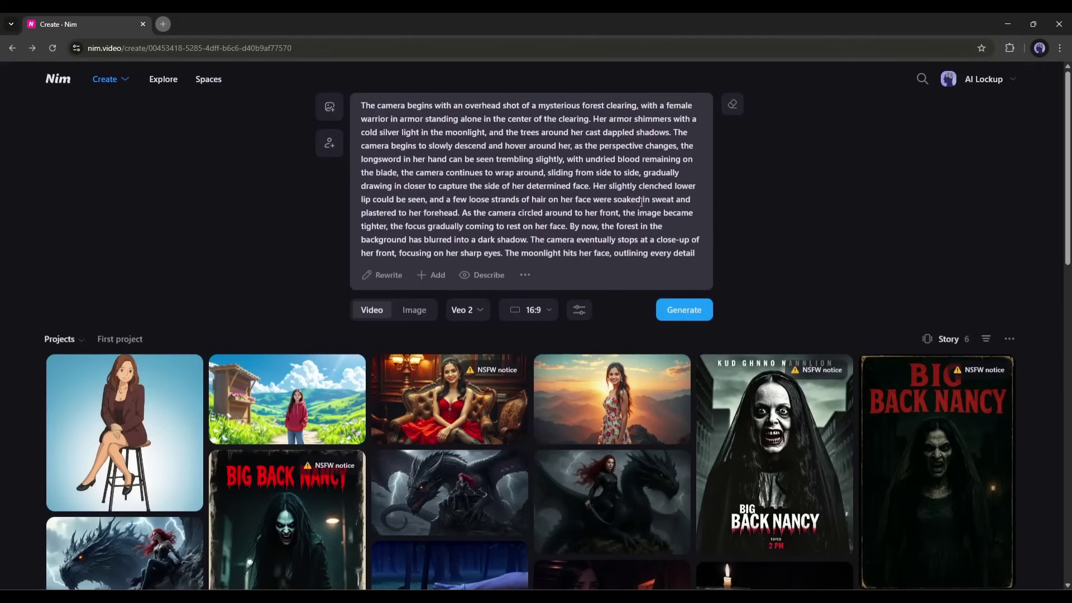
left_click(468, 318)
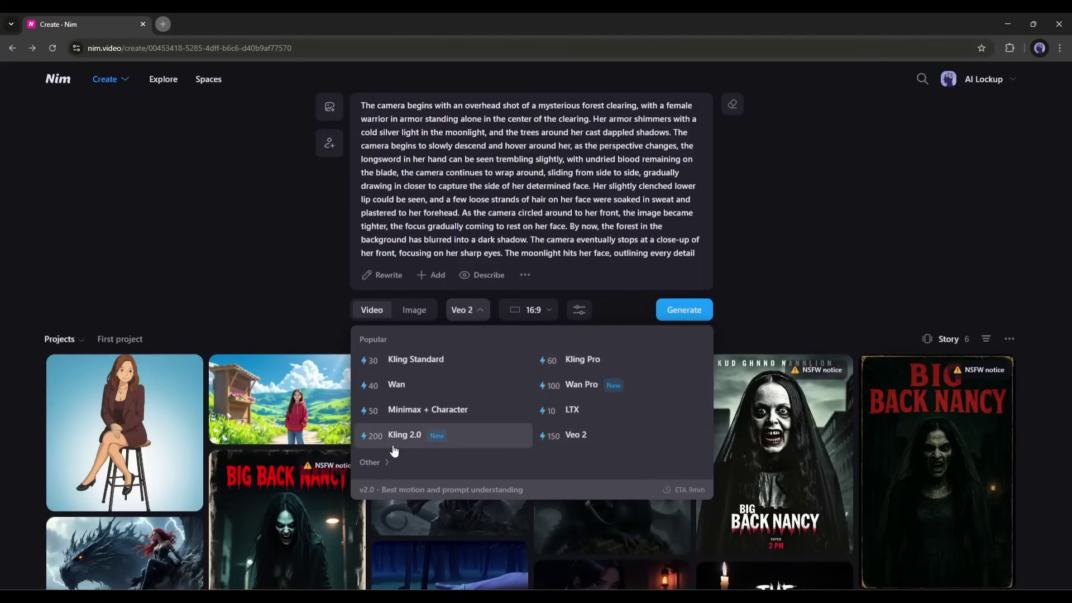
left_click(581, 361)
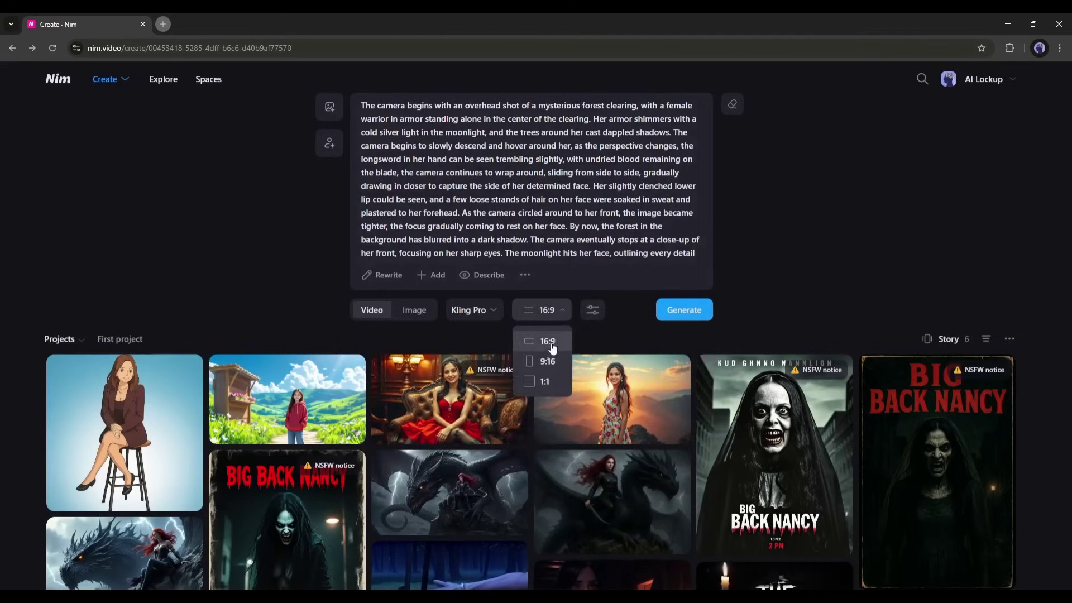
left_click(545, 308)
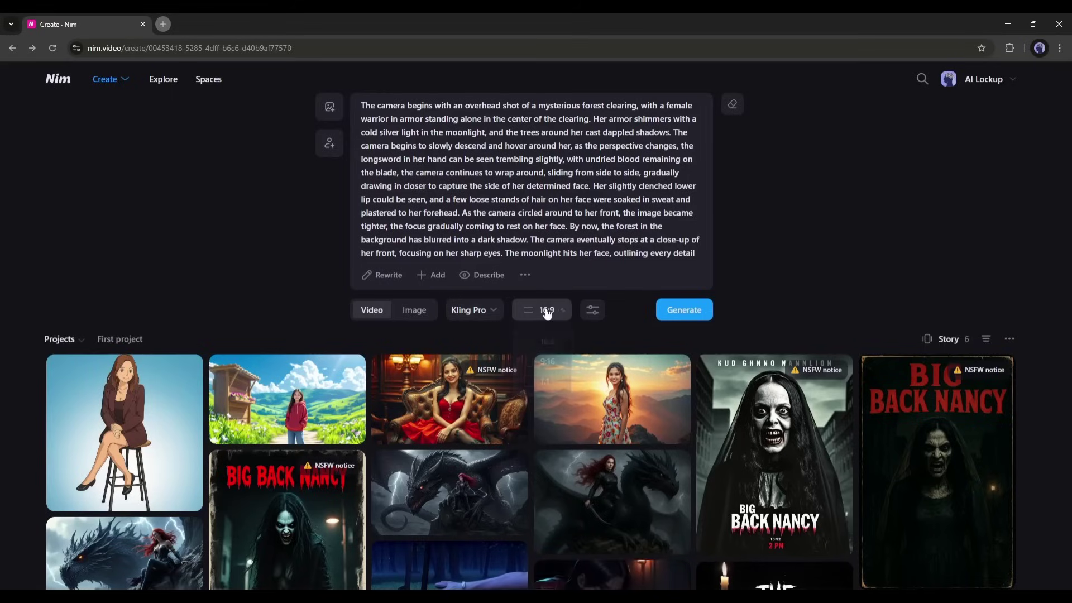
left_click(593, 308)
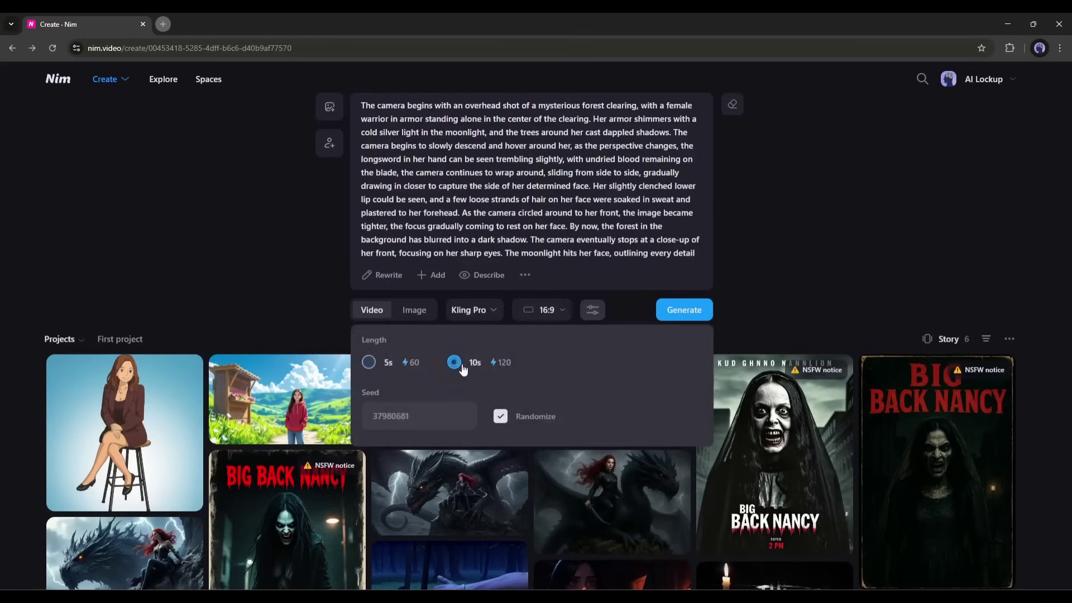
left_click(626, 315)
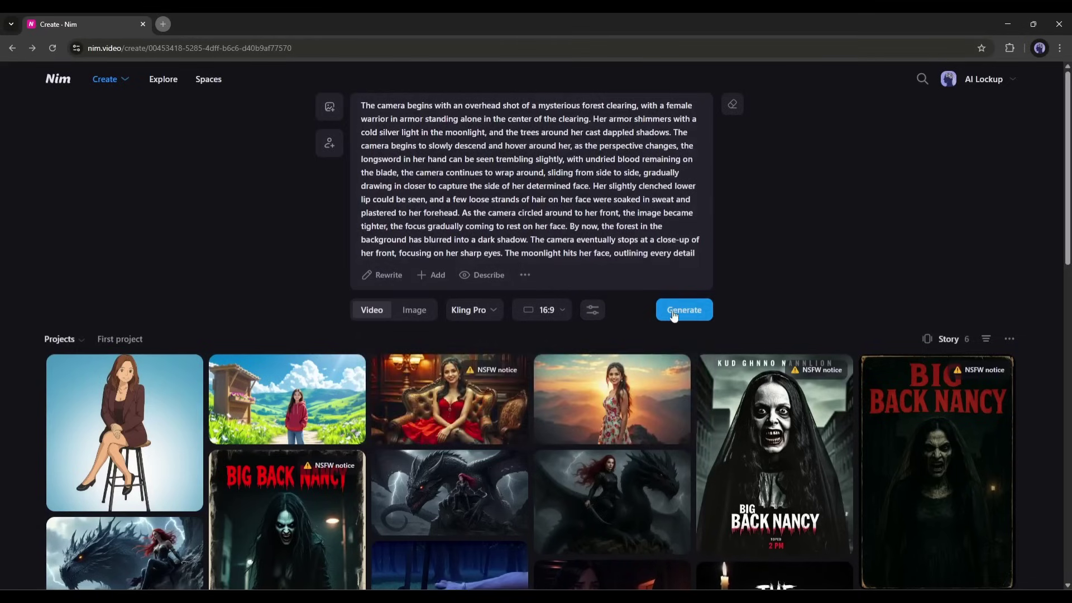
left_click(674, 314)
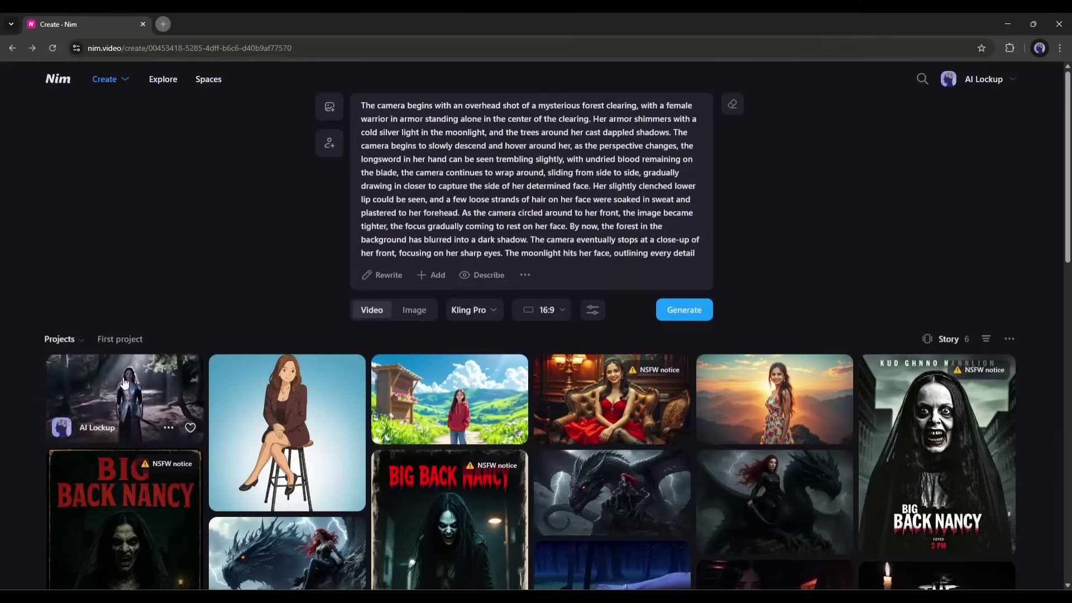
Watch the Kling Pro warrior video, then generate and open a Wan Pro version
left_click(125, 383)
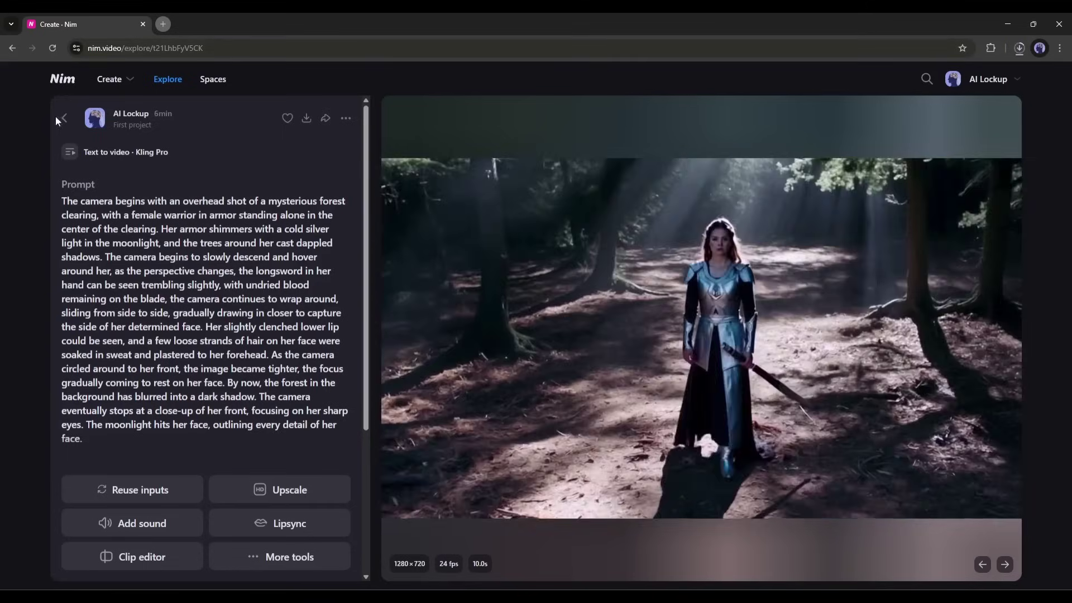
left_click(65, 119)
left_click(475, 311)
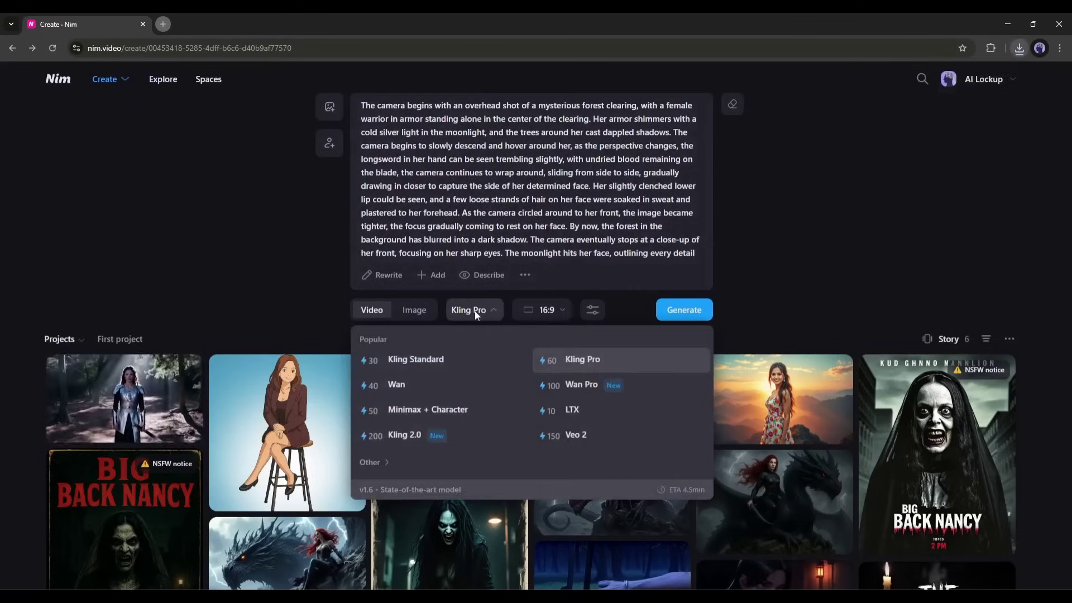
left_click(584, 387)
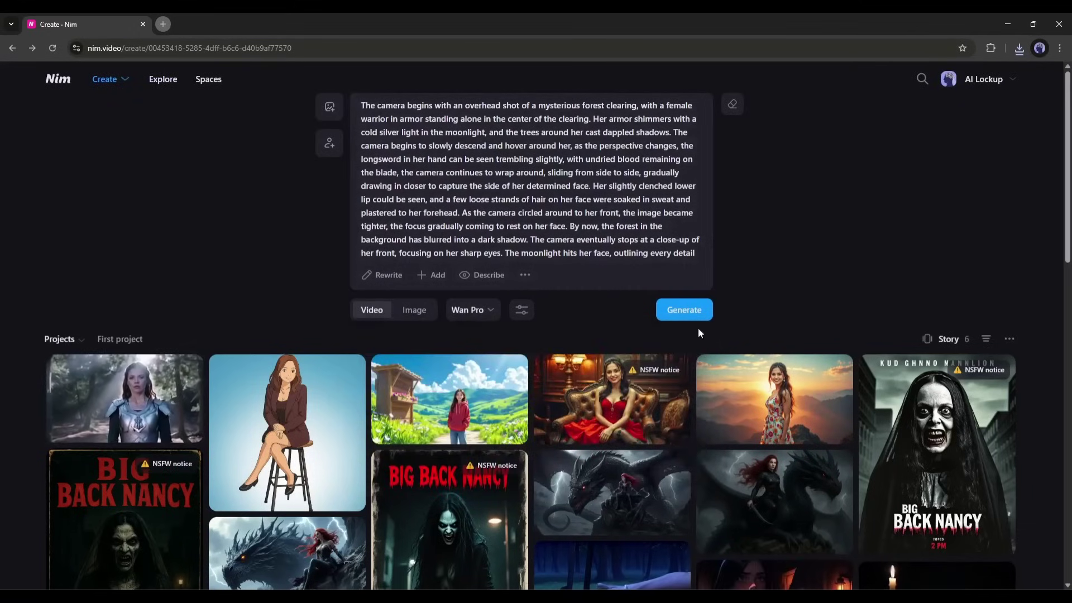
left_click(700, 317)
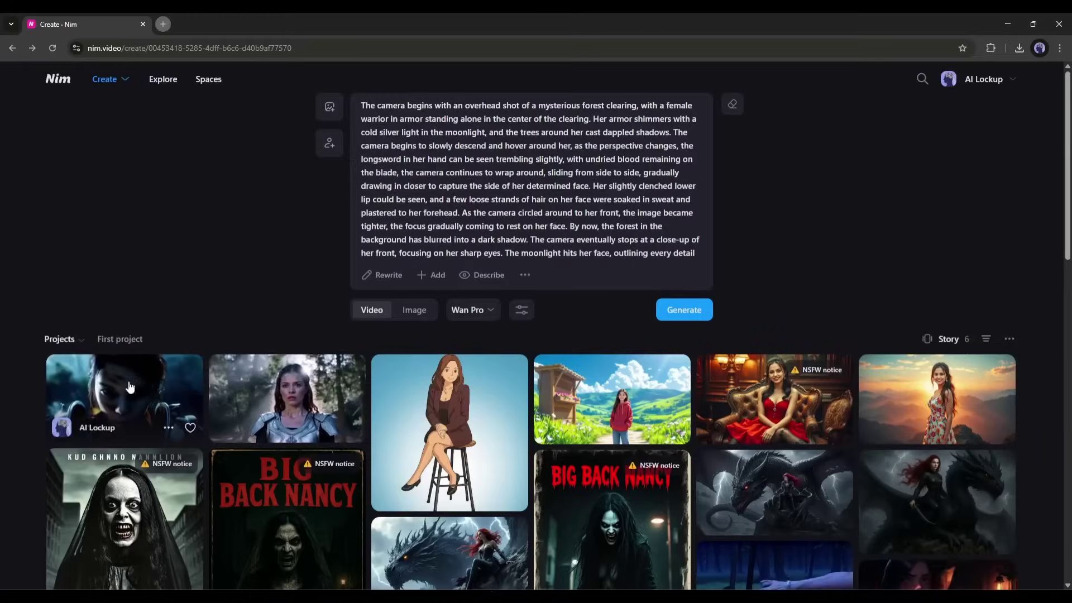
left_click(124, 402)
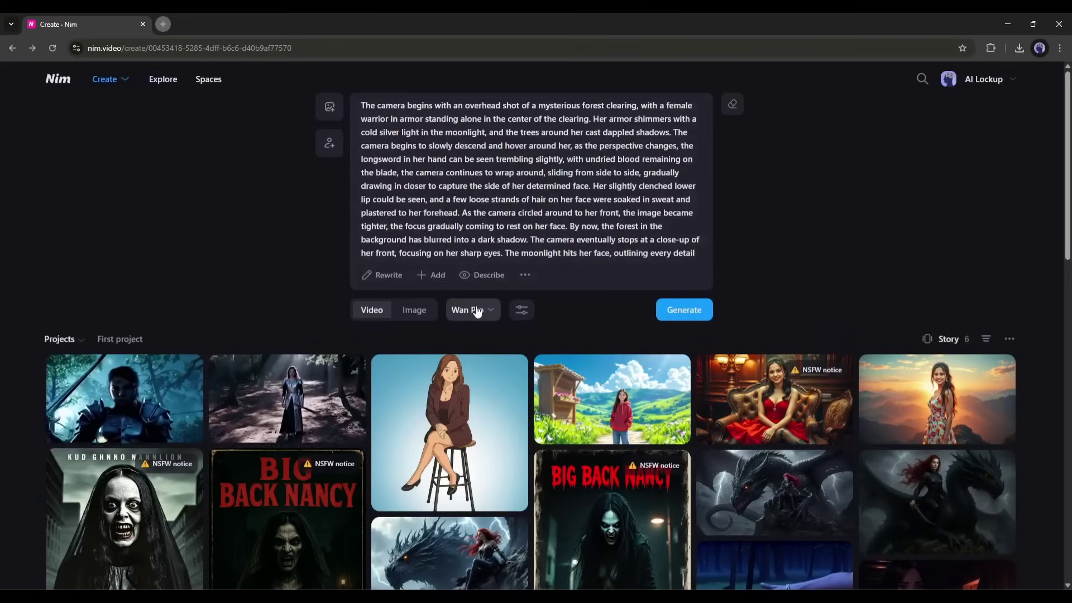
Generate the warrior prompt with LTX and view the 1280×704, 4.8-second result
left_click(477, 312)
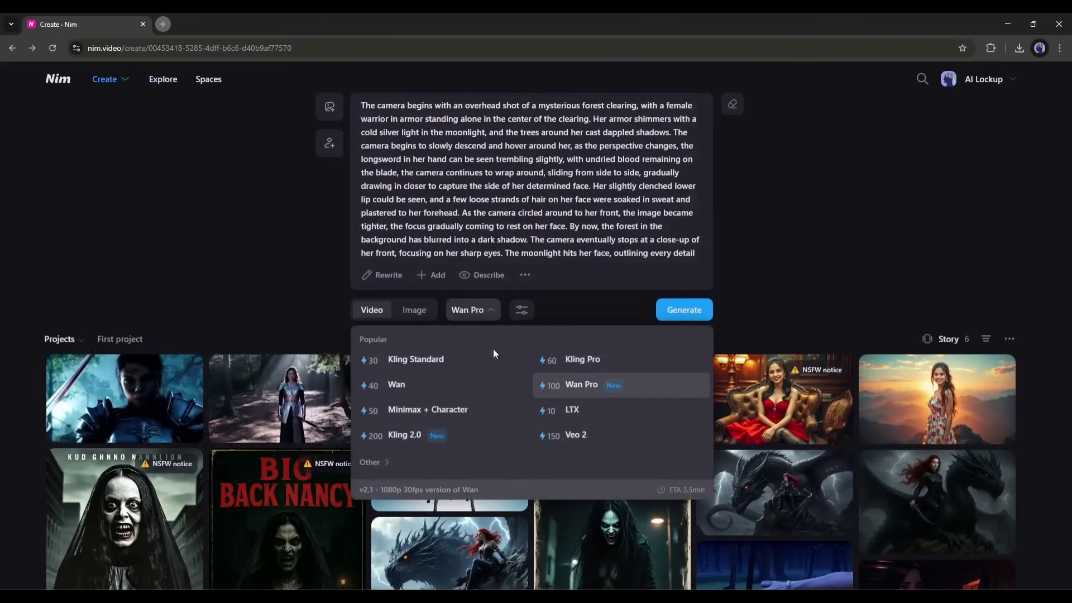
left_click(576, 435)
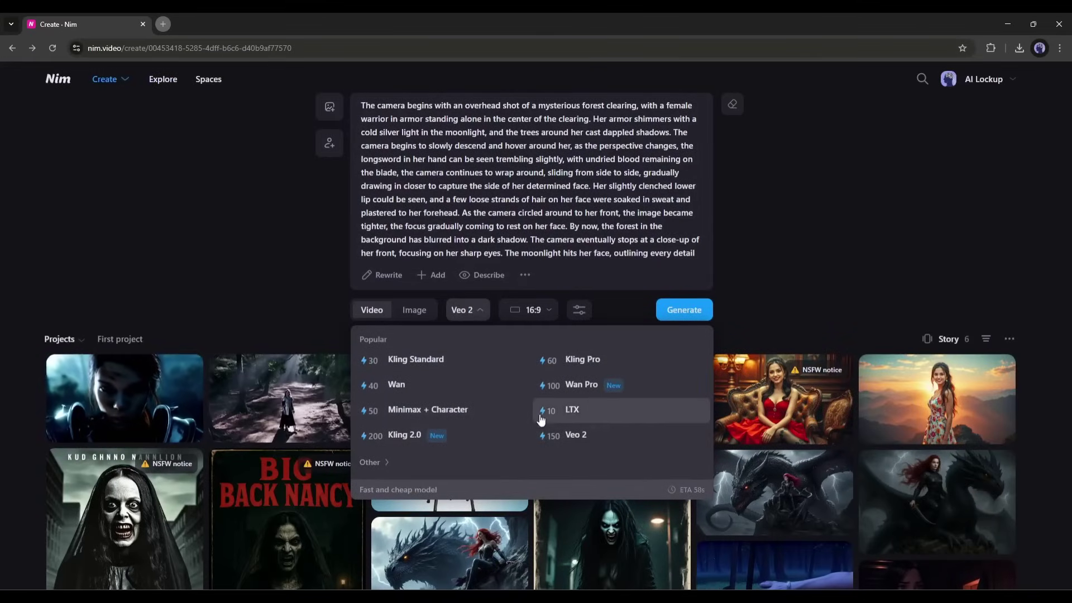
left_click(604, 416)
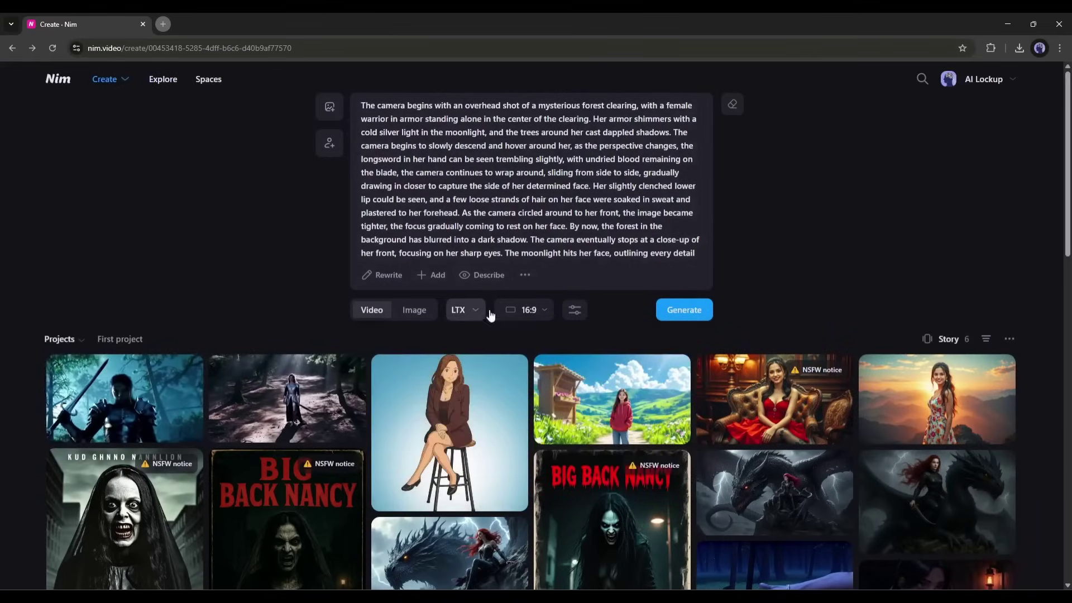
left_click(713, 310)
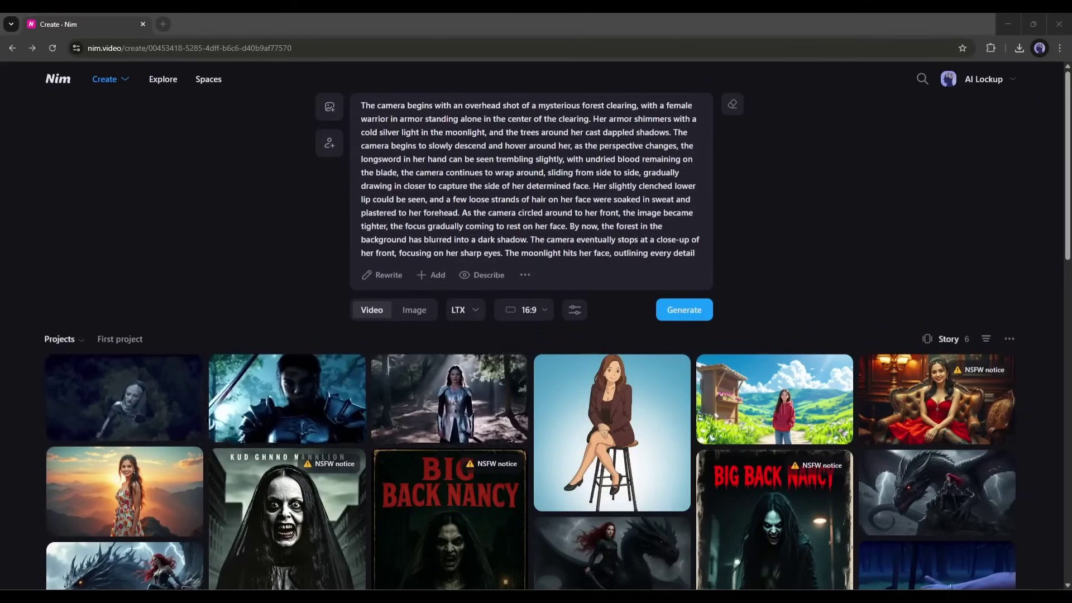
mouse_move(154, 397)
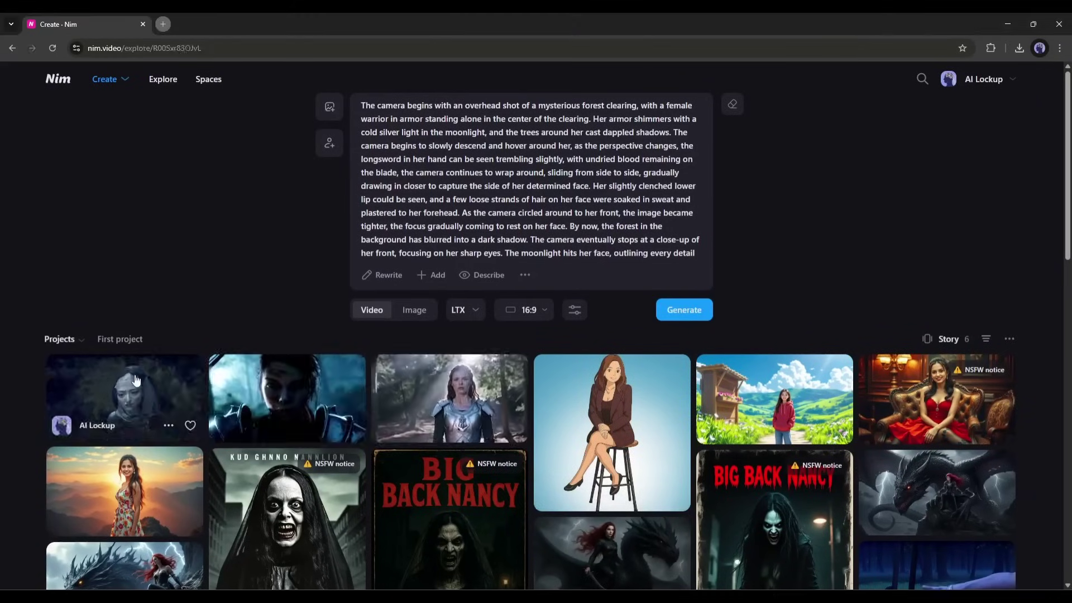
left_click(135, 380)
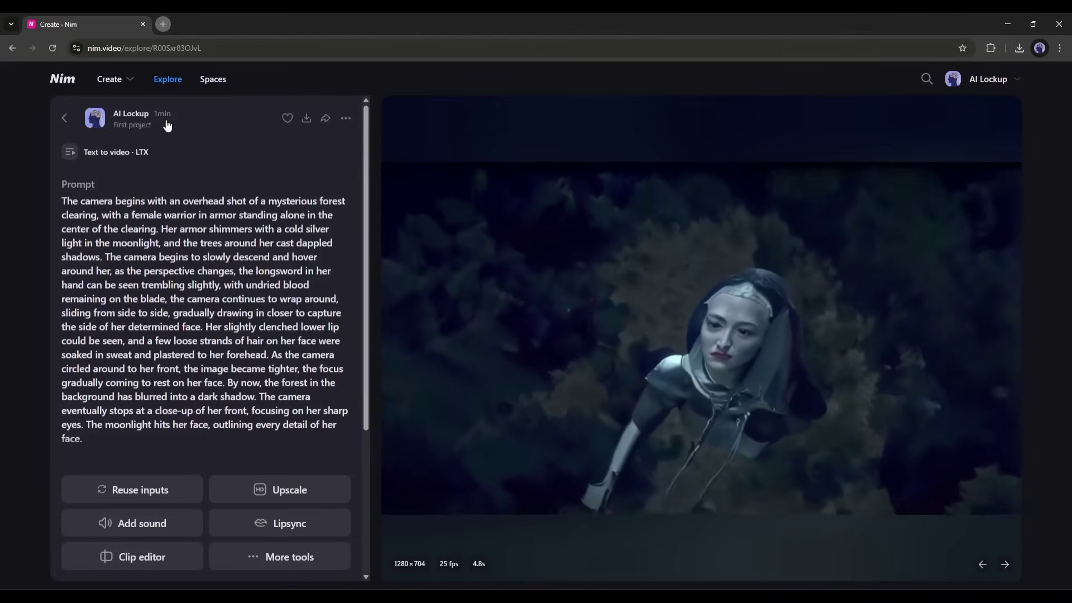
left_click(64, 117)
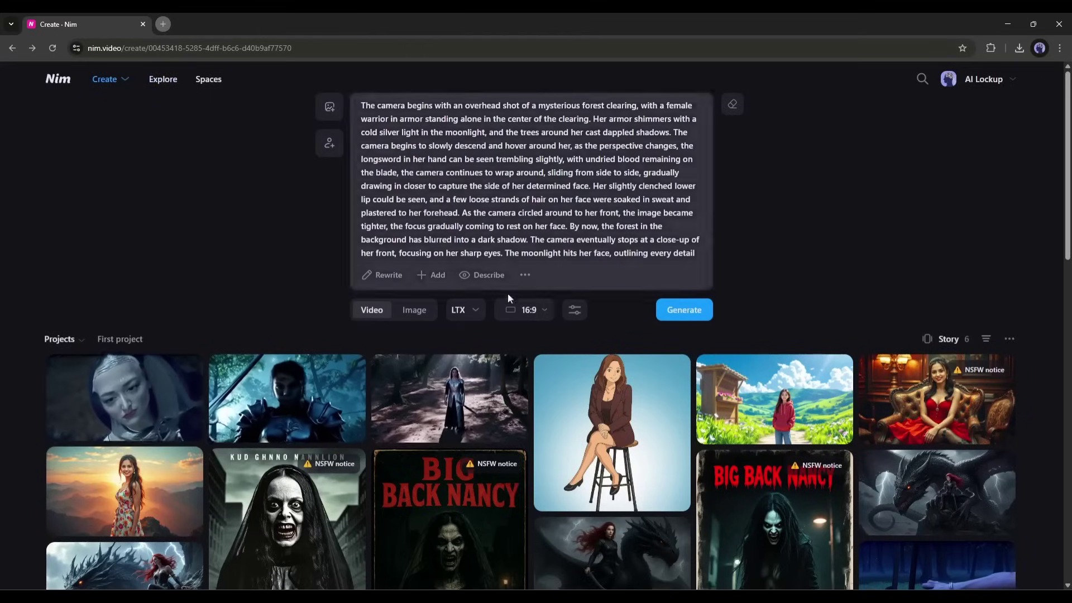
Generate the warrior prompt with Veo 2 and view the 8-second 1280×720 clip
left_click(465, 311)
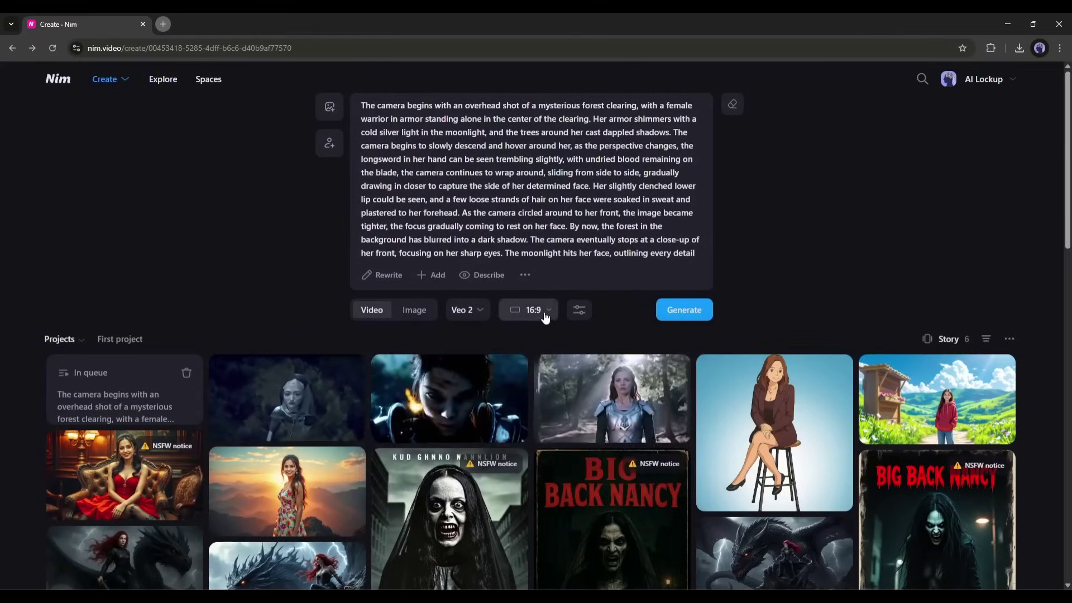
left_click(579, 311)
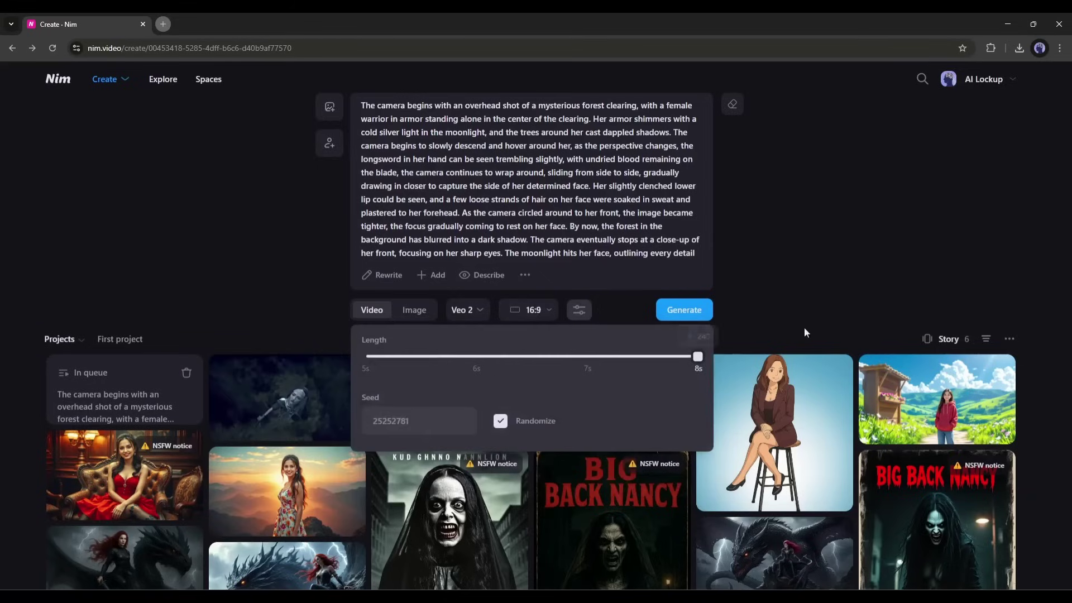
left_click(671, 307)
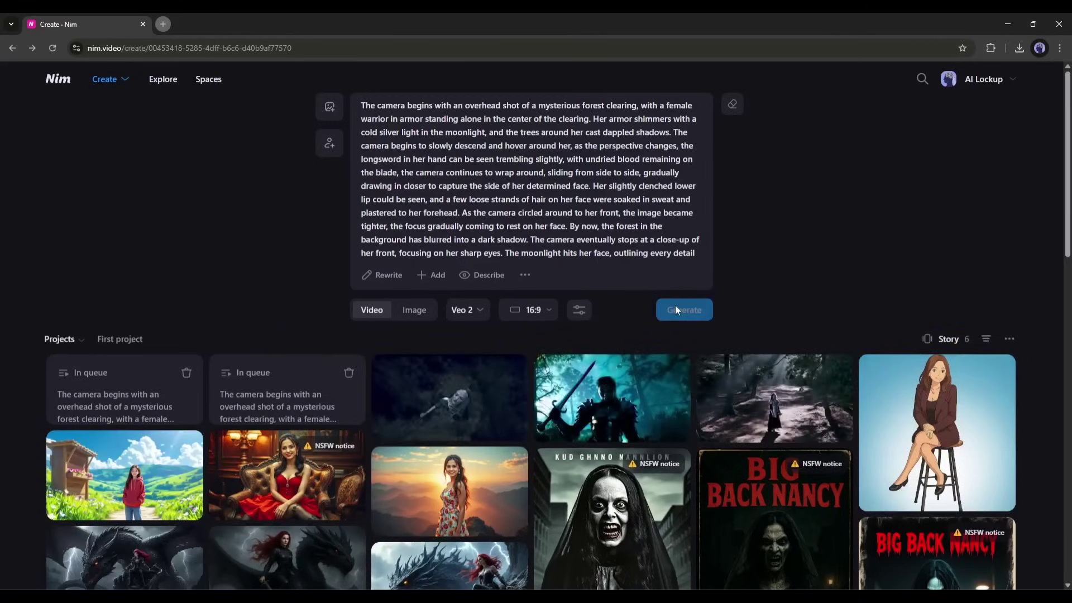
left_click(613, 391)
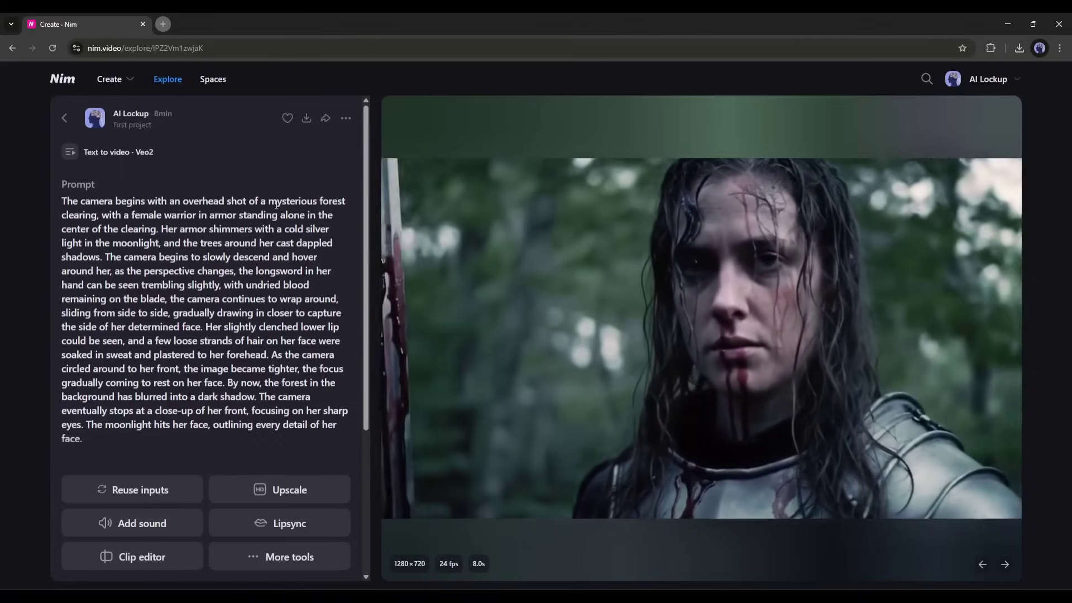
left_click(93, 124)
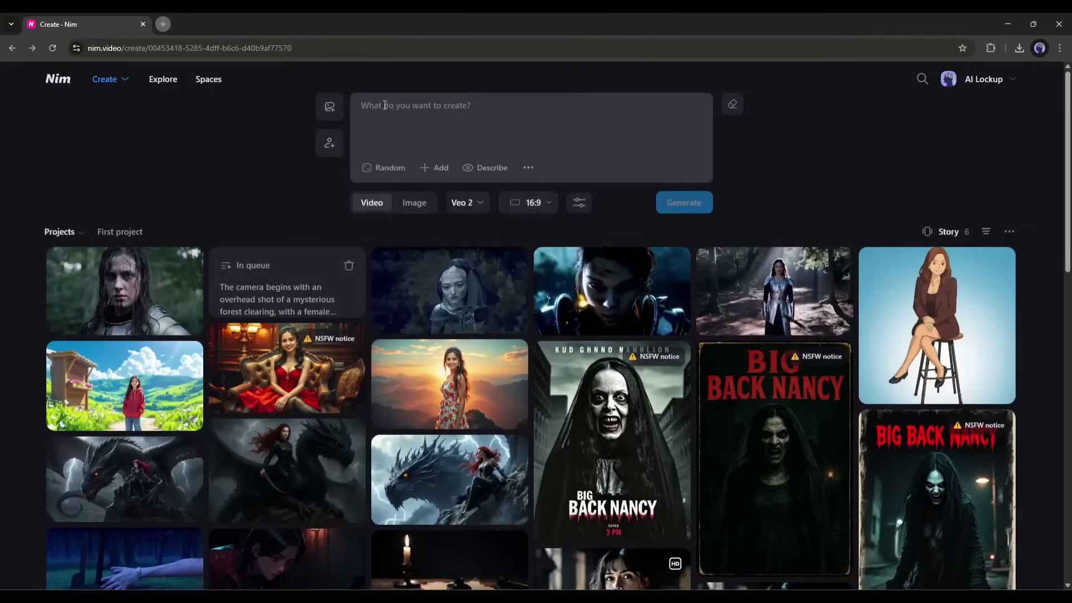
Set the guitarist photo as the starting image with the prompt 'A Woman playing guitar'
left_click(331, 107)
double_click(175, 233)
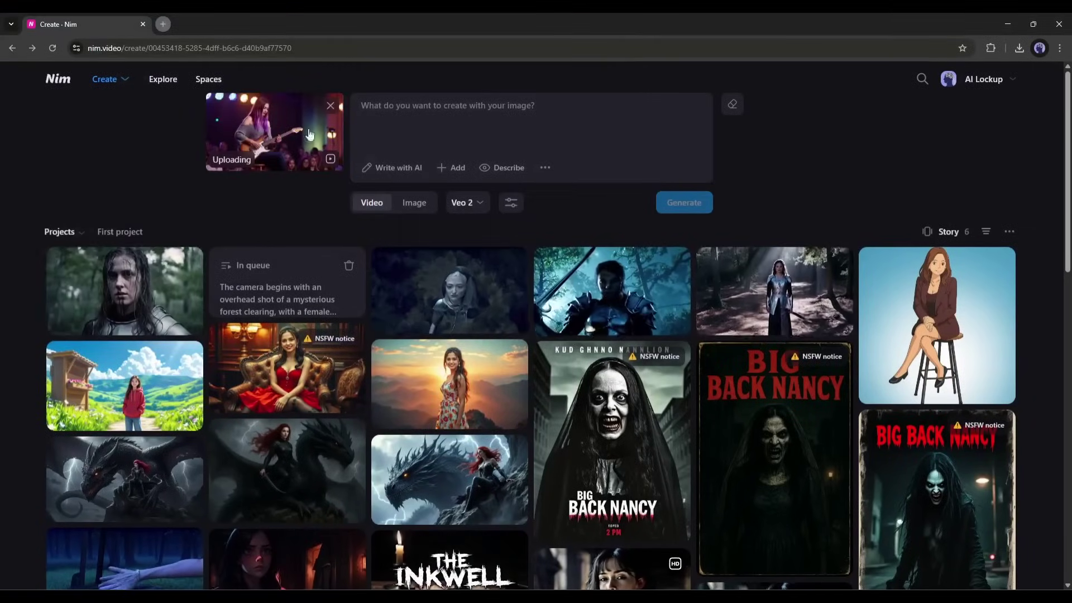
left_click(483, 113)
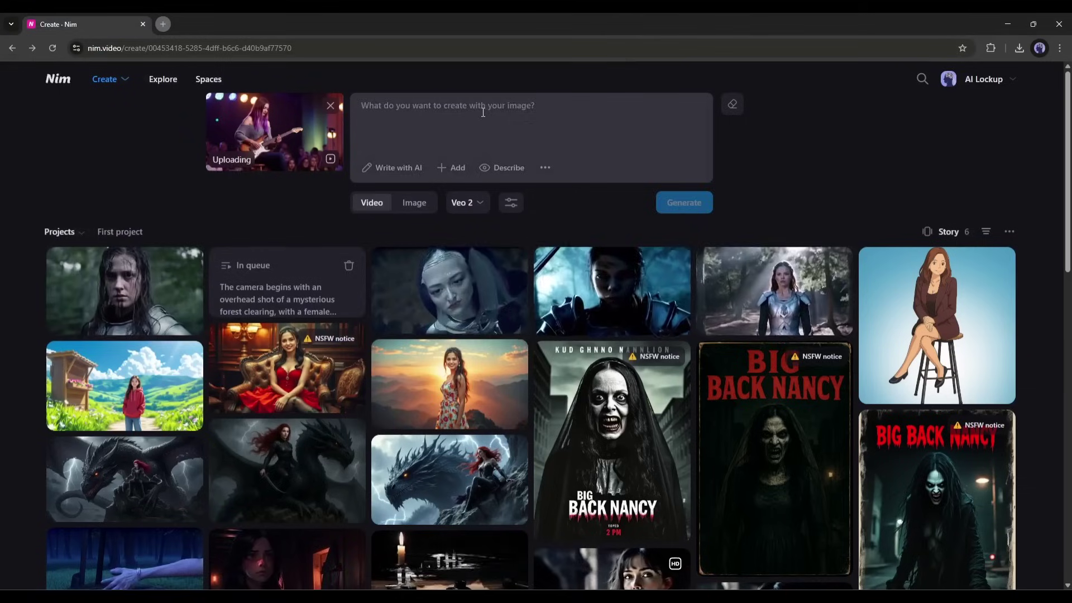
type("A Woman playing ")
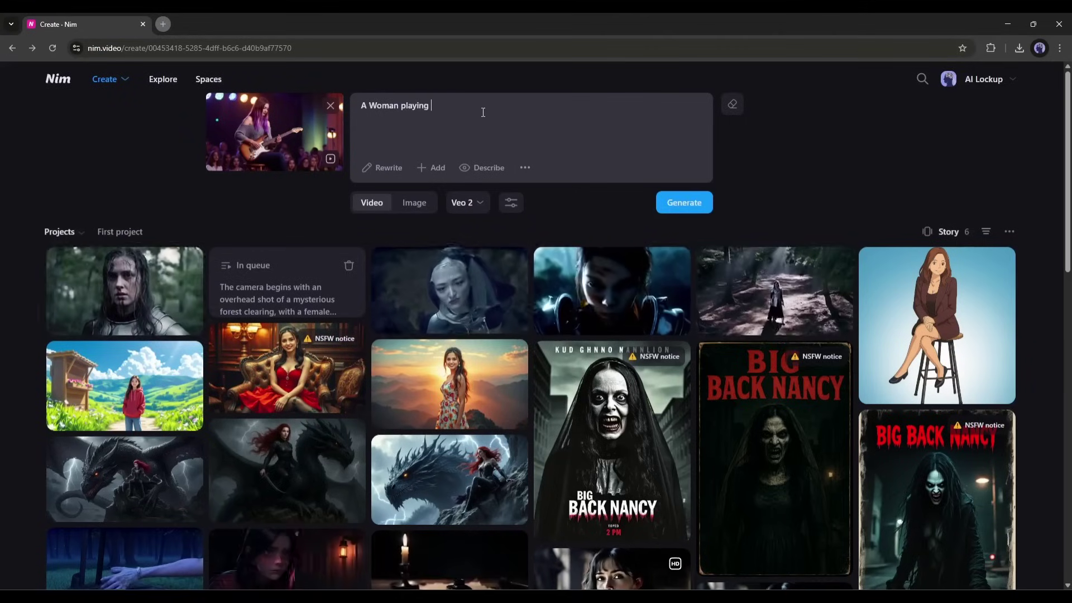
type("guitar")
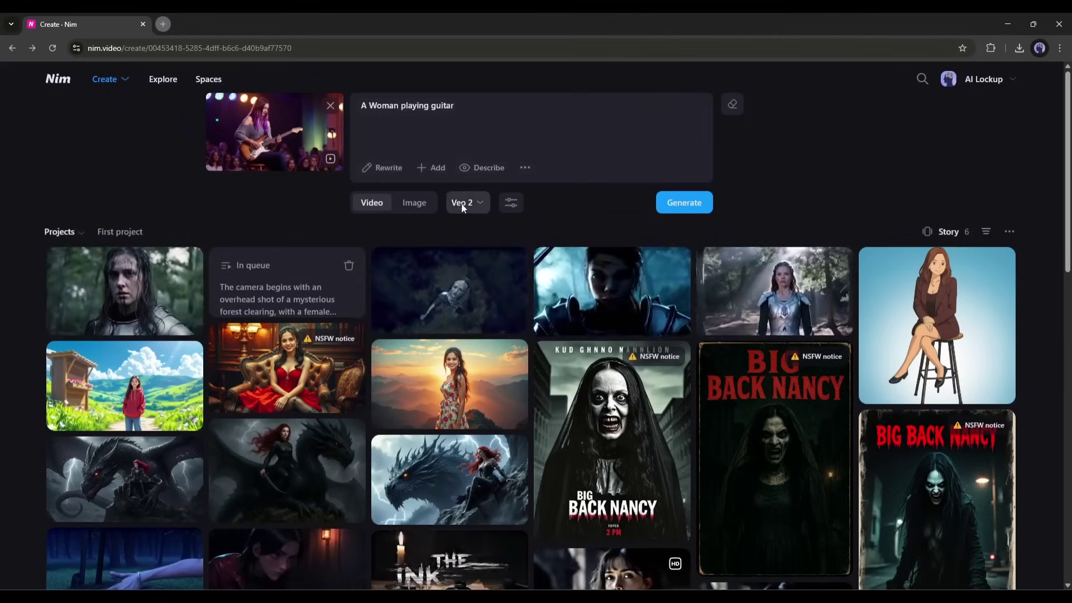
Generate a 16:9 Luma Ray2 video and open the finished guitarist clip
left_click(462, 206)
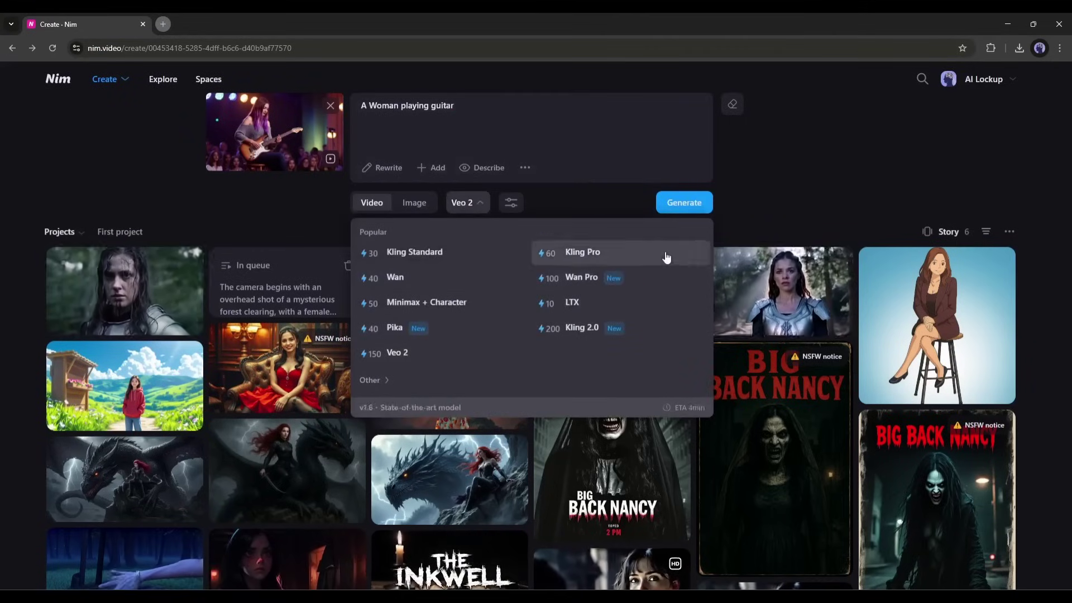
left_click(375, 381)
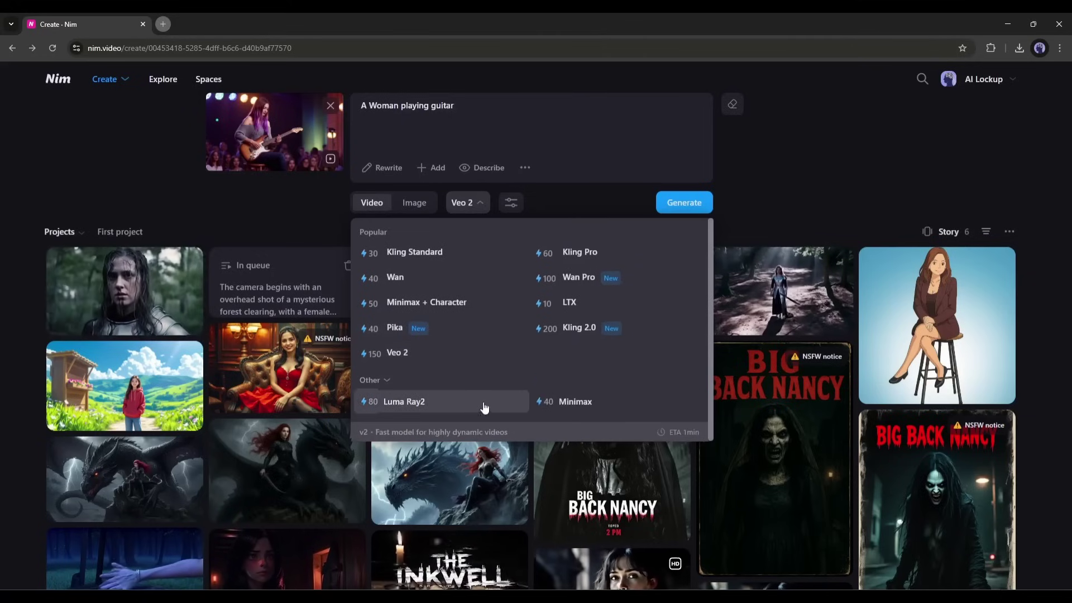
left_click(391, 402)
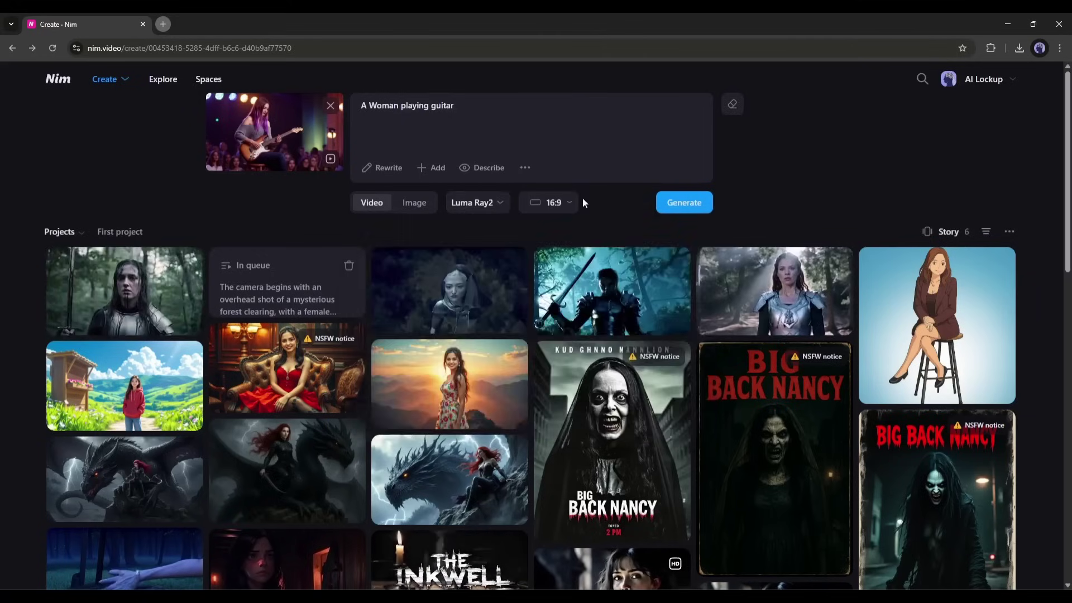
left_click(533, 211)
left_click(555, 203)
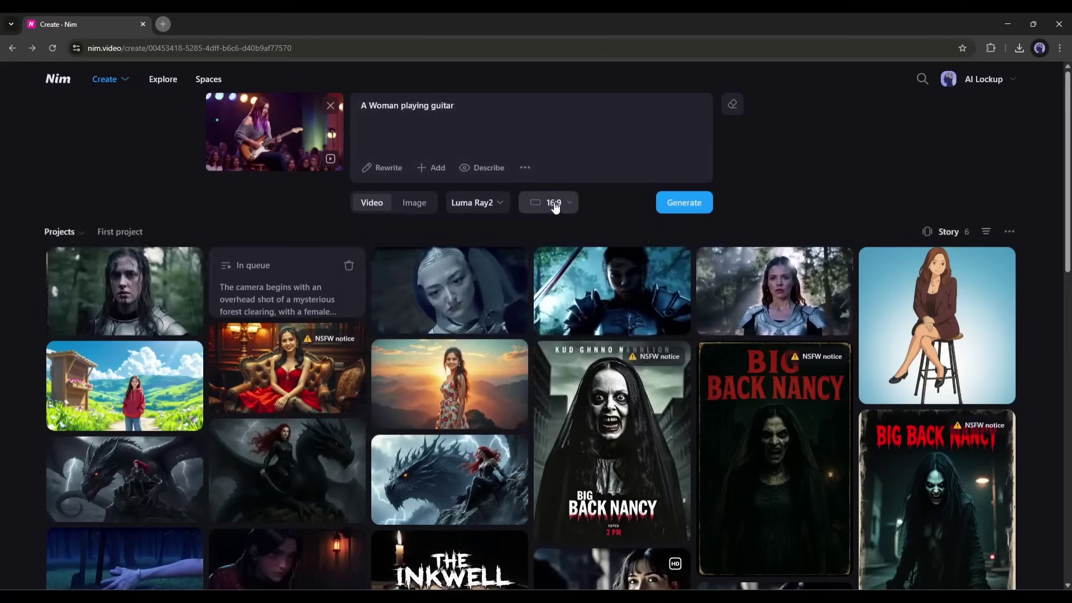
left_click(685, 203)
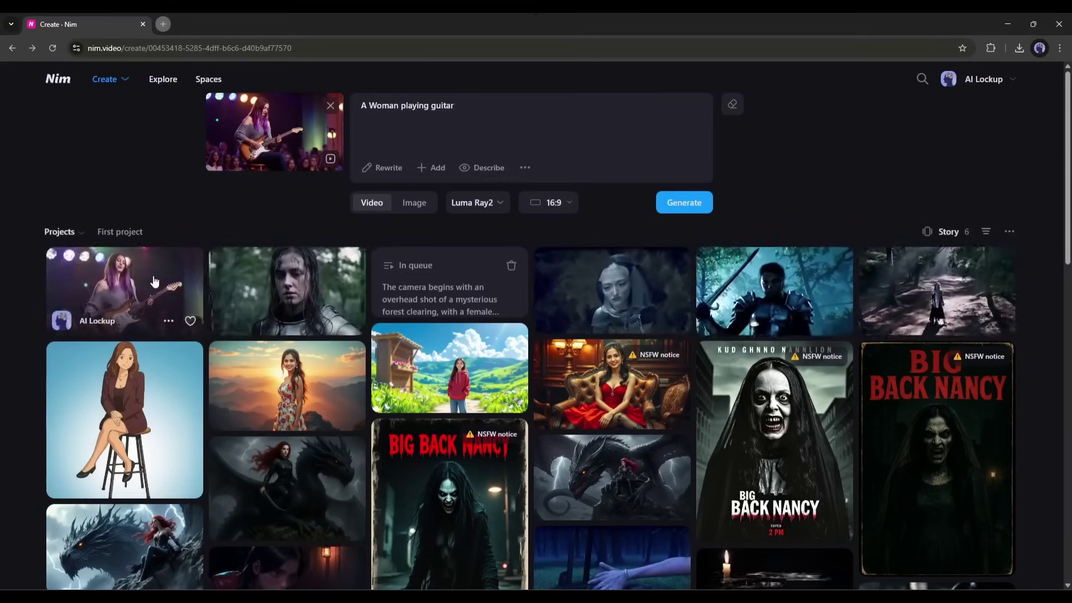
left_click(126, 284)
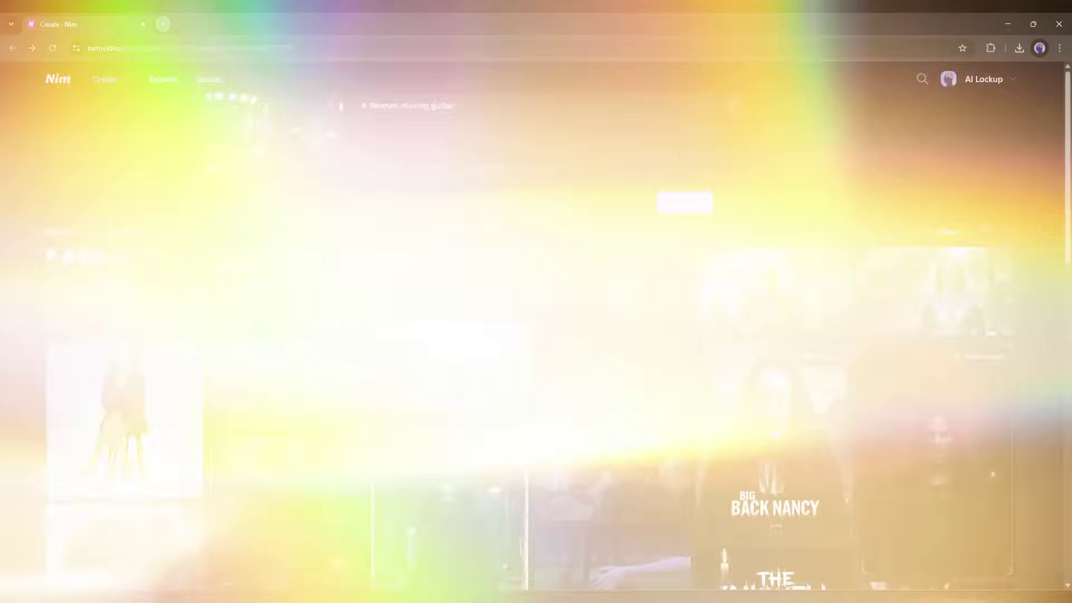
Generate a Minimax version of the guitarist clip, watch a result, then remove the reference photo
left_click(477, 202)
left_click(374, 379)
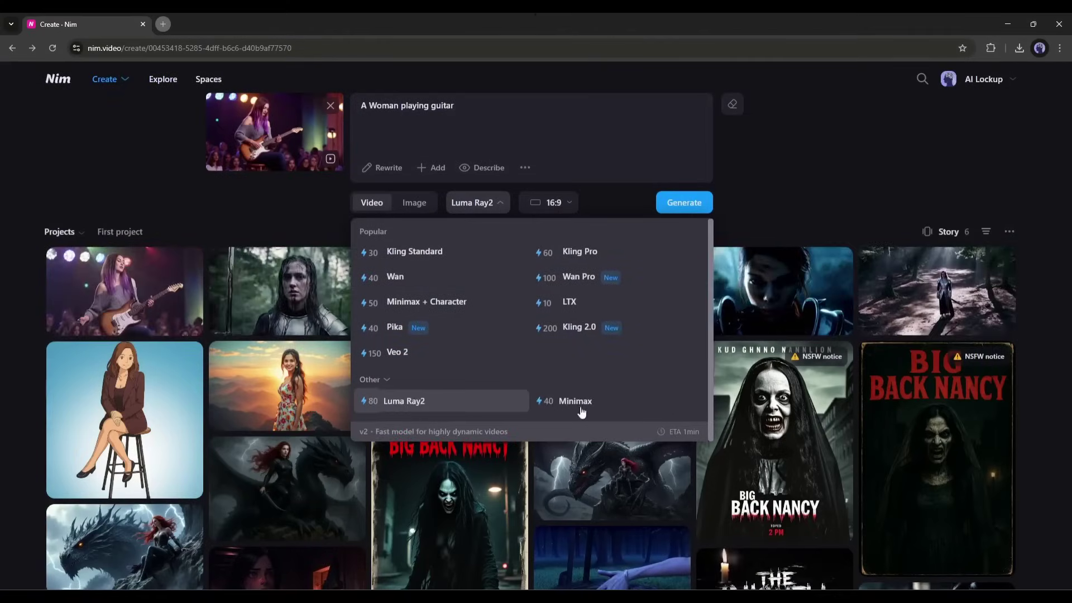
left_click(582, 412)
left_click(684, 202)
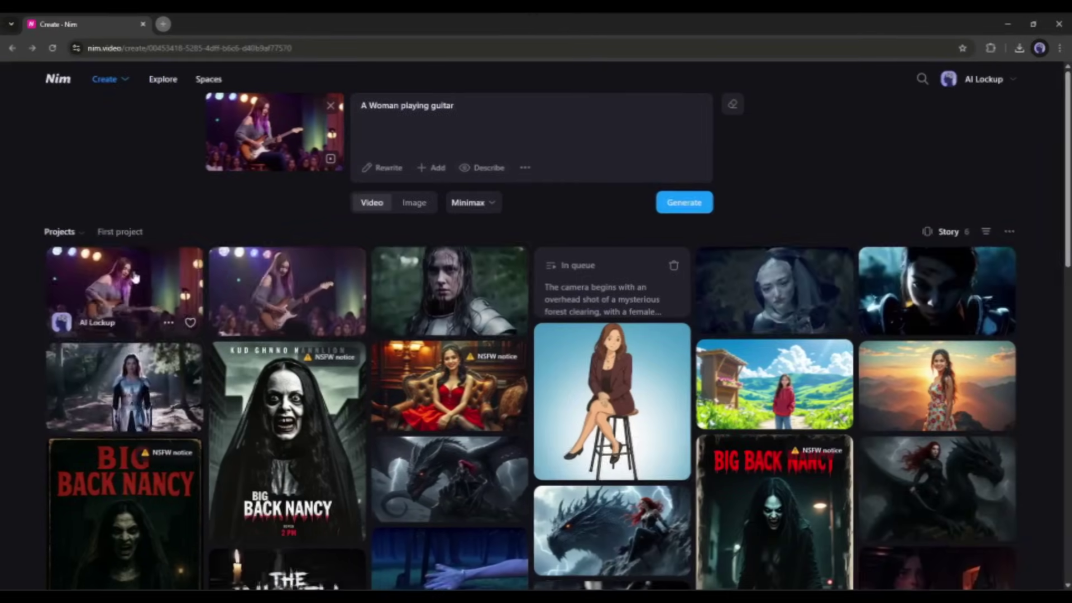
left_click(135, 277)
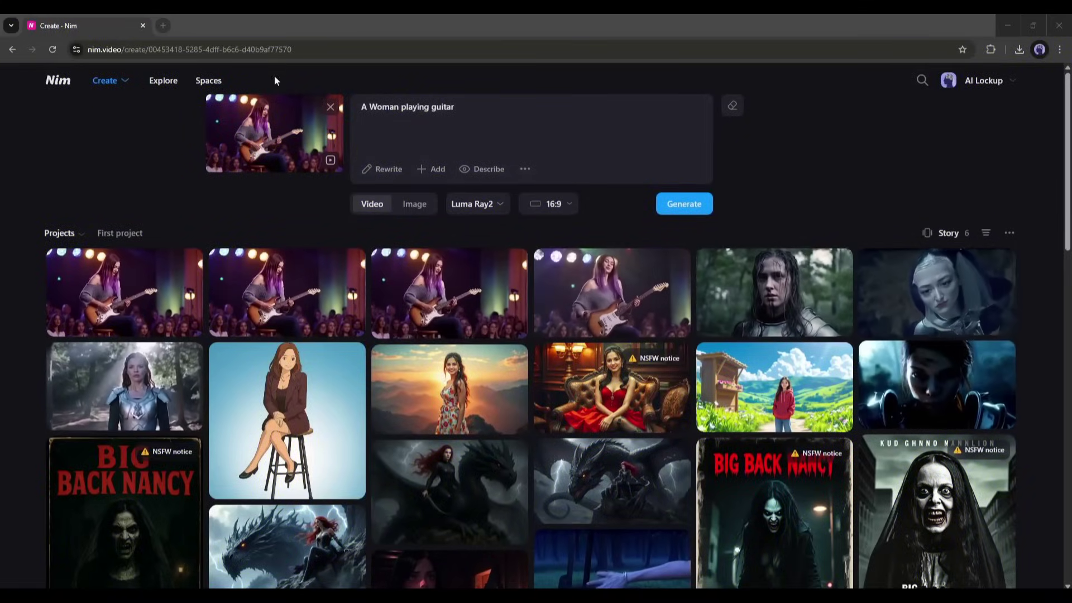
left_click(331, 109)
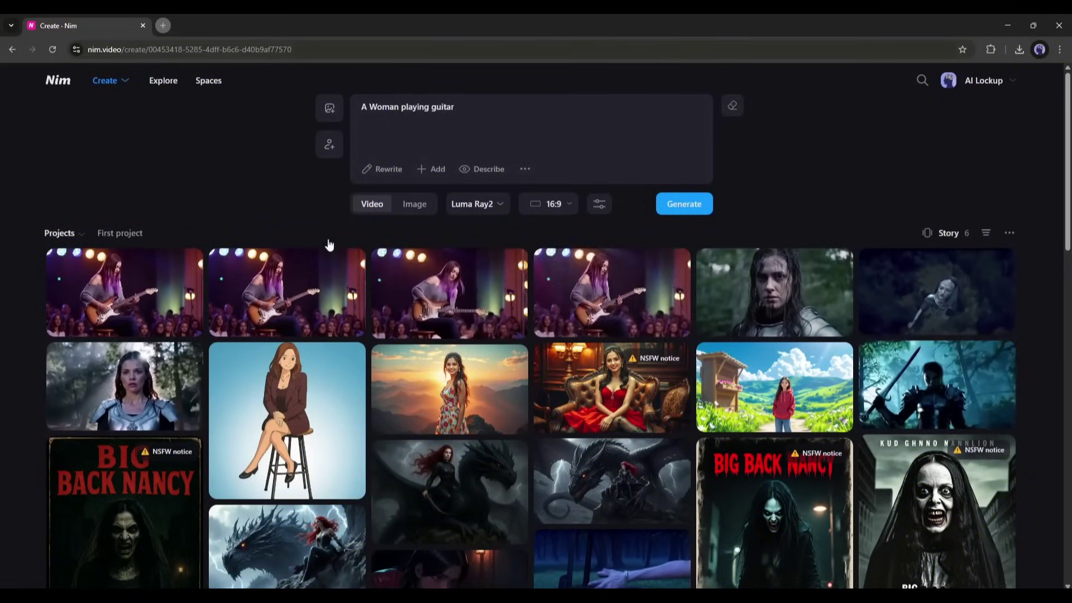
Add the purple-haired woman image as the character reference and rewrite the prompt in detail
left_click(329, 146)
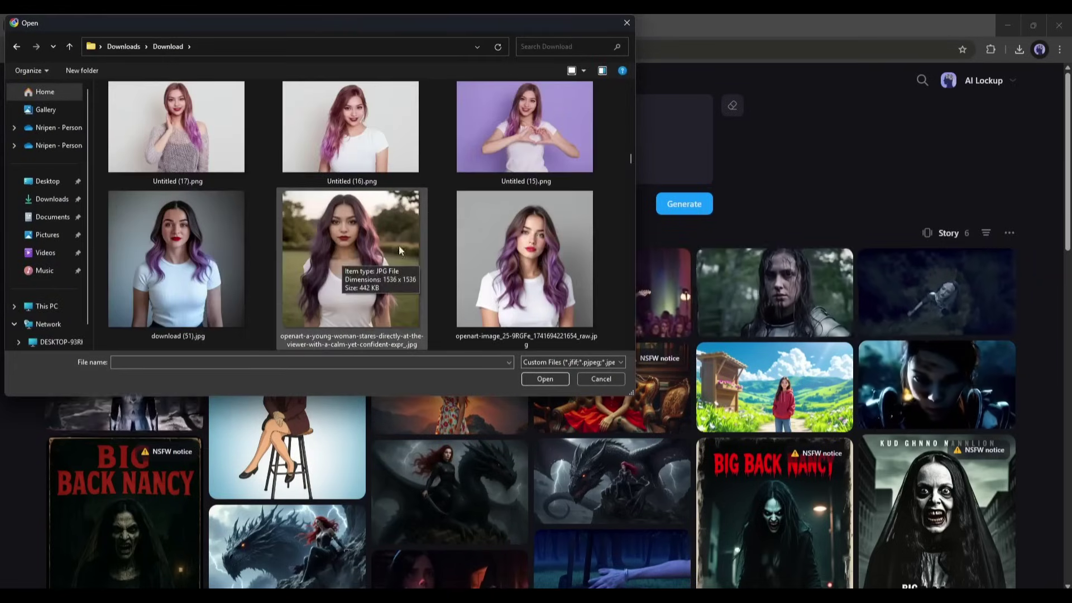
double_click(354, 237)
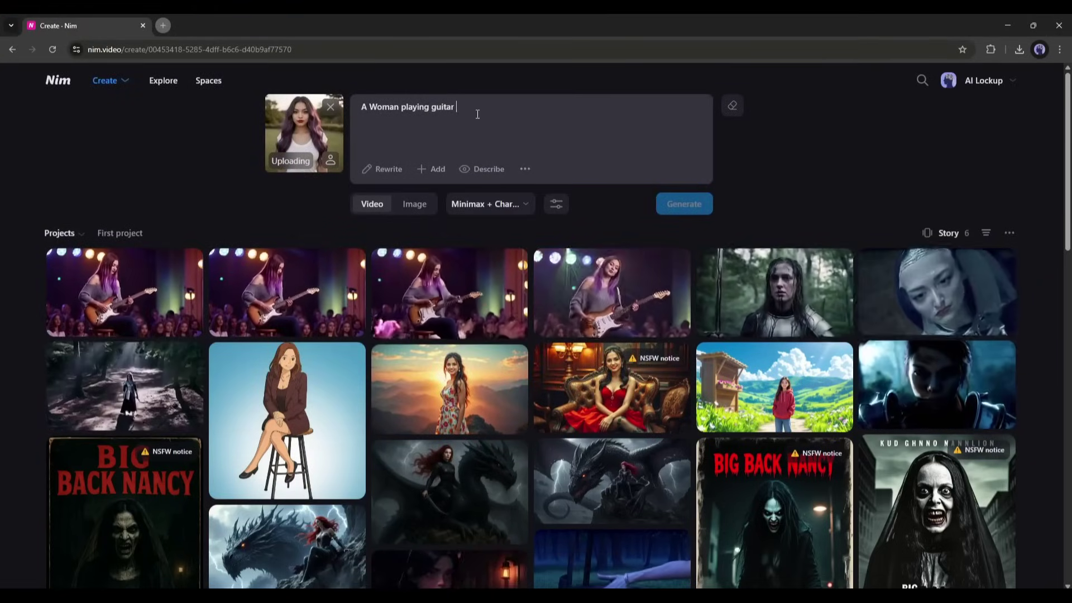
left_click(384, 168)
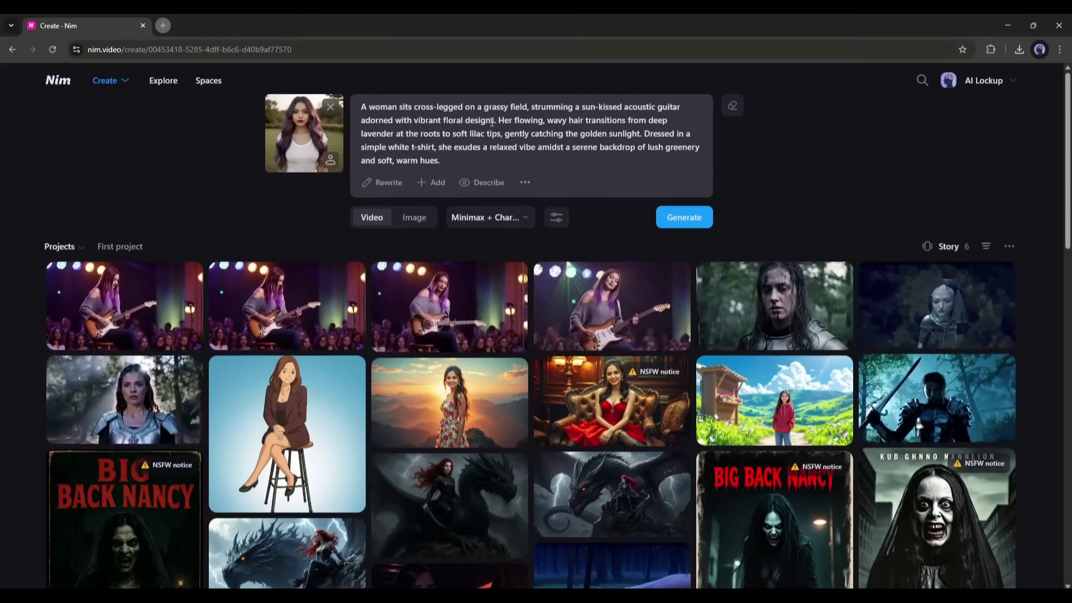
Enrich the prompt with camera zoom, facial expression, environment, setting, action and style add-ons
left_click(431, 184)
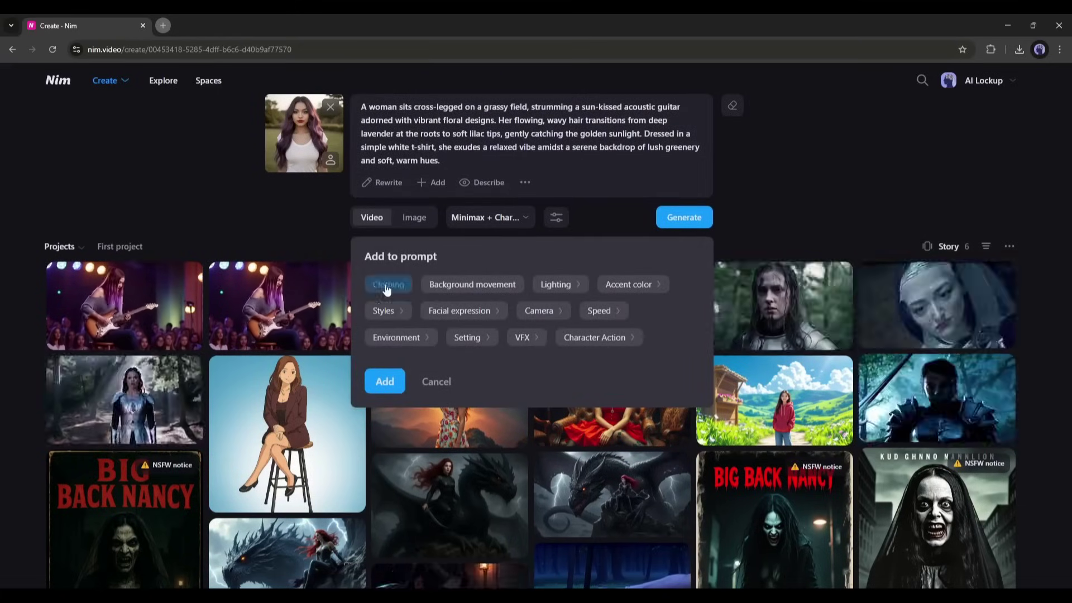
left_click(542, 311)
left_click(498, 273)
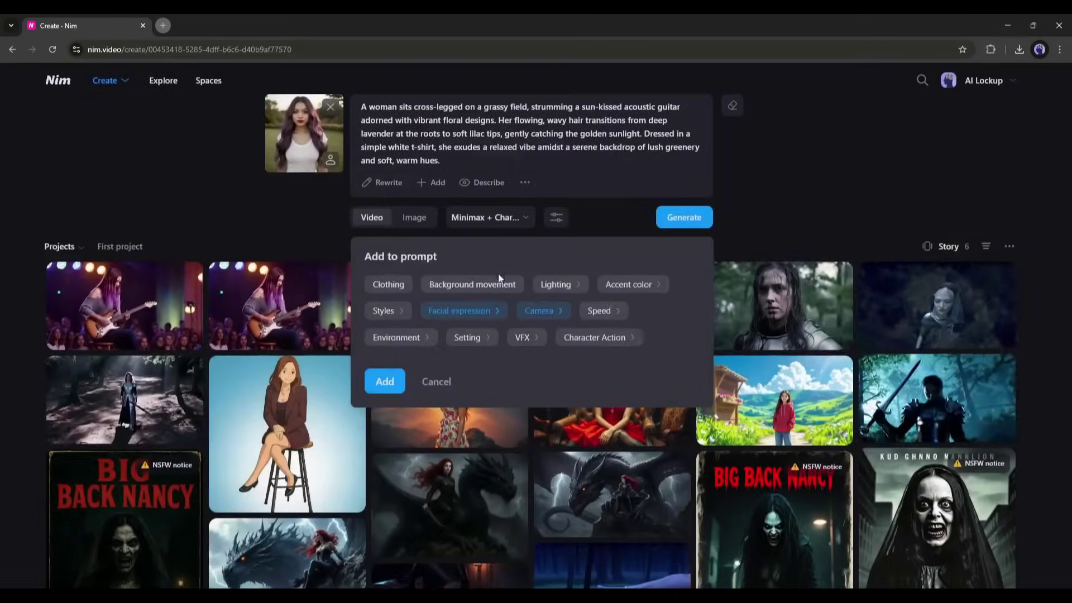
left_click(413, 350)
left_click(495, 350)
left_click(669, 308)
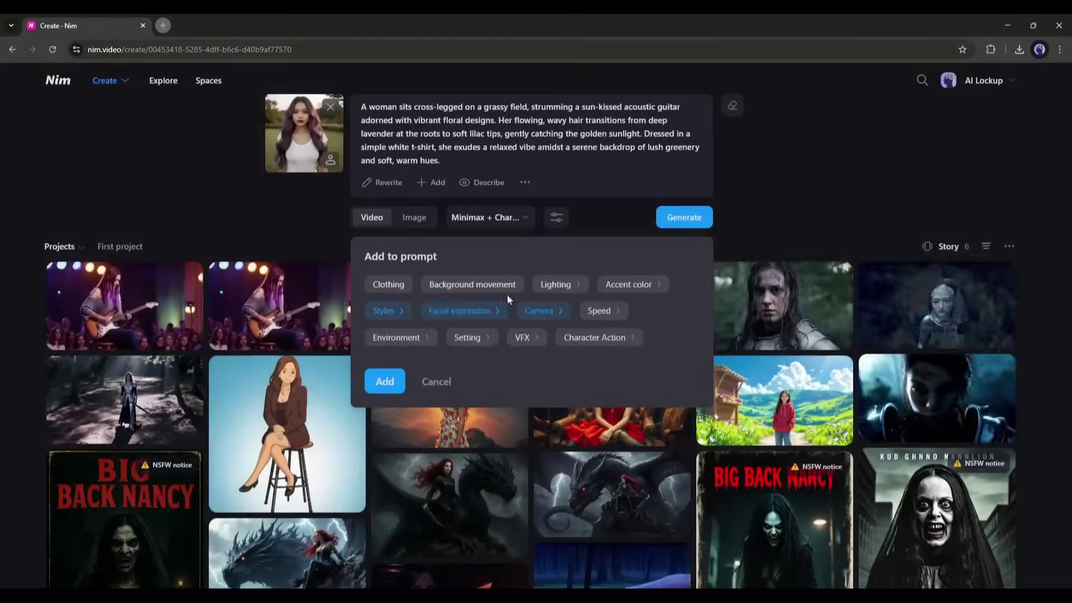
left_click(595, 338)
left_click(669, 268)
left_click(384, 382)
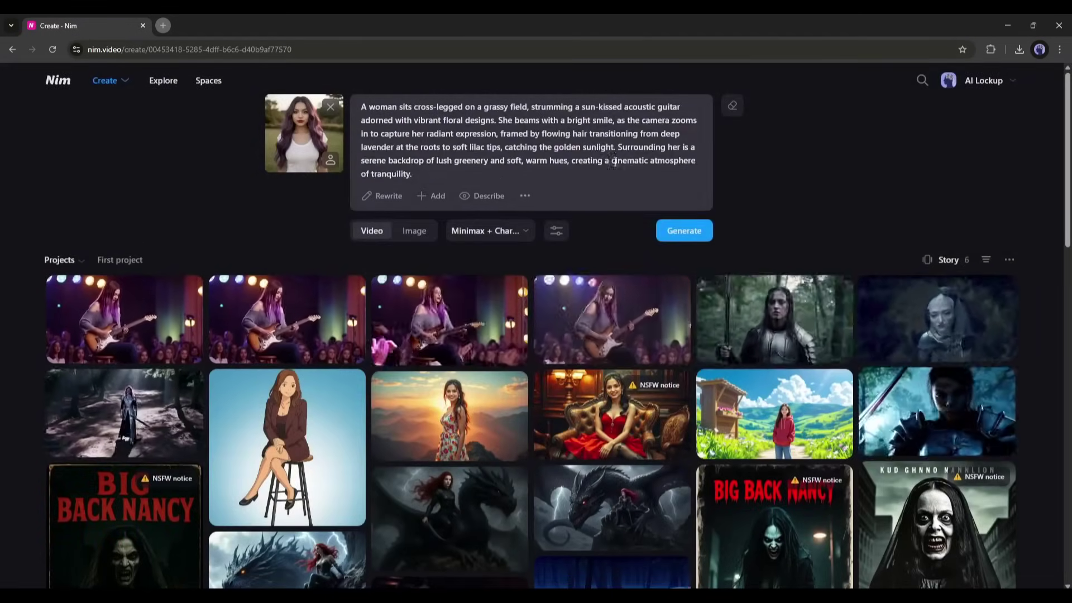
Generate the grassy-field guitar video with the Minimax + Character model
left_click(528, 233)
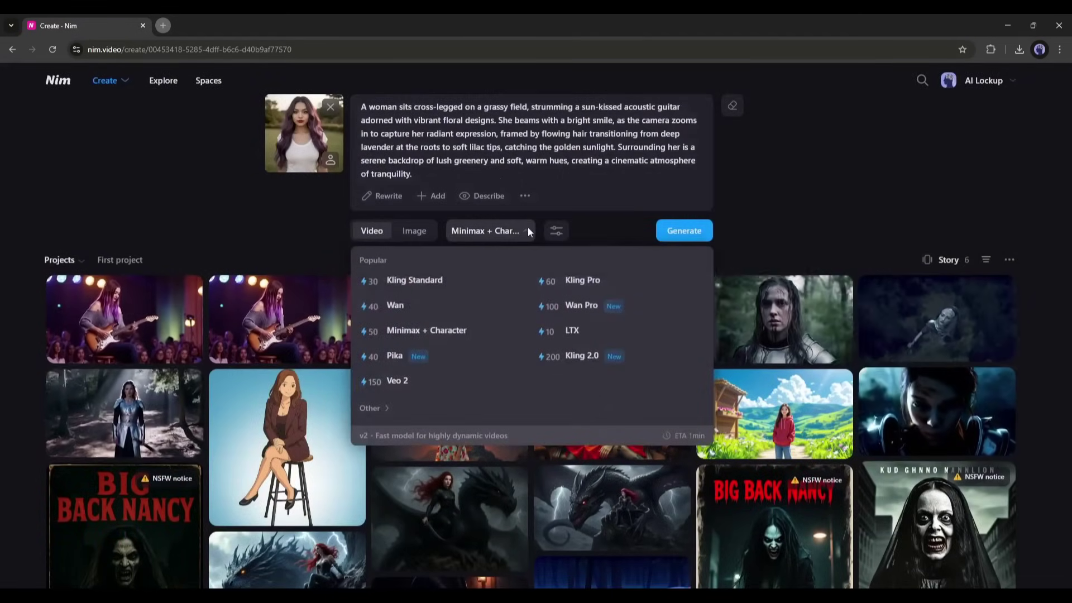
left_click(436, 335)
left_click(693, 232)
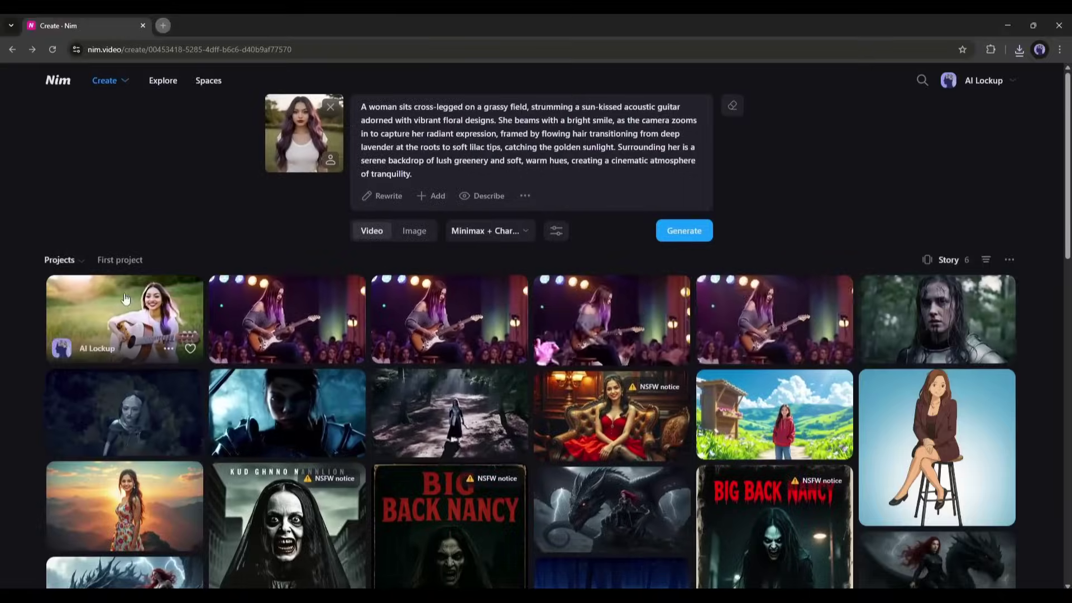
Watch the finished grassy-field guitar video, then go back to the Create page
left_click(124, 318)
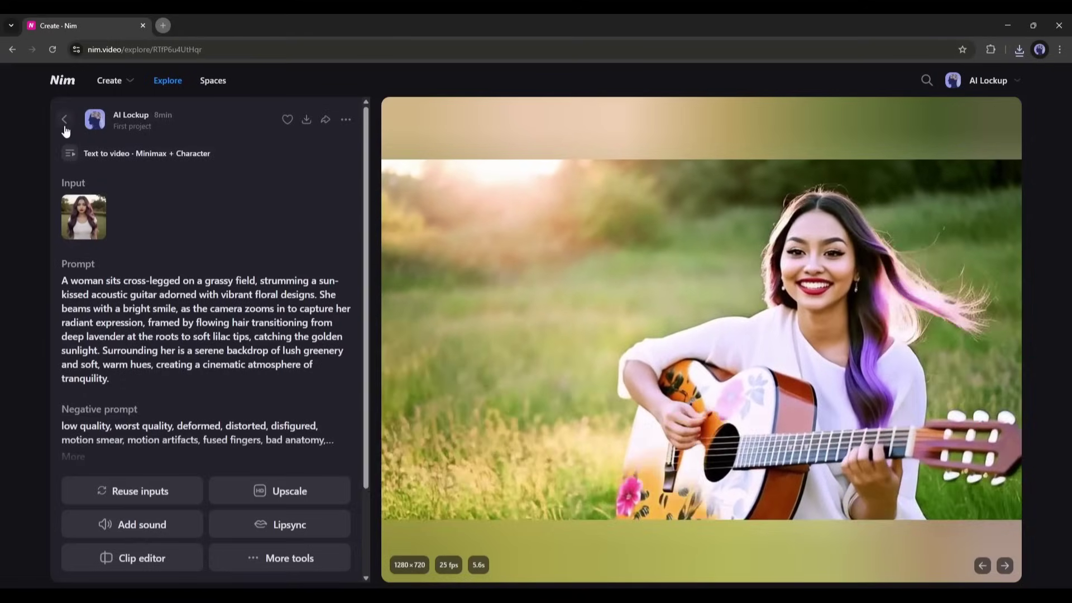
left_click(64, 127)
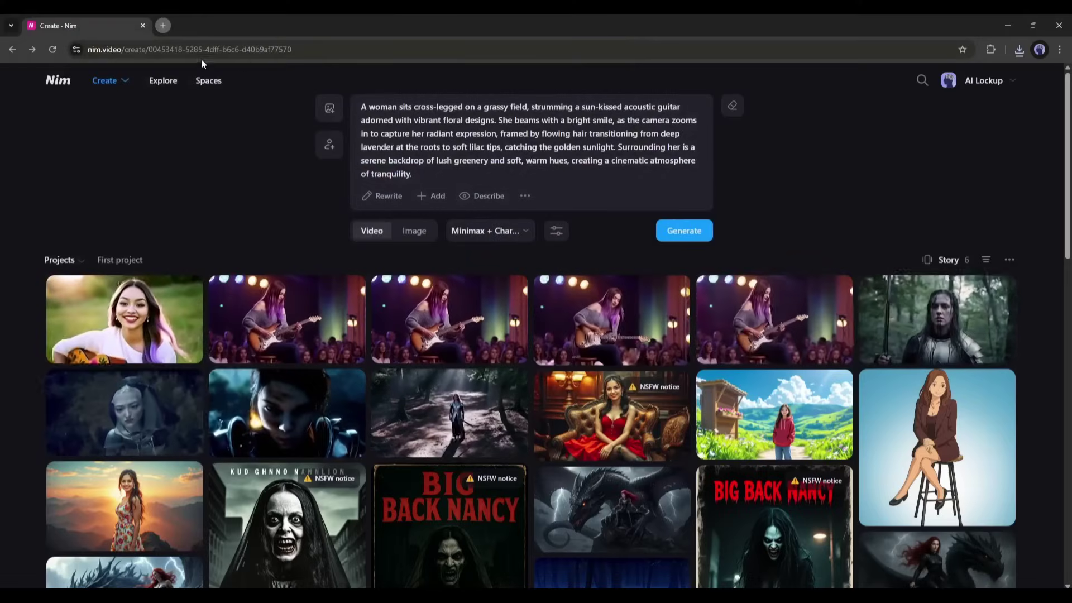
left_click(106, 81)
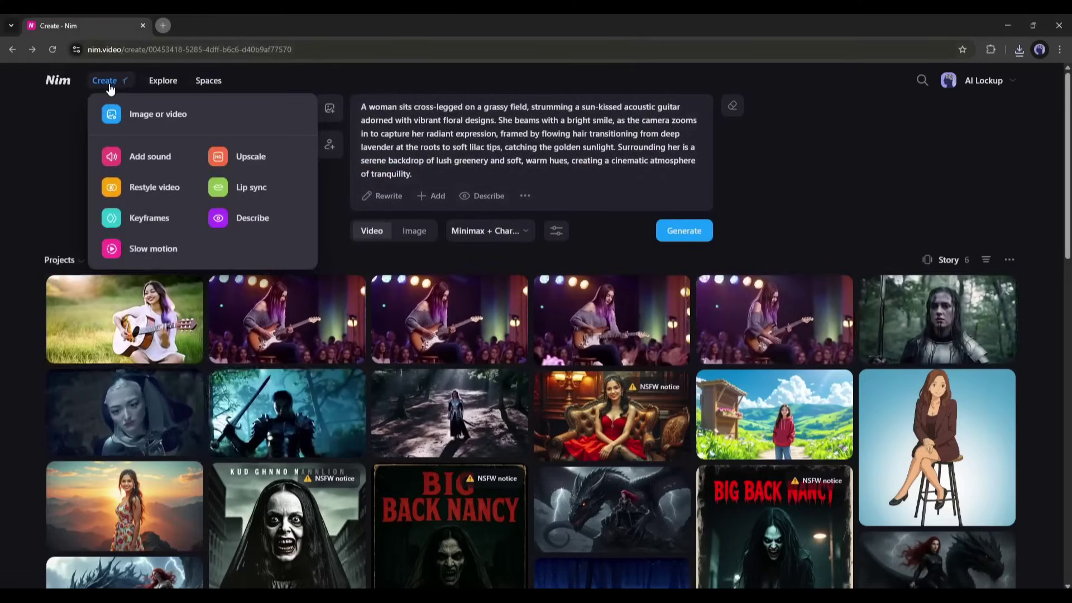
Start a Keyframes video and add the first and last frame images
left_click(136, 219)
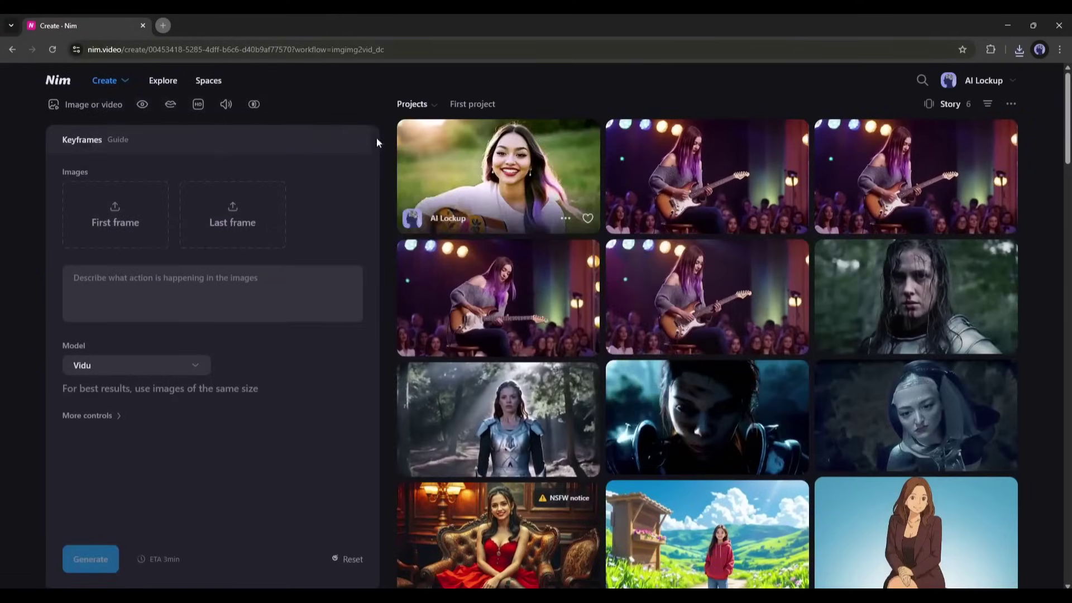
left_click(109, 209)
double_click(349, 206)
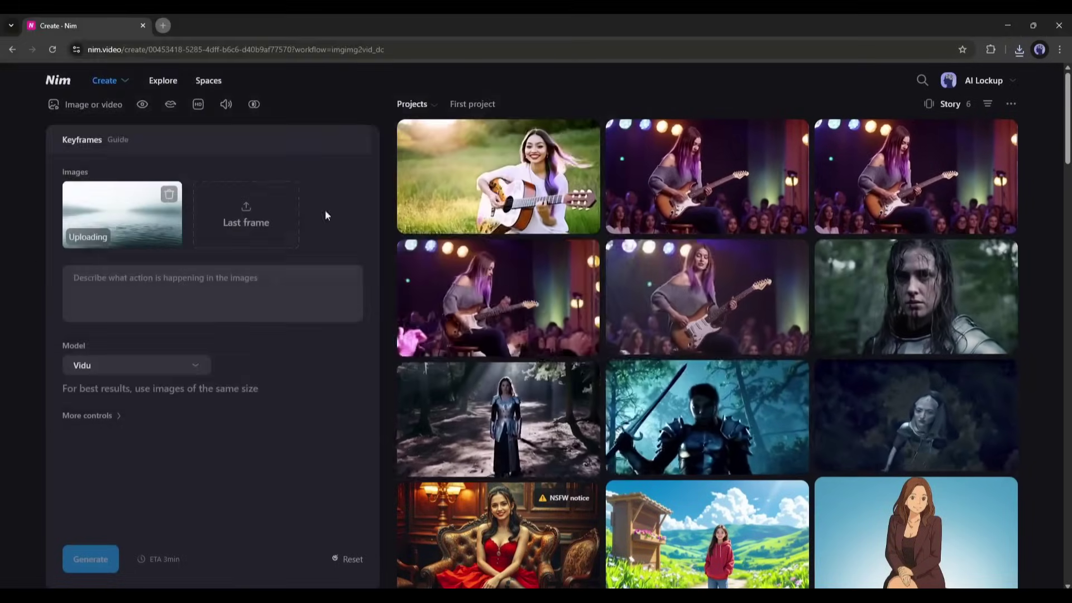
left_click(249, 216)
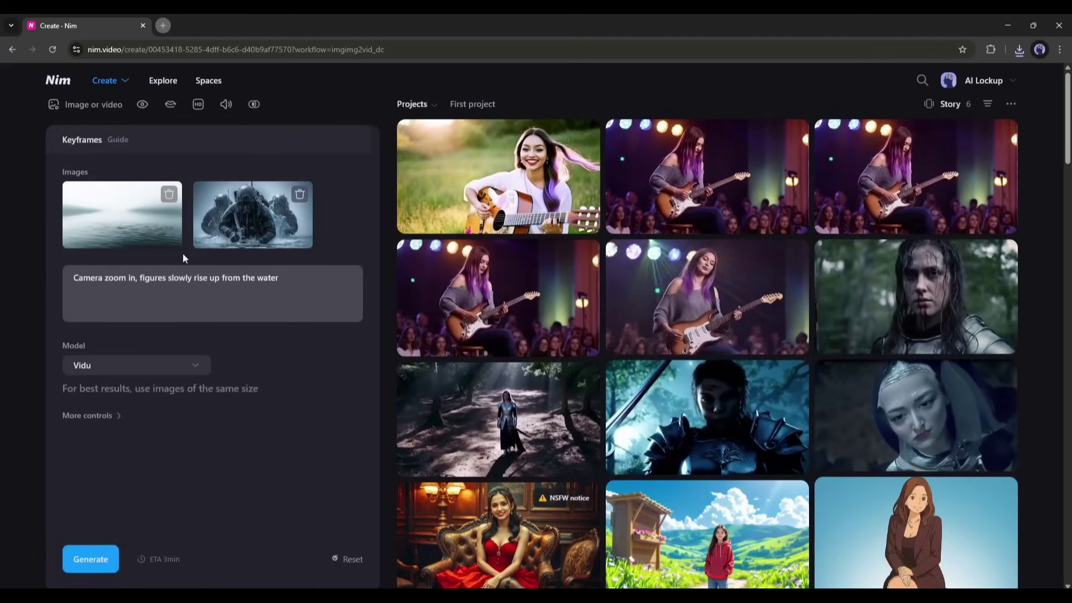
Generate the diver keyframe video with Vidu and movement amplitude on Auto
left_click(172, 372)
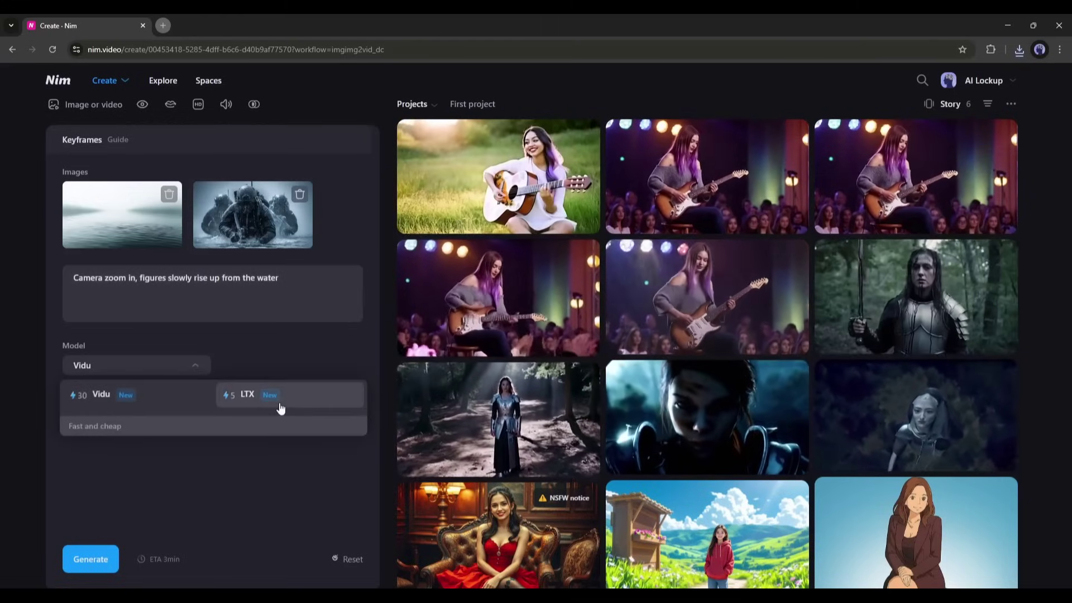
left_click(147, 403)
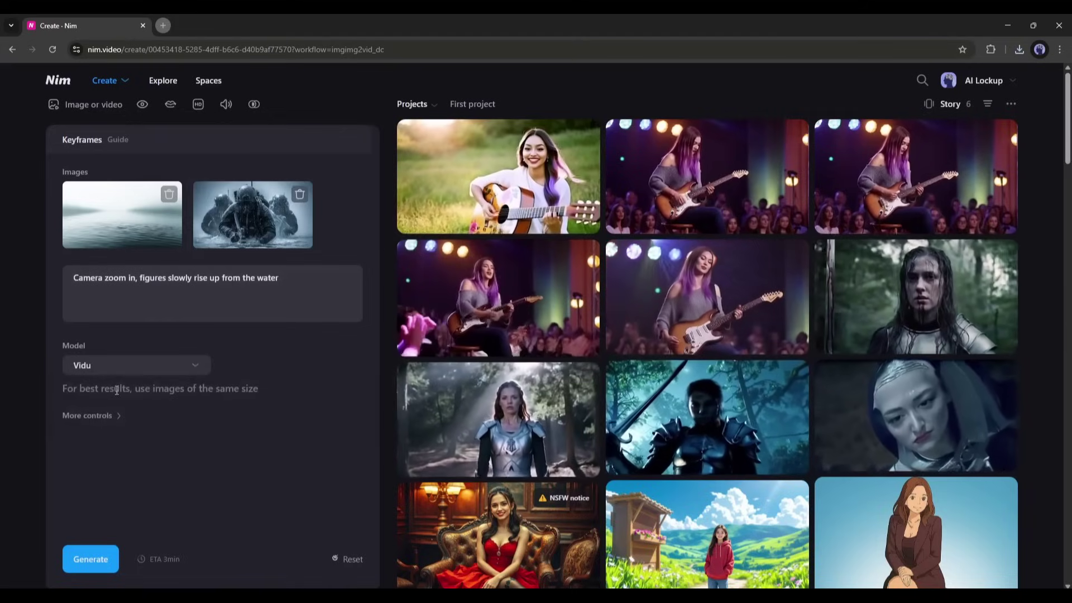
left_click(99, 414)
scroll(162, 480, "down", 2)
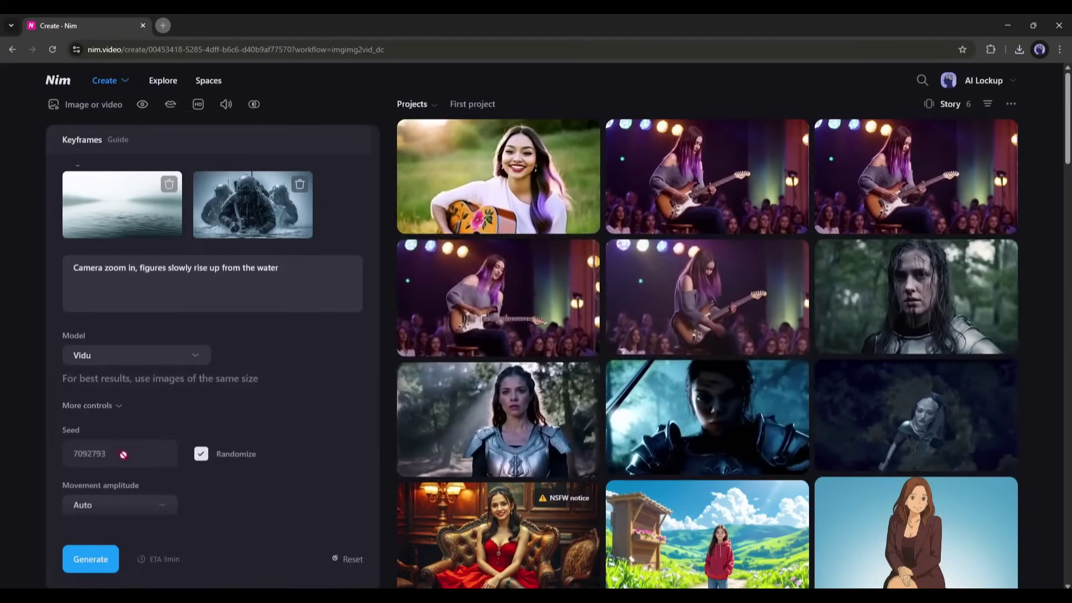
left_click(167, 500)
left_click(166, 497)
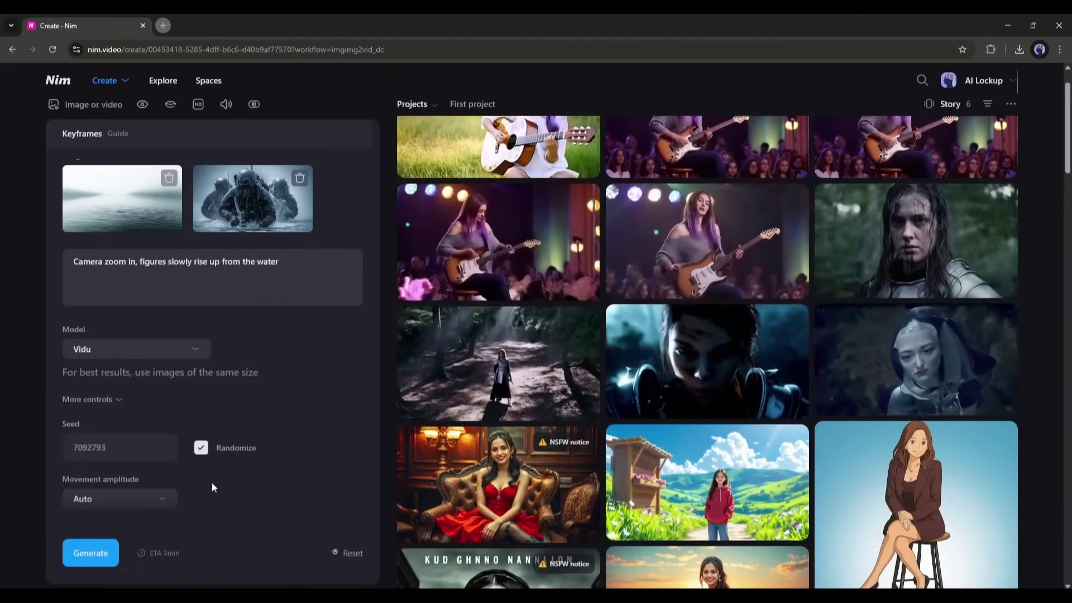
left_click(91, 553)
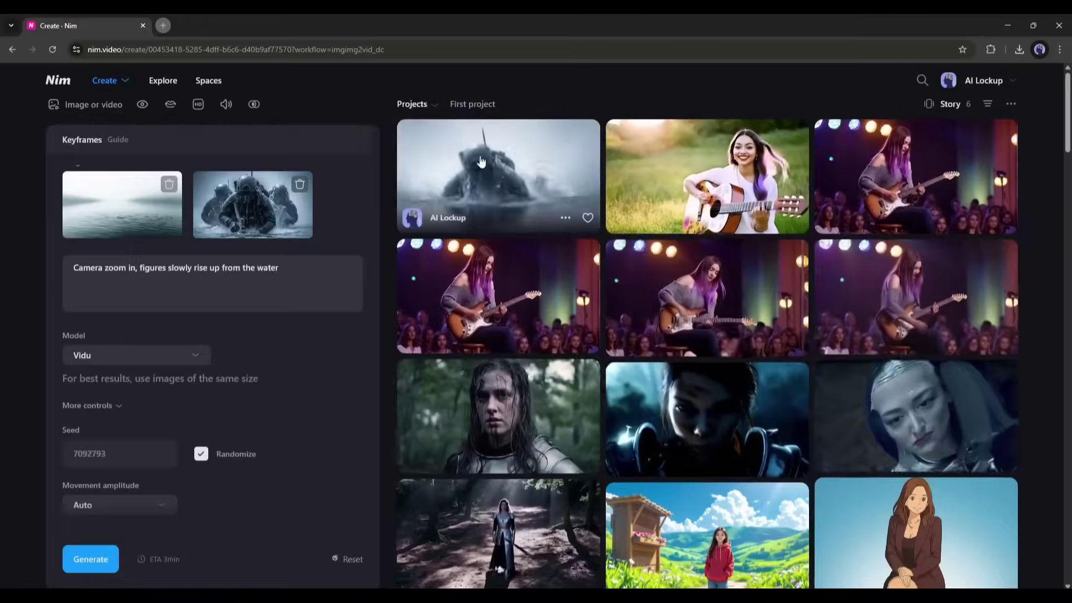
Open the finished diver video and reuse its keyframes and prompt
left_click(489, 173)
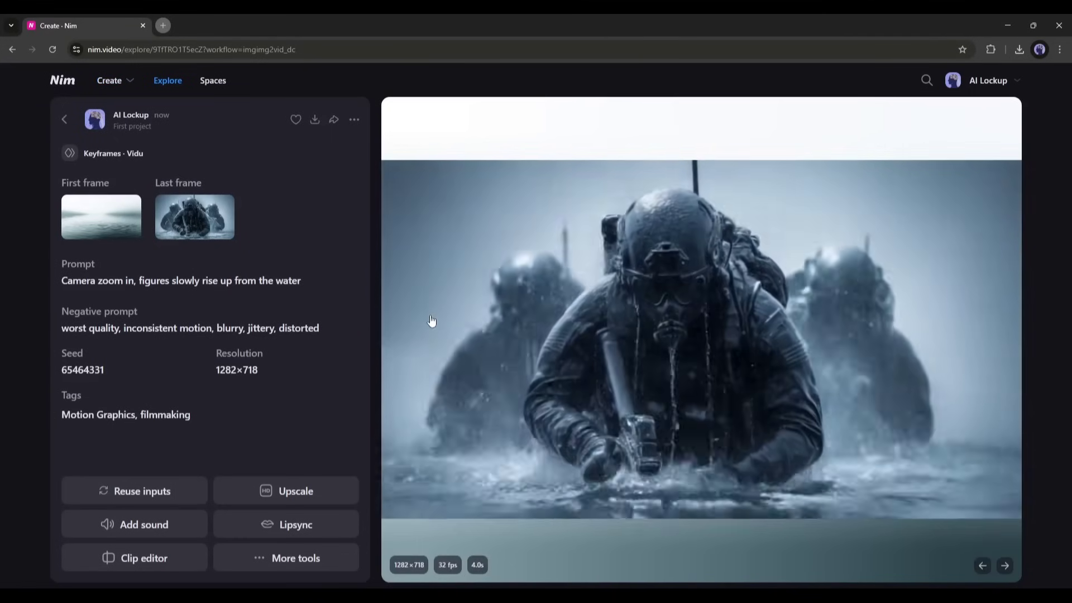
left_click(134, 491)
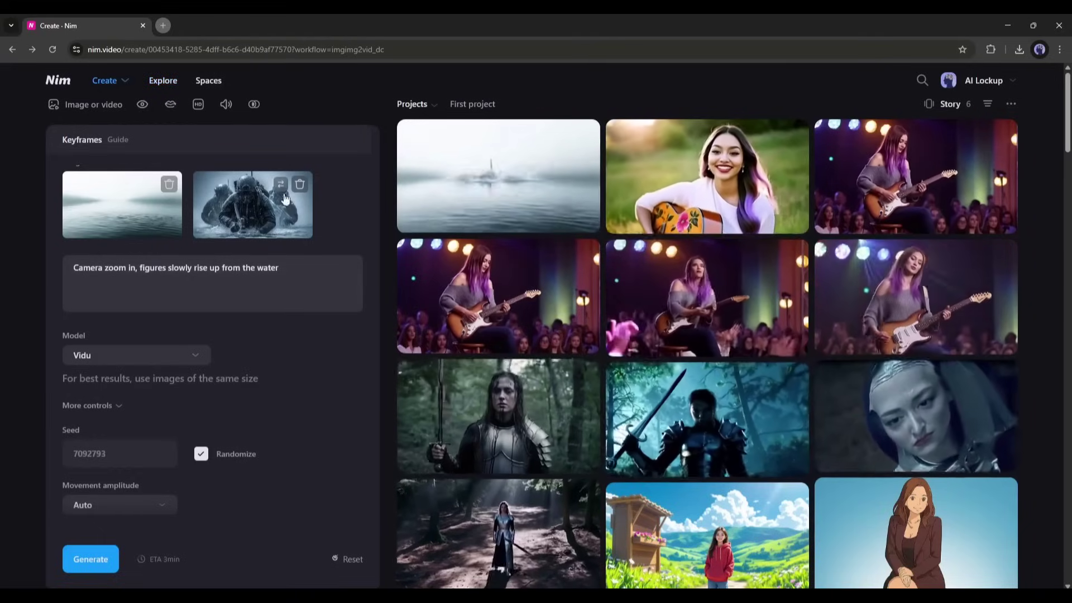
mouse_move(119, 83)
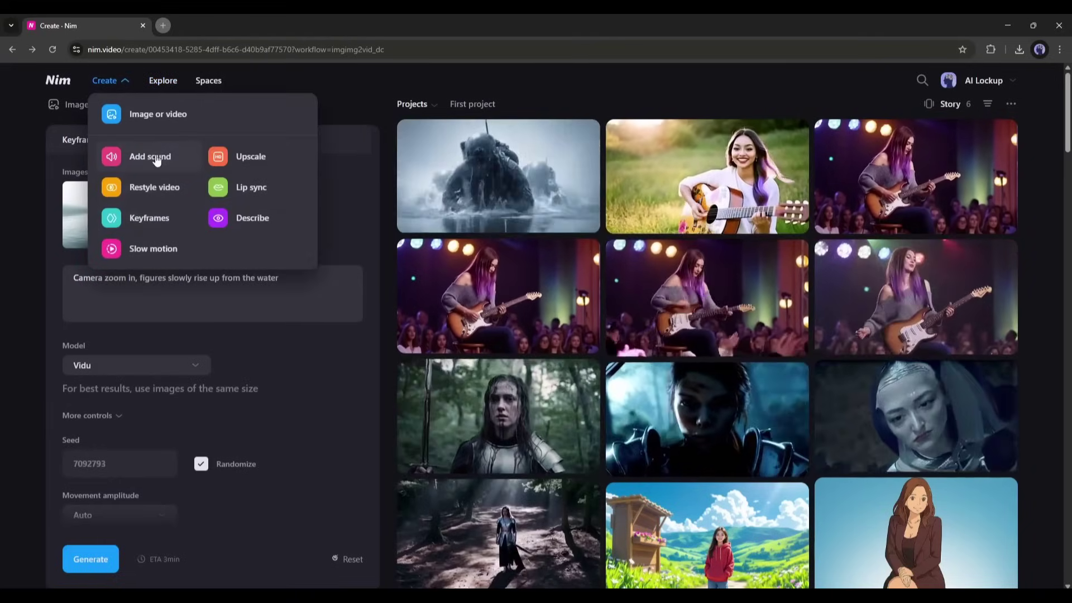
Generate a 'metallic guitar' soundtrack for the purple-haired guitarist video using MMAudio
left_click(154, 159)
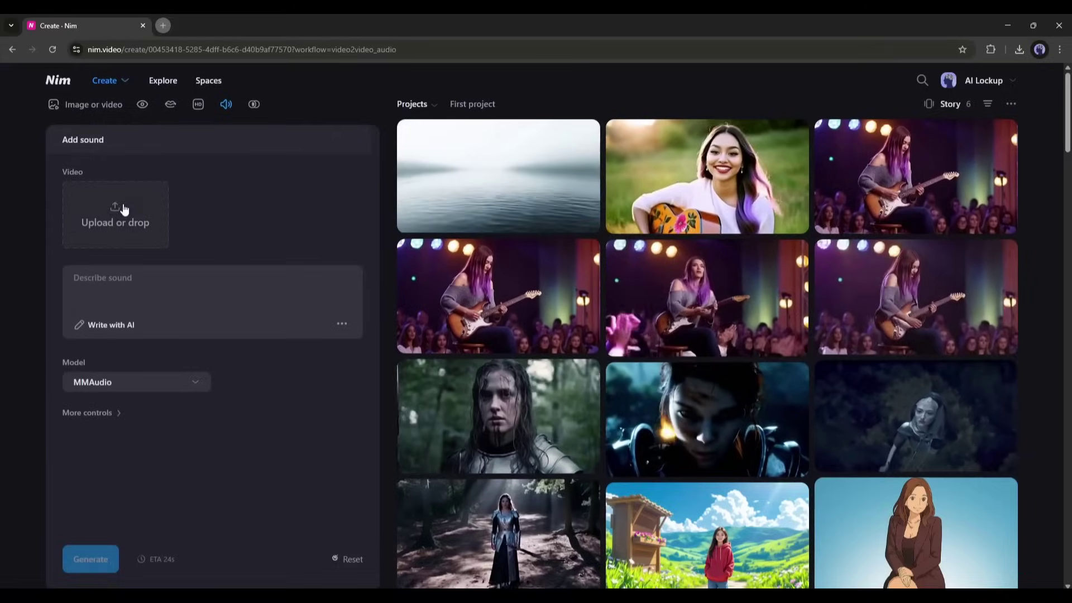
left_click(557, 334)
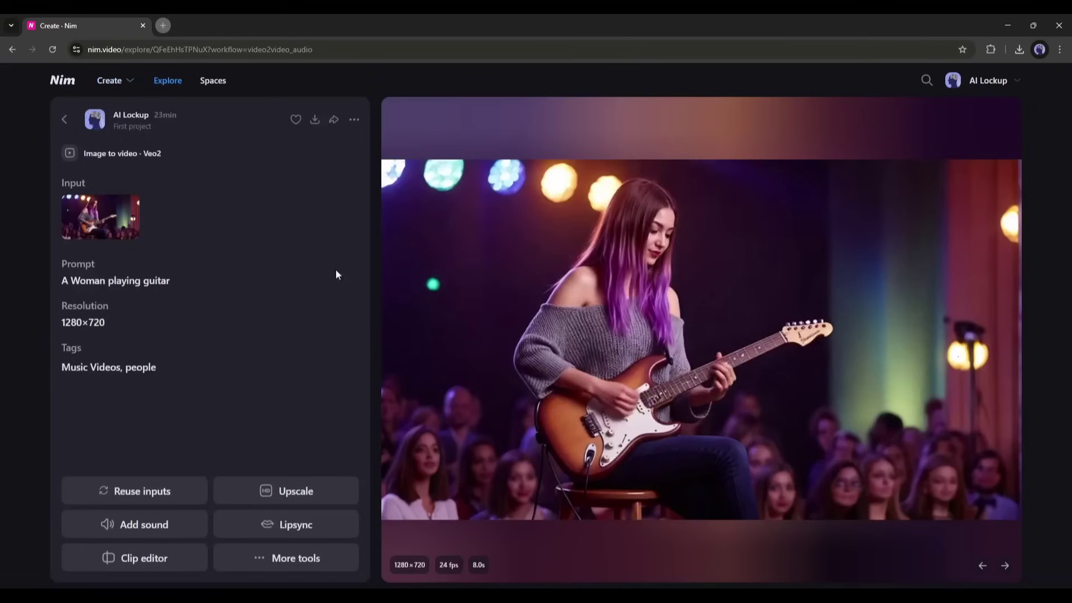
left_click(132, 527)
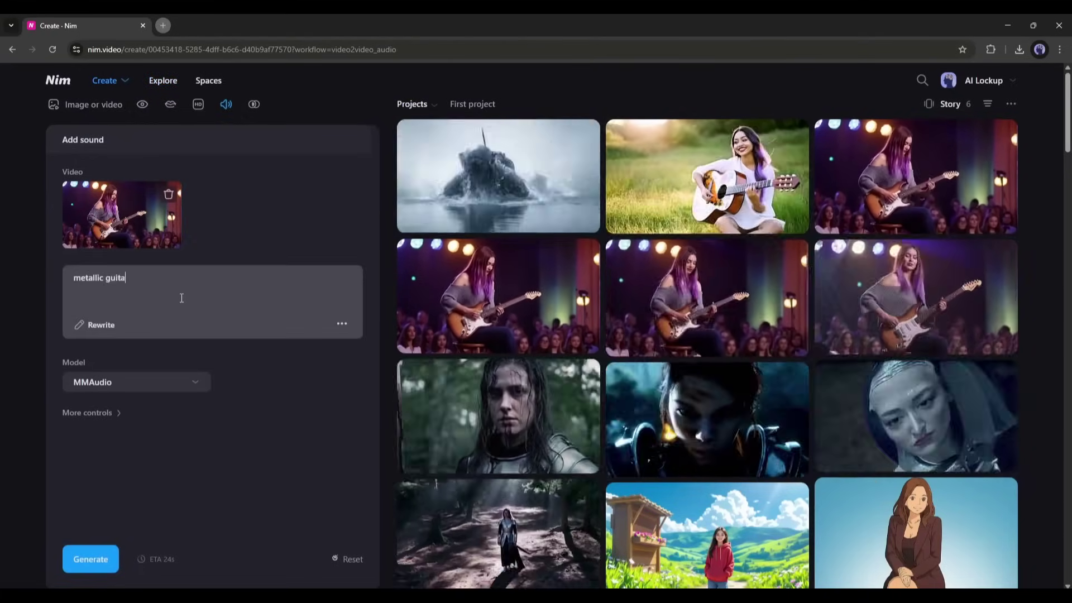
left_click(144, 384)
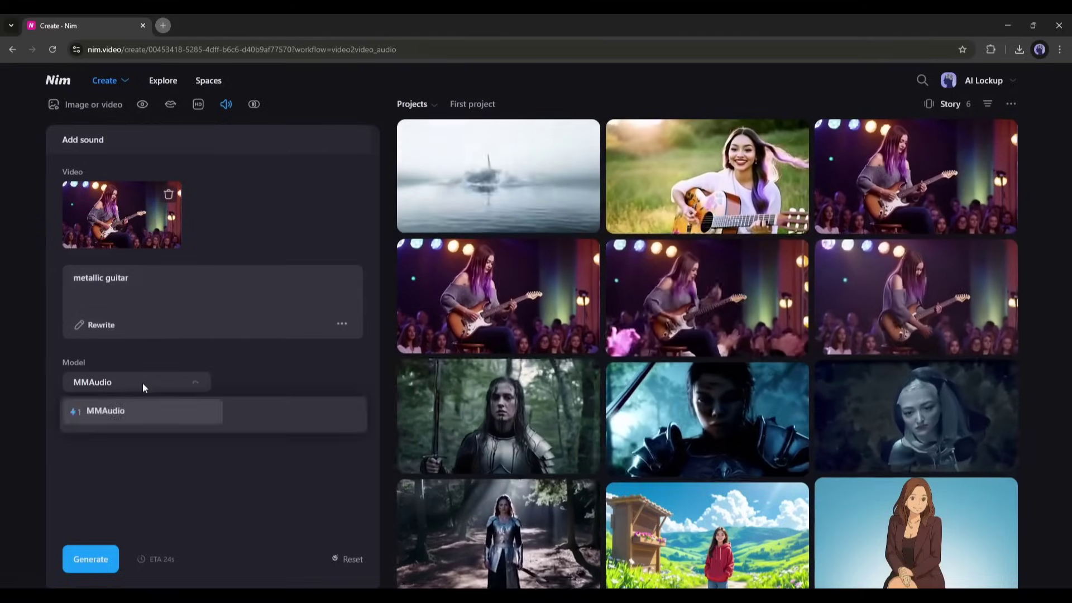
left_click(142, 383)
left_click(91, 559)
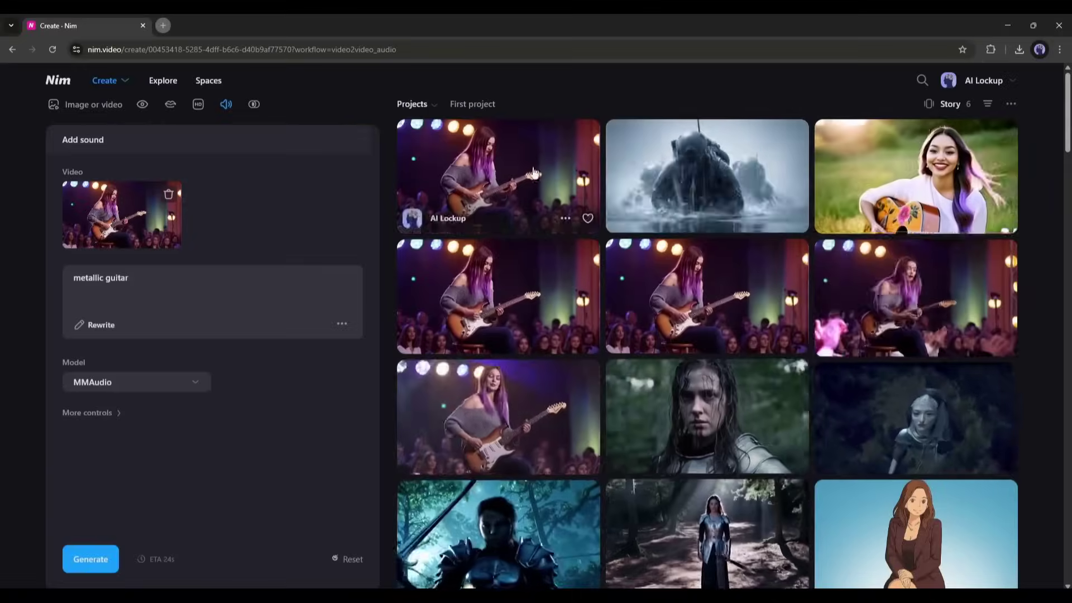
Review the guitar video with sound, then open the forest warrior video's details
left_click(534, 173)
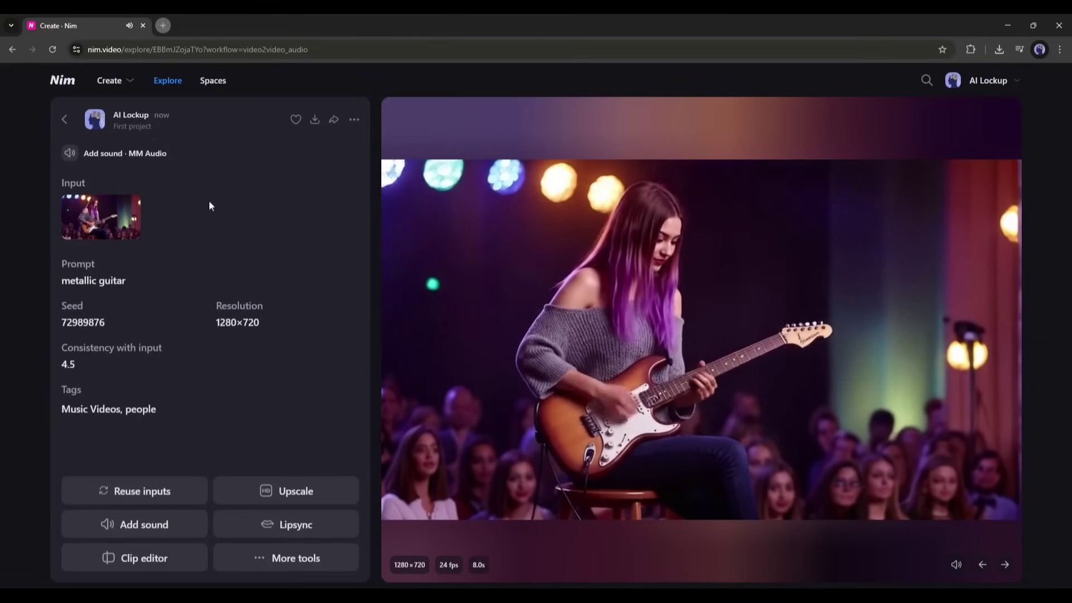
left_click(62, 127)
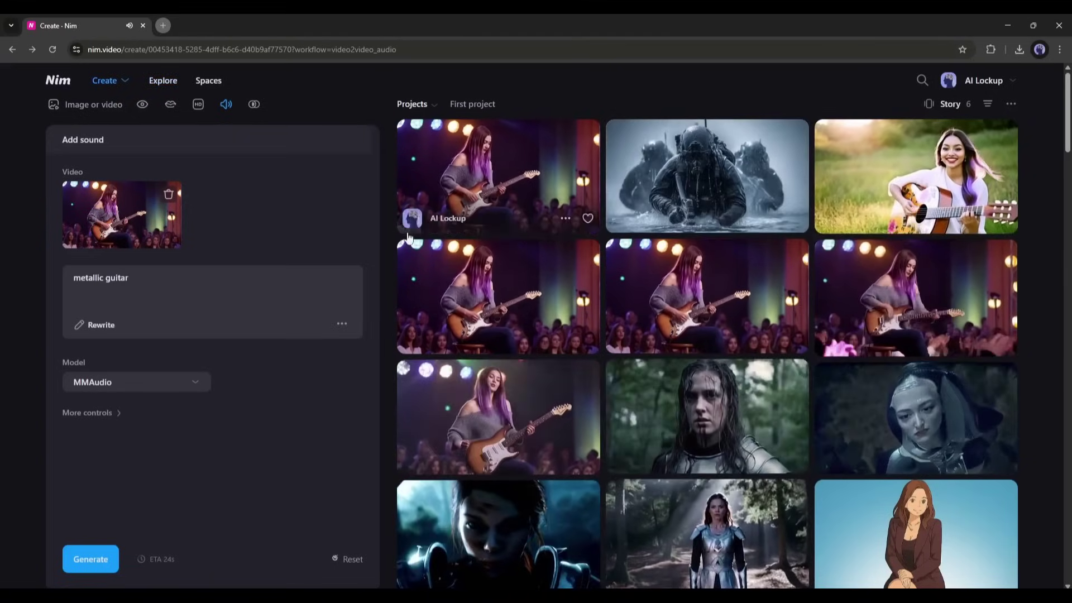
scroll(707, 391, "down", 3)
left_click(707, 268)
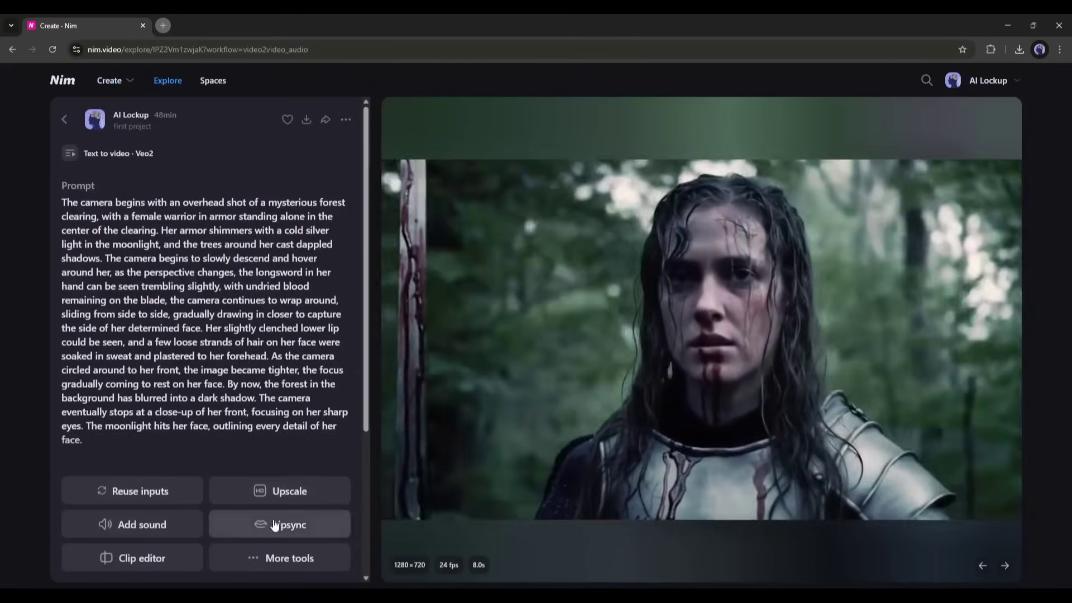
Lip-sync the warrior video to 'I won't surrender at any cost. Come and defeat me if you can.' in Sarah's voice
left_click(282, 525)
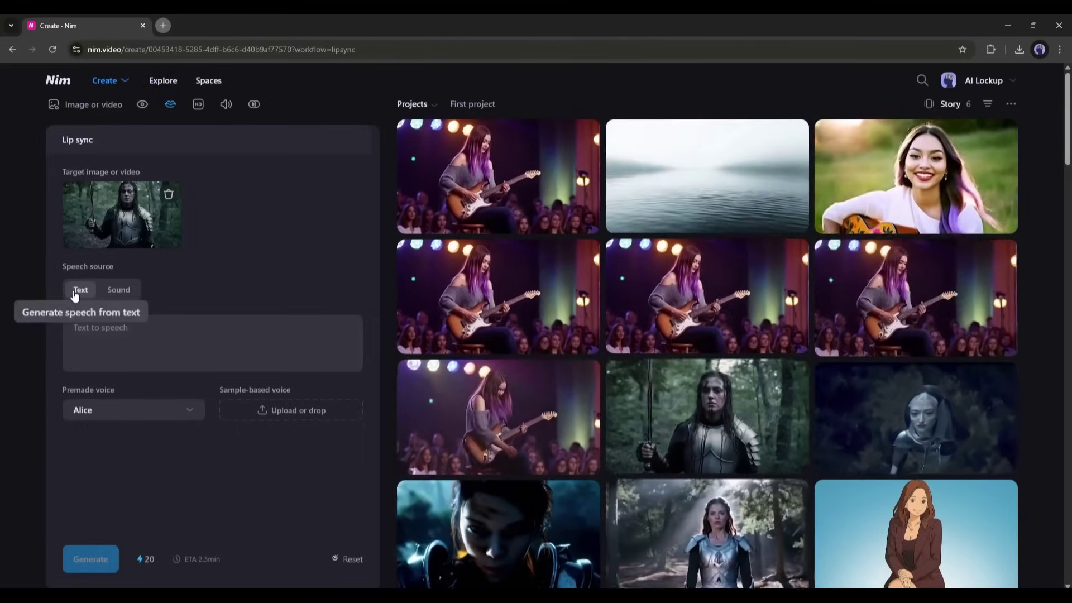
left_click(117, 293)
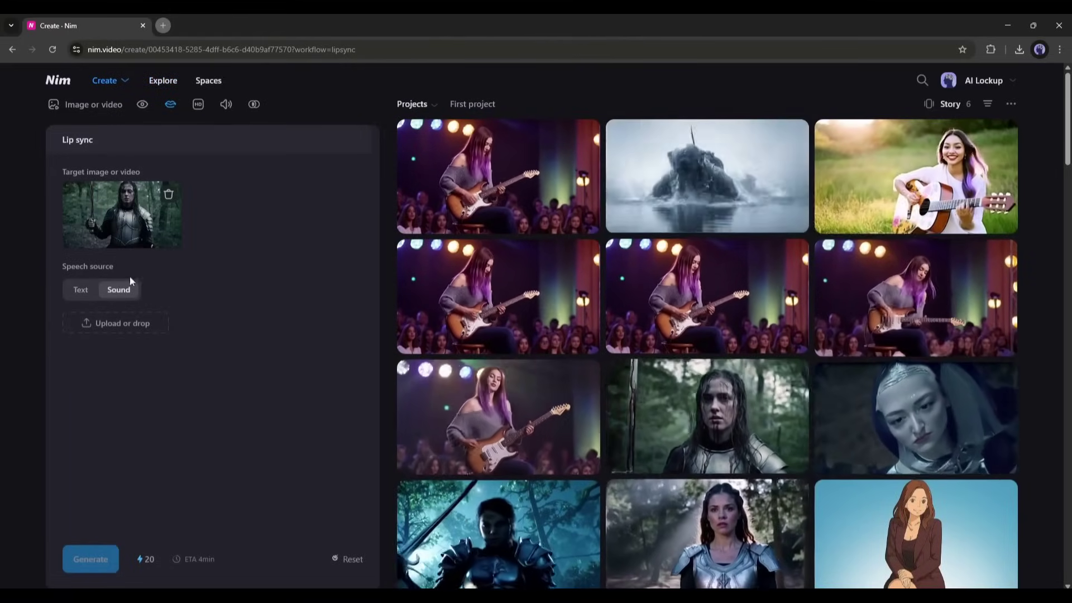
left_click(81, 290)
left_click(180, 322)
type("I won't surrender at any cost. Come and def")
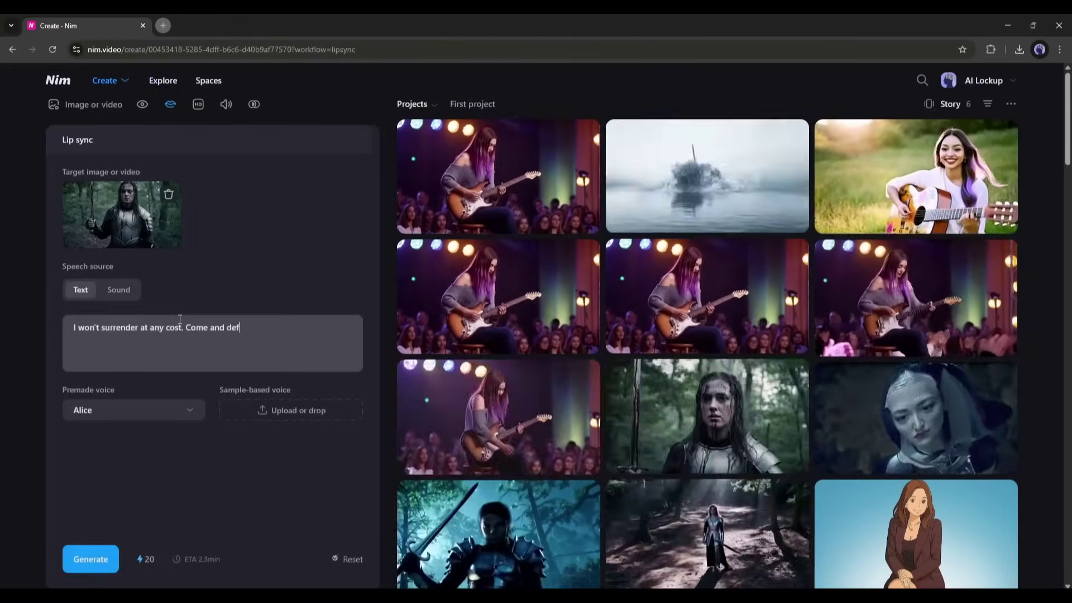
type("at me if you can.")
left_click(125, 413)
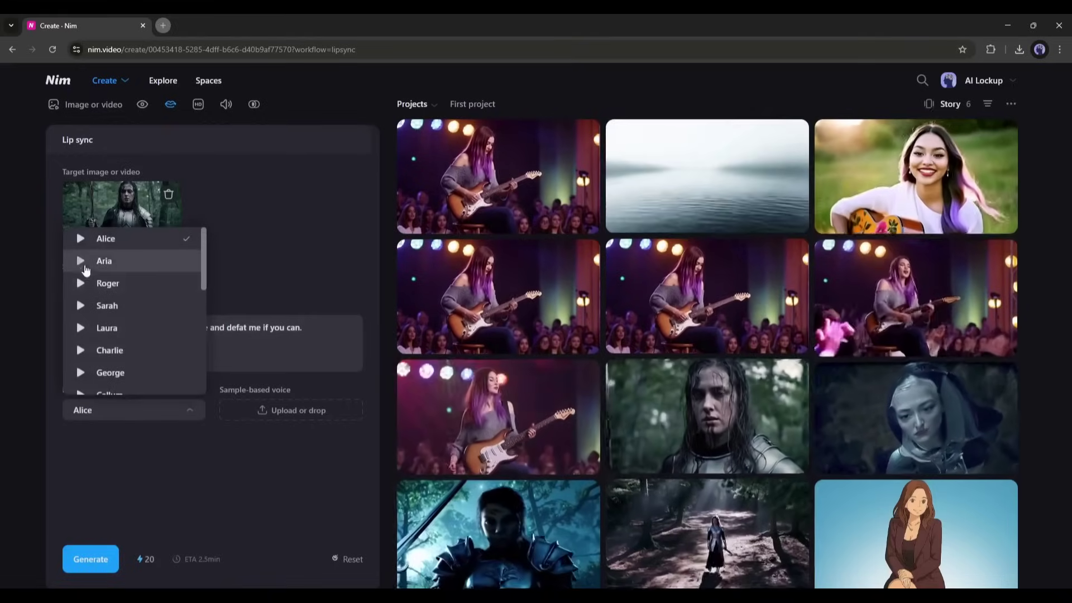
left_click(112, 305)
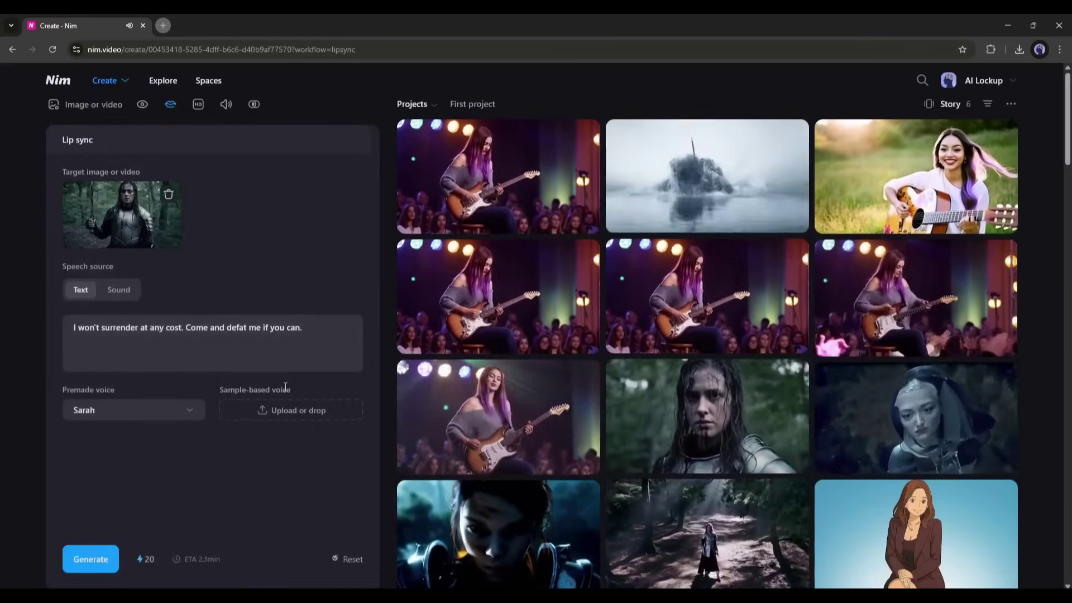
left_click(91, 559)
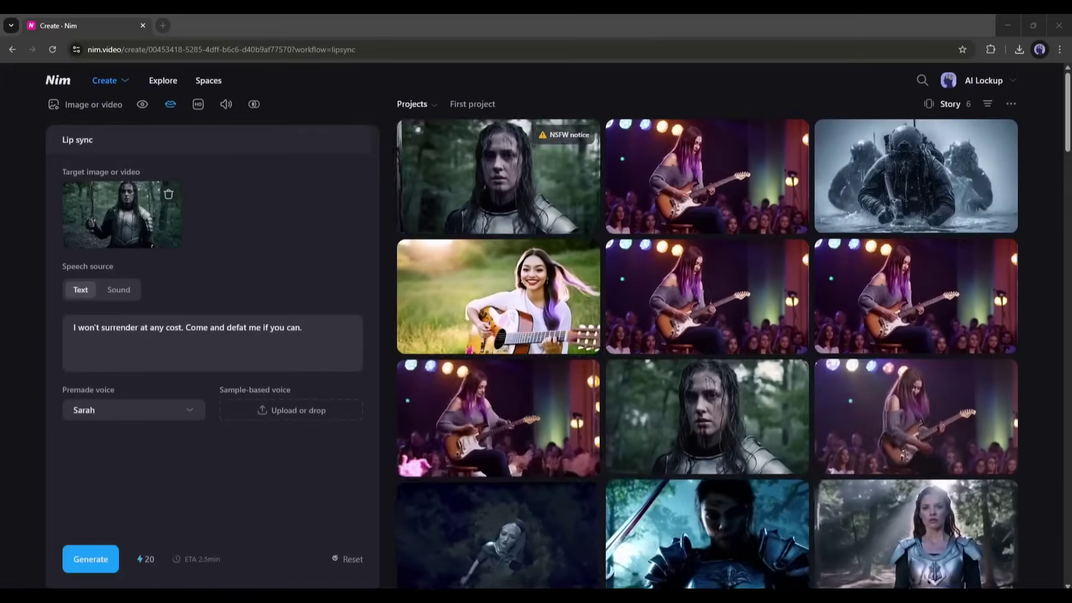
left_click(538, 174)
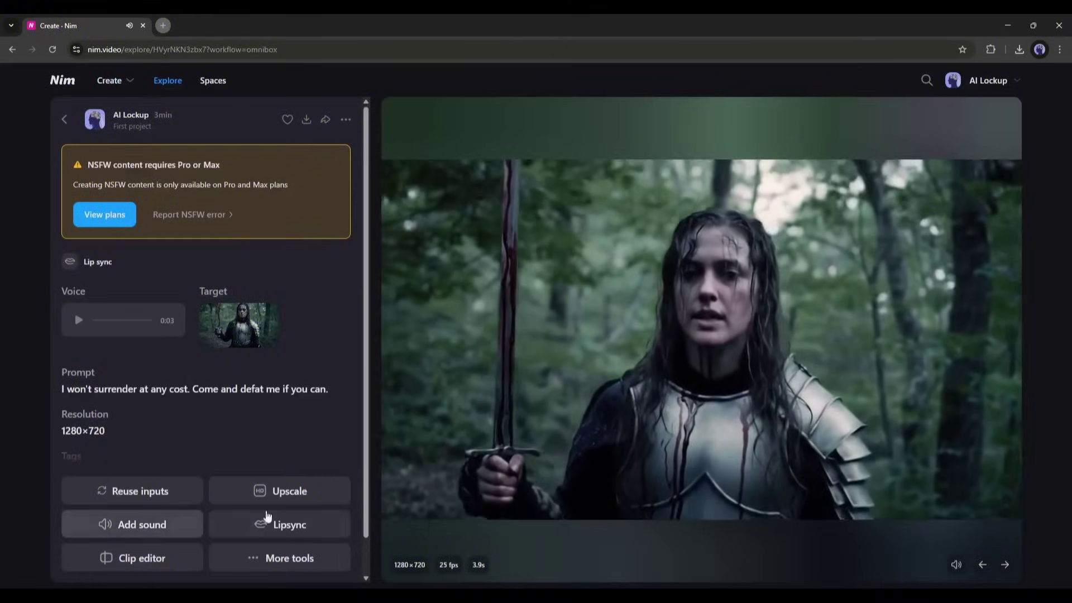
Upscale the lip-synced warrior clip with Topaz at 2x resolution and 2x frame rate
left_click(270, 494)
left_click(180, 294)
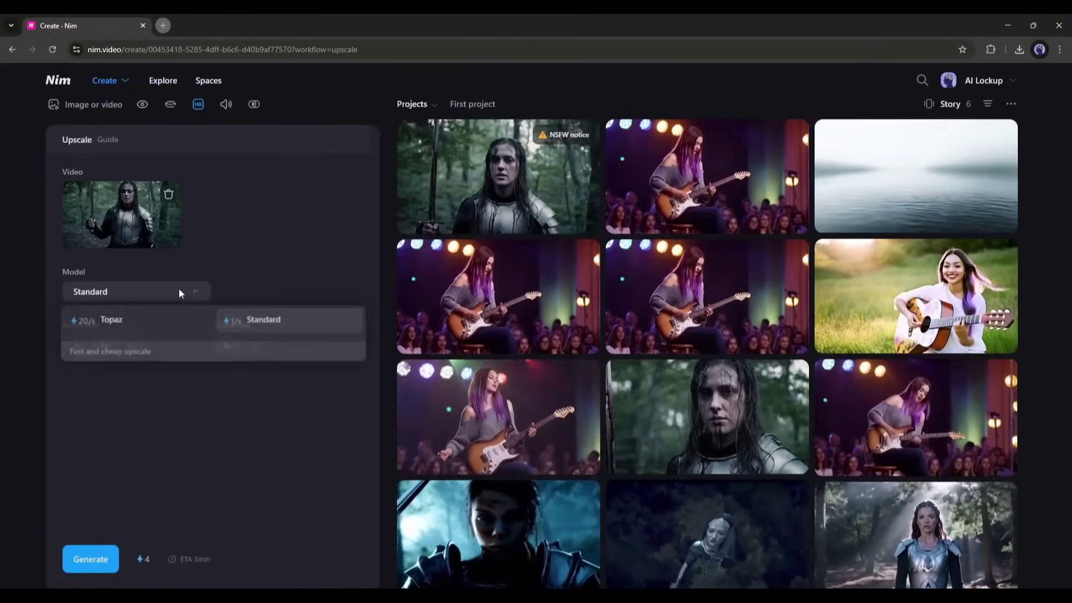
left_click(96, 318)
left_click(255, 346)
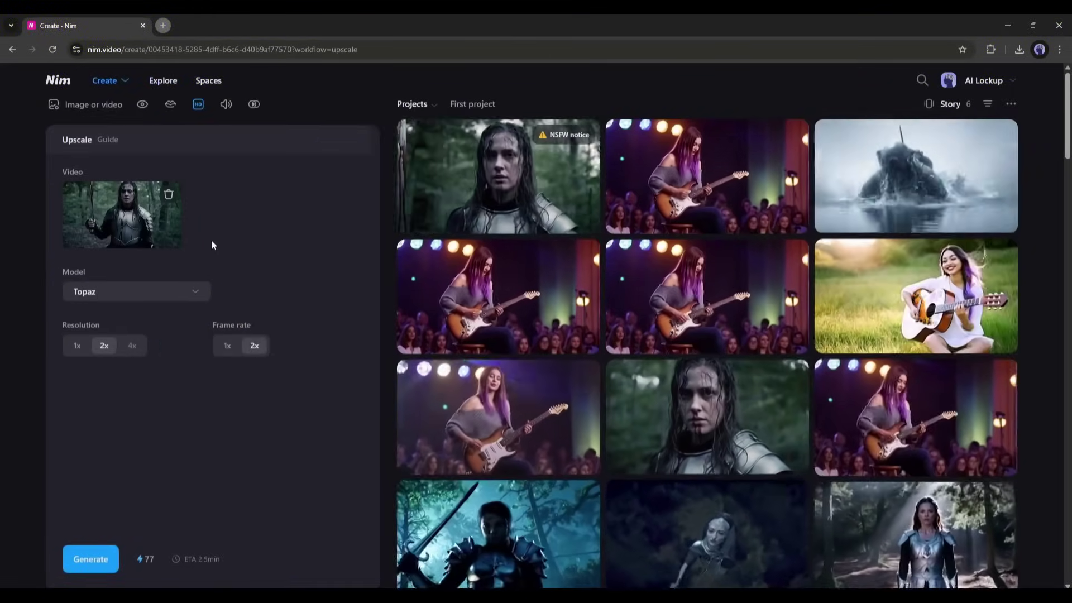
left_click(90, 559)
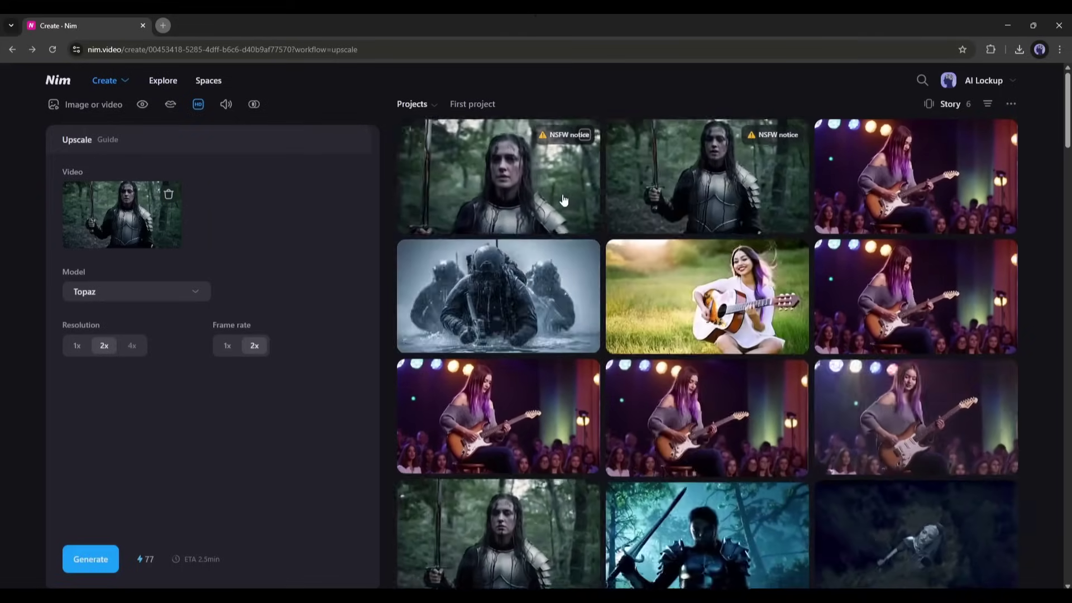
Go to the image-or-video creation page and view the Free through Max subscription plans
left_click(104, 80)
left_click(142, 115)
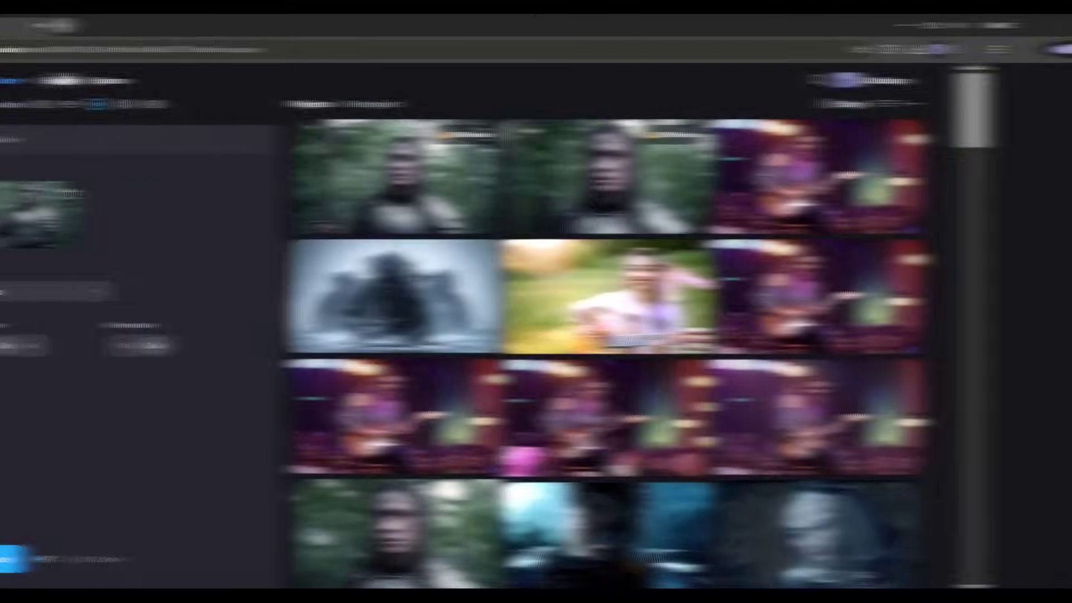
scroll(447, 379, "down", 10)
scroll(495, 432, "up", 15)
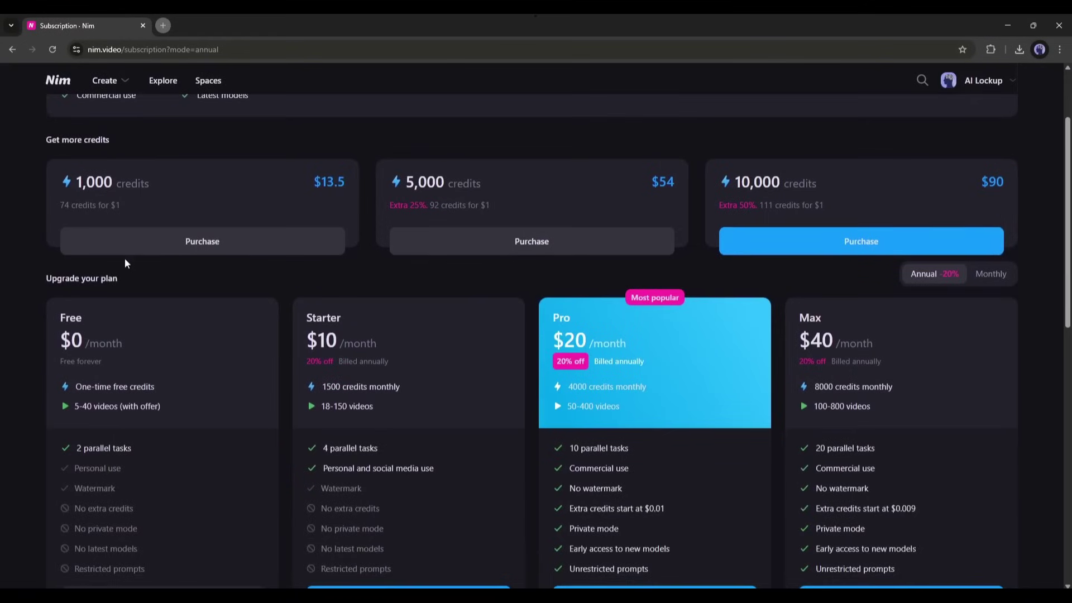
scroll(320, 264, "down", 2)
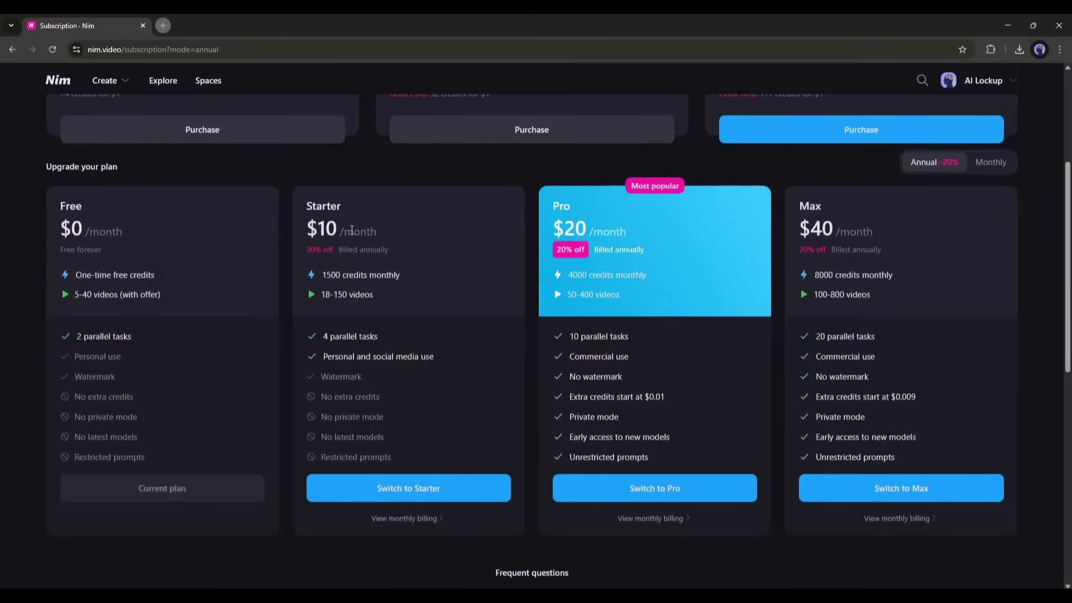